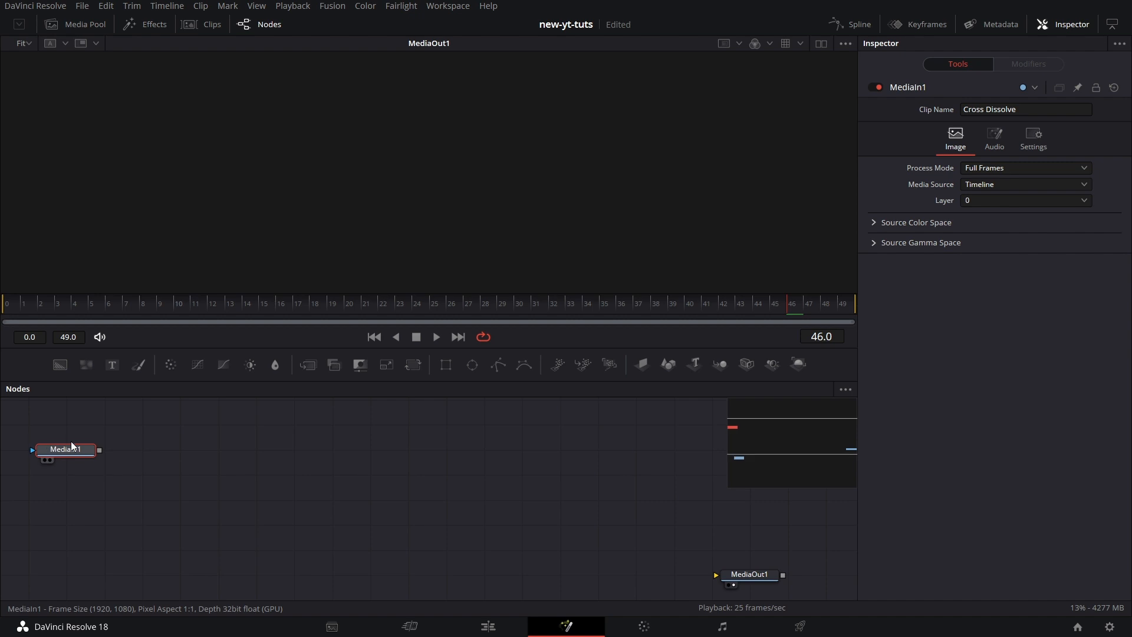
Add an unconnected Merge node beside MediaIn1 and two Rectangle mask nodes chained together.
click(278, 457)
drag(311, 366, 236, 457)
drag(446, 372, 339, 485)
mouse_move(445, 374)
mouse_down()
mouse_move(419, 463)
mouse_move(377, 490)
mouse_move(387, 471)
mouse_up()
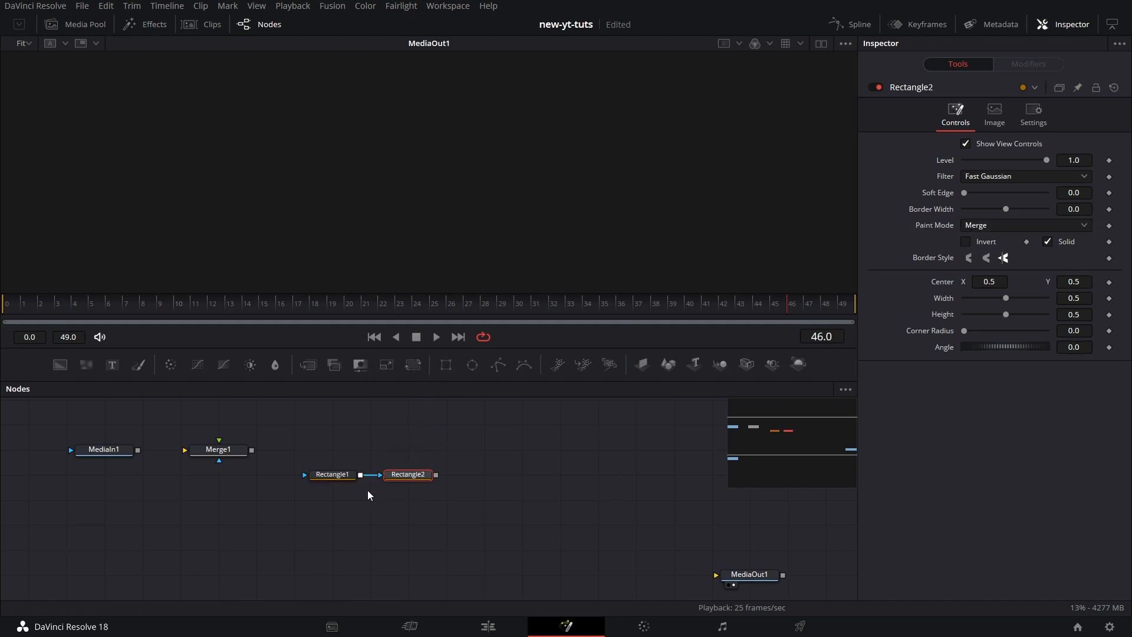
Set Rectangle1's width and height to 1.0.
click(331, 478)
drag(1006, 281, 1073, 284)
drag(1006, 299, 1075, 310)
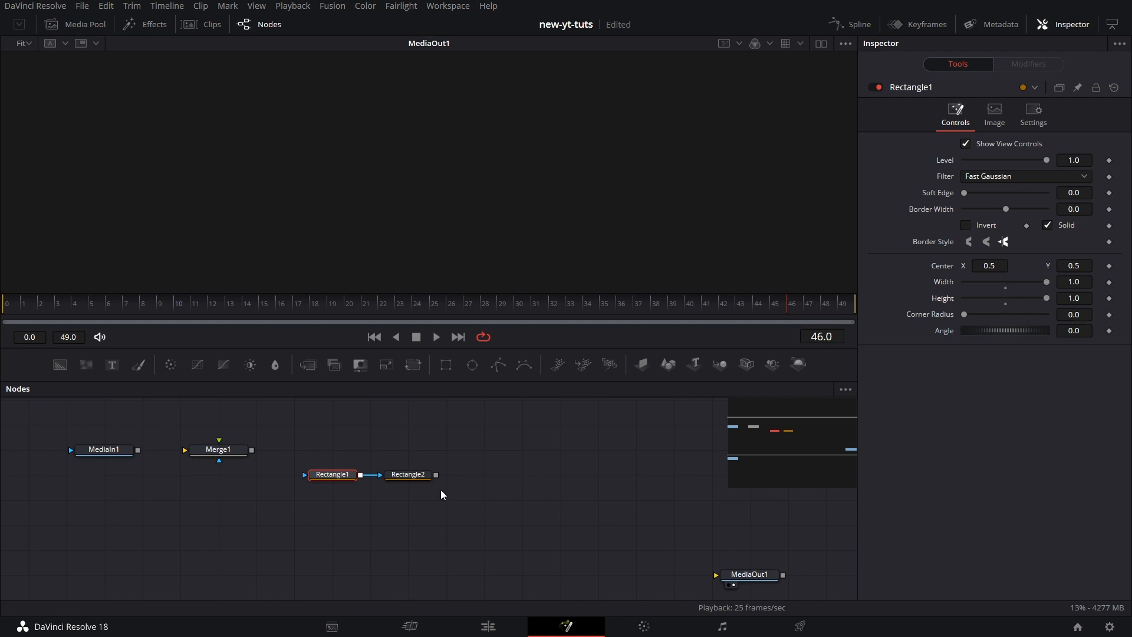
Set Rectangle2's width and height to 1.5.
click(411, 475)
click(1084, 298)
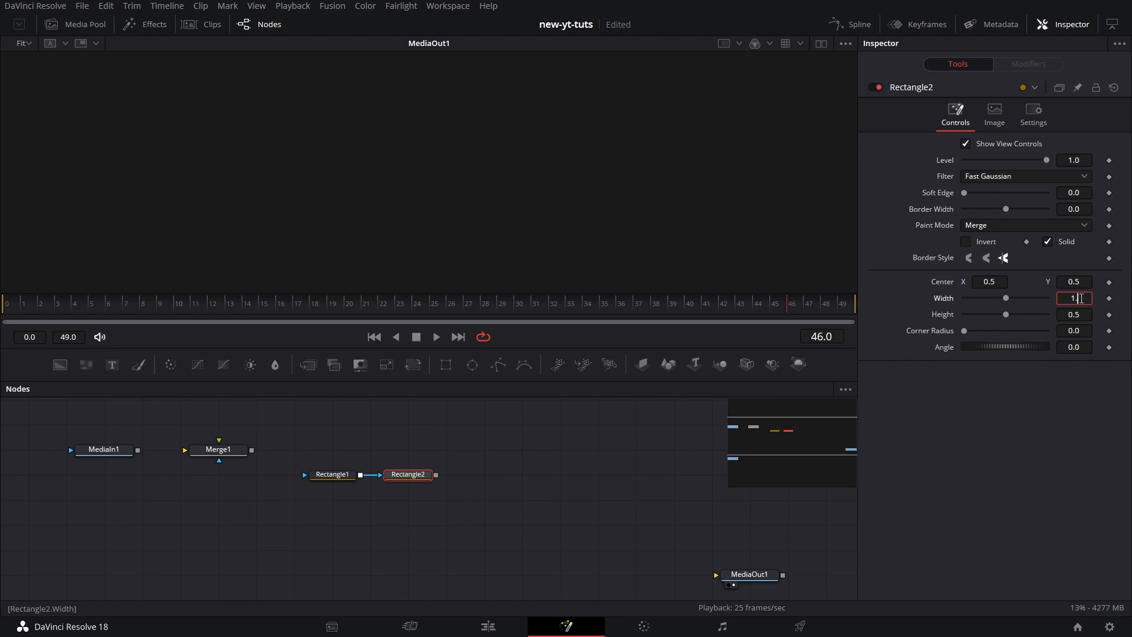
key(Tab)
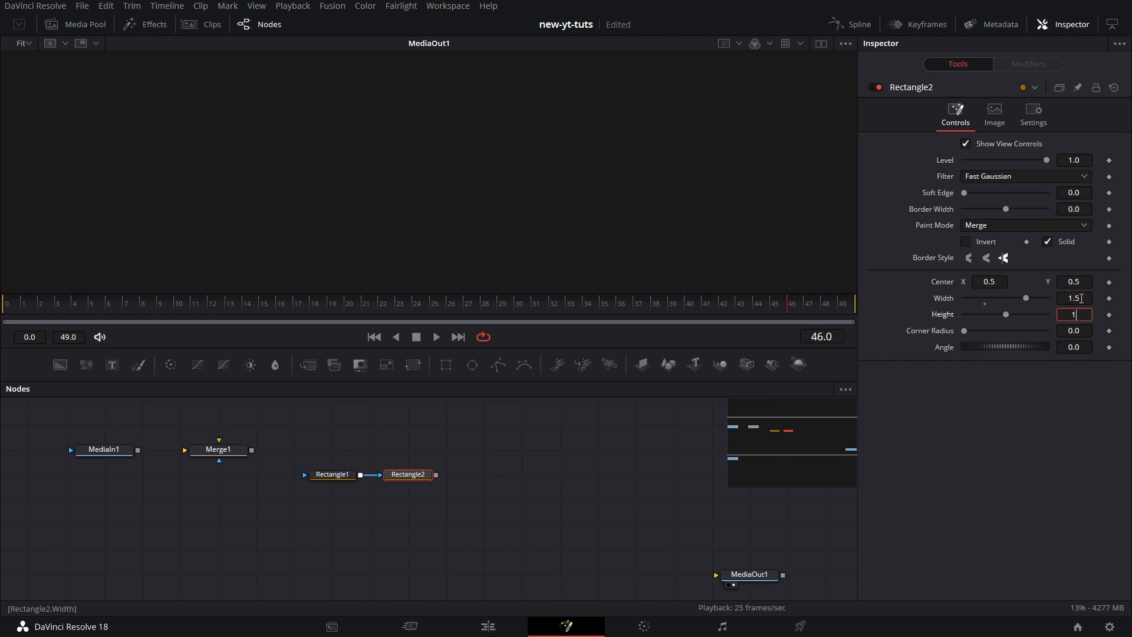
text(1.5)
key(Tab)
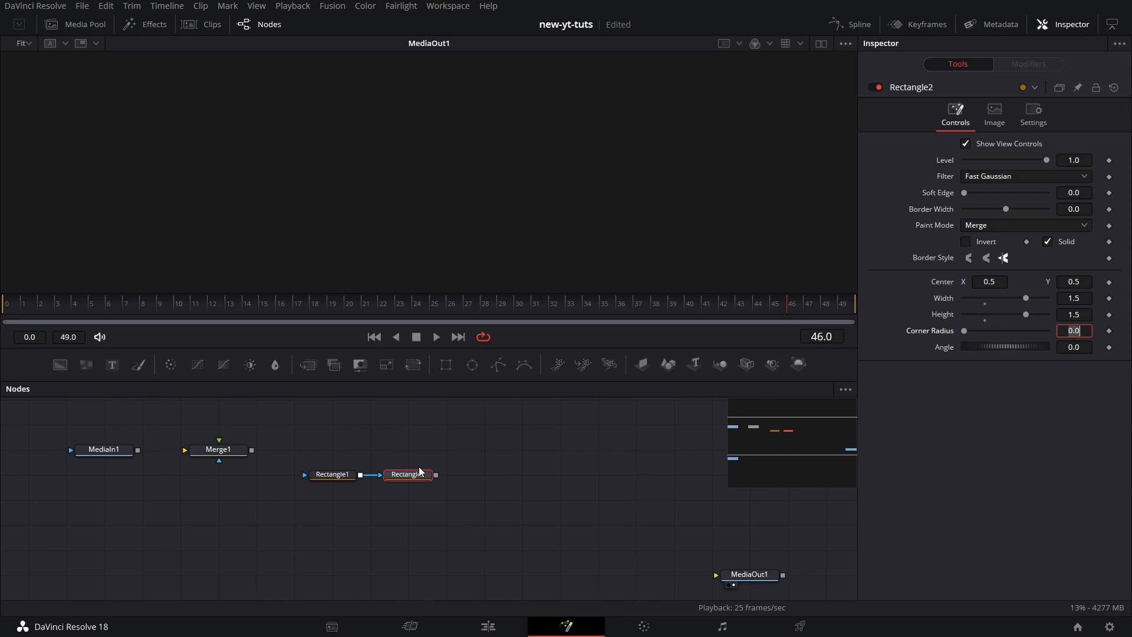
Show Rectangle2 in the viewer and set its angle to 45.
drag(422, 481, 497, 222)
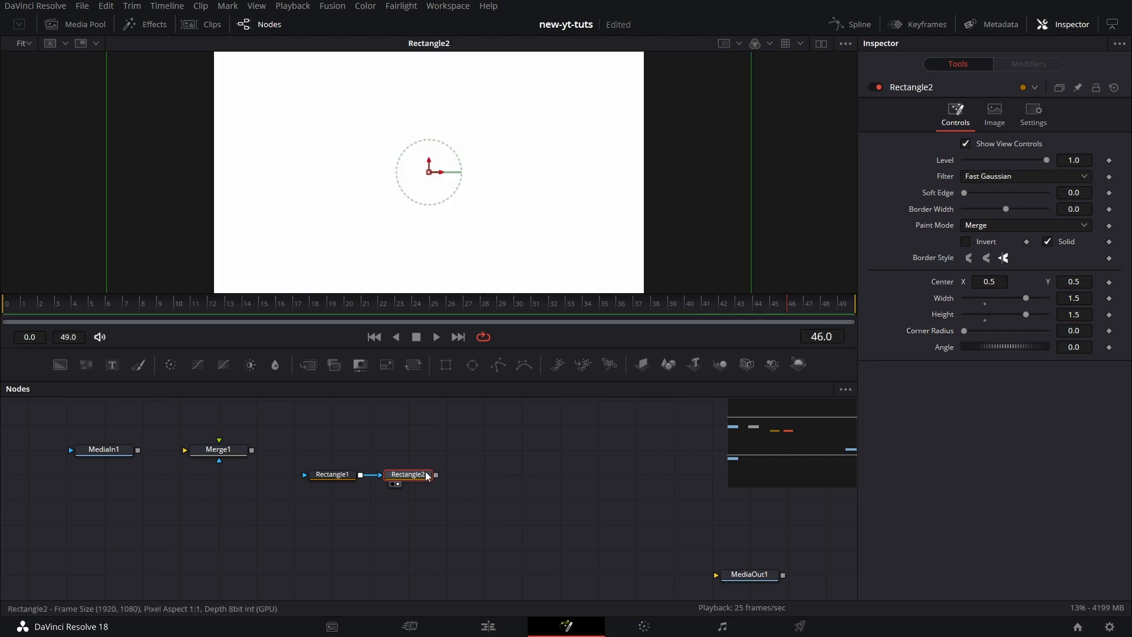
click(1089, 347)
text(45)
key(Tab)
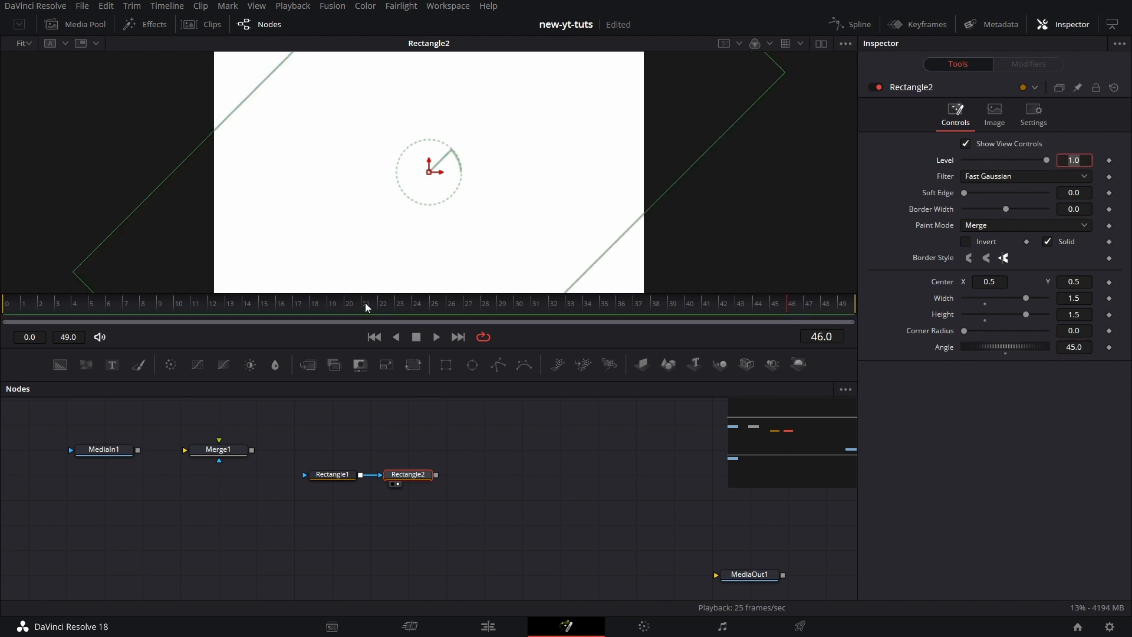
Shift Rectangle2's center to X 0.765, Y 0.299 so its diagonal edge meets the frame's lower-left corner.
drag(989, 282, 1078, 283)
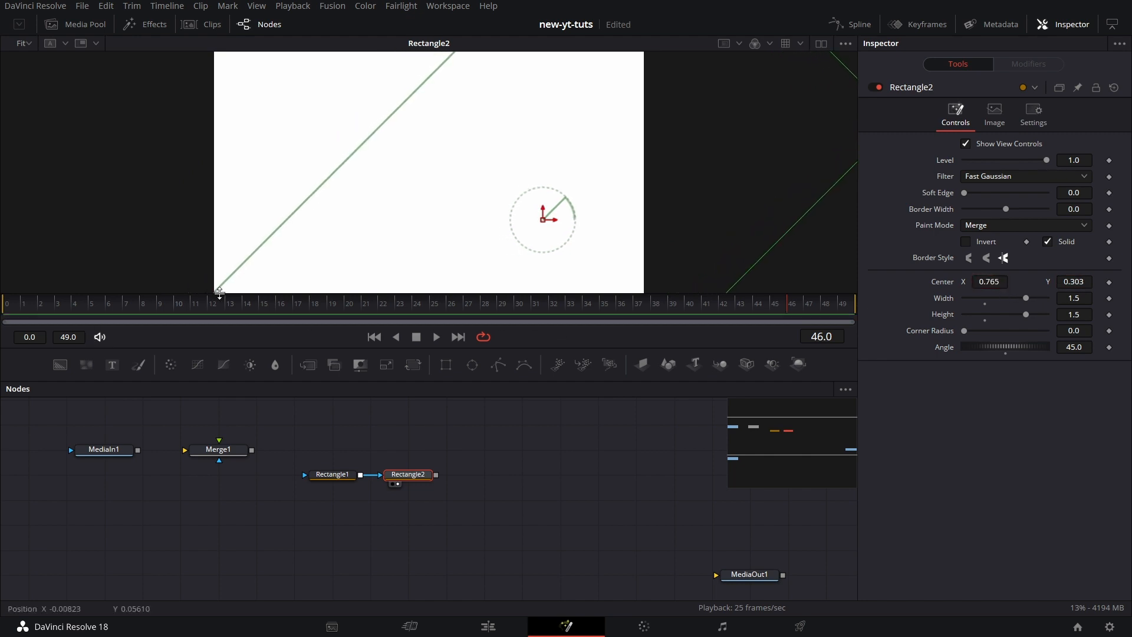
drag(324, 263, 299, 193)
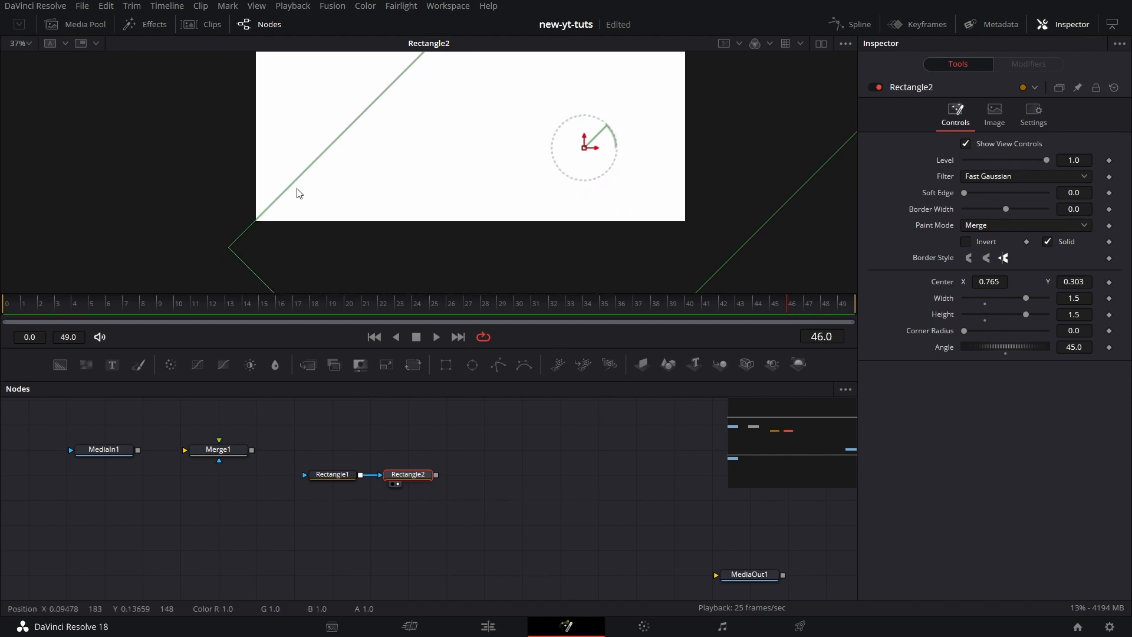
click(28, 44)
click(29, 119)
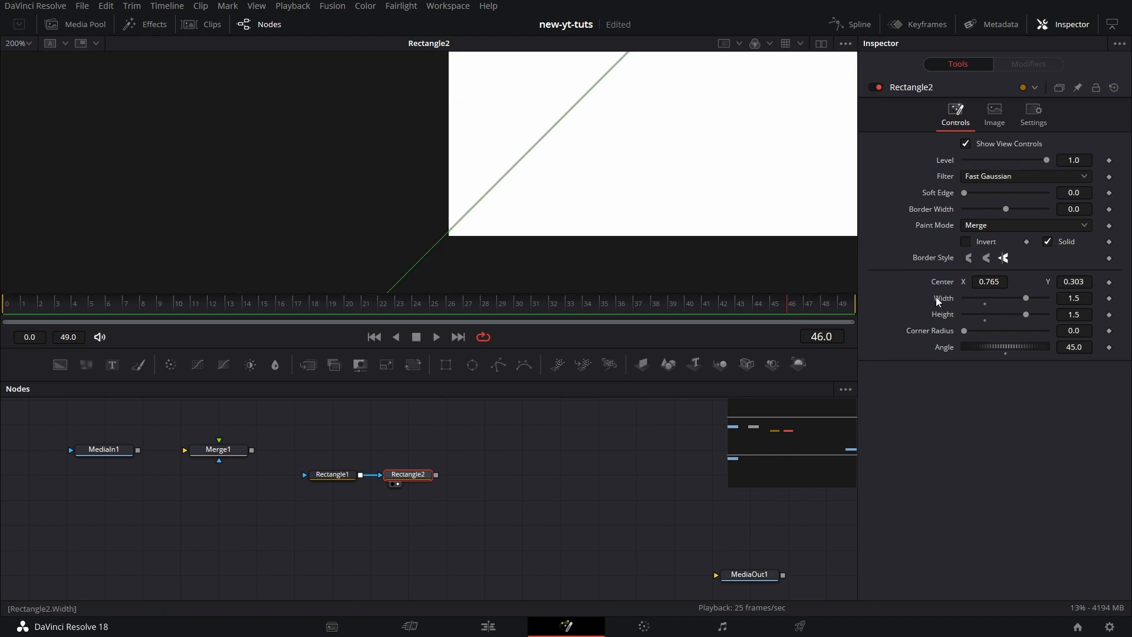
drag(1078, 283, 1076, 283)
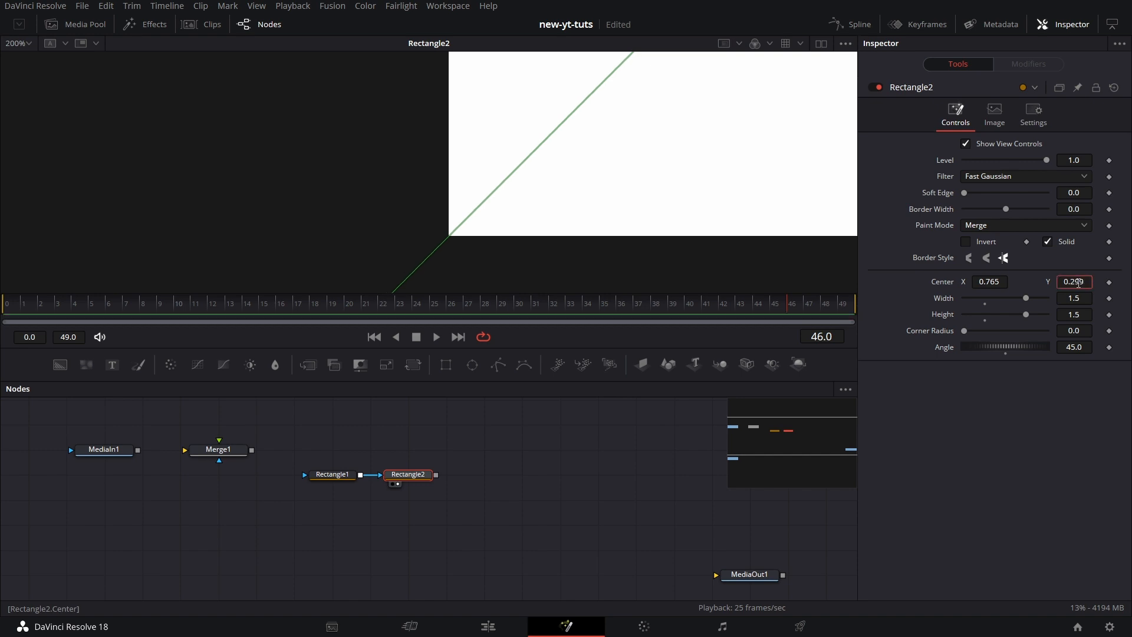
drag(503, 487, 523, 484)
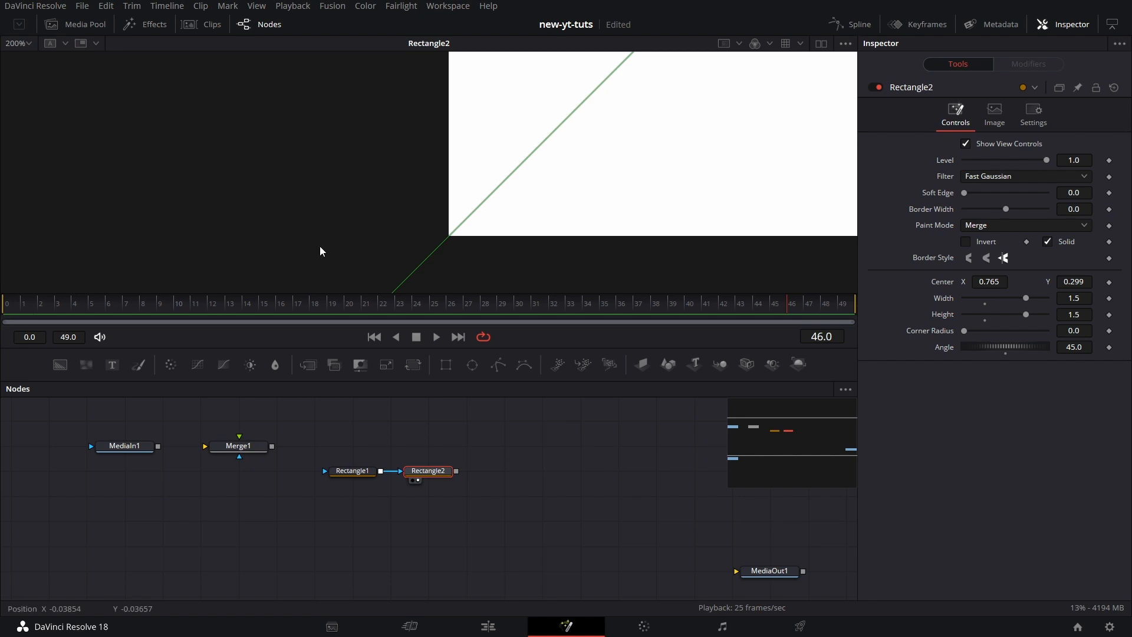
Fit the frame in the viewer and set Rectangle2's paint mode to Subtract.
click(30, 44)
click(26, 62)
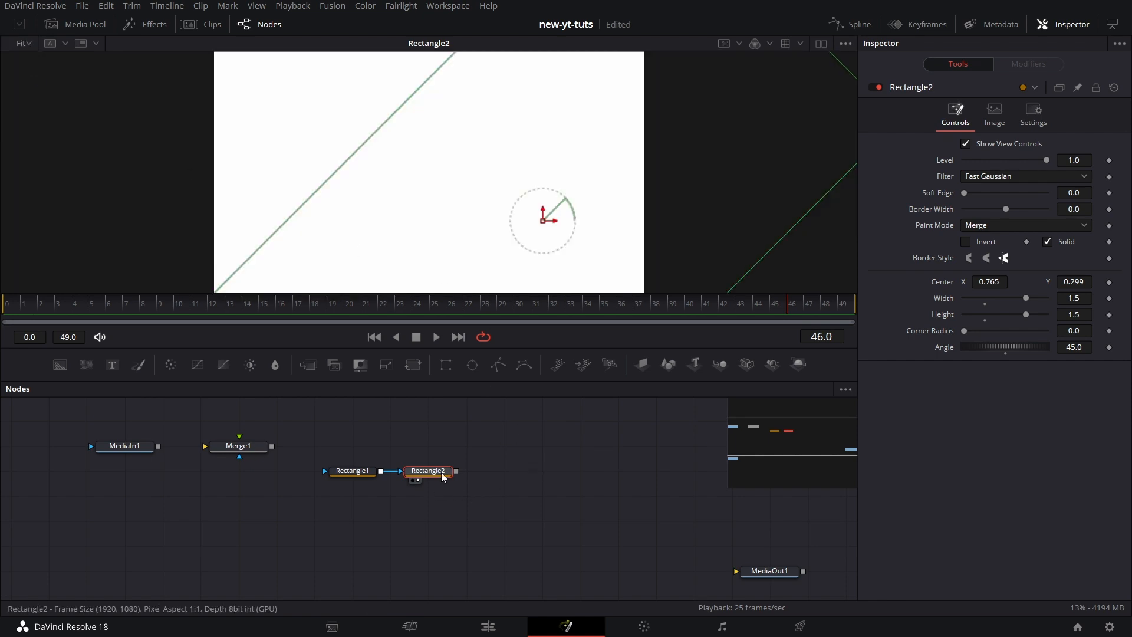
click(974, 227)
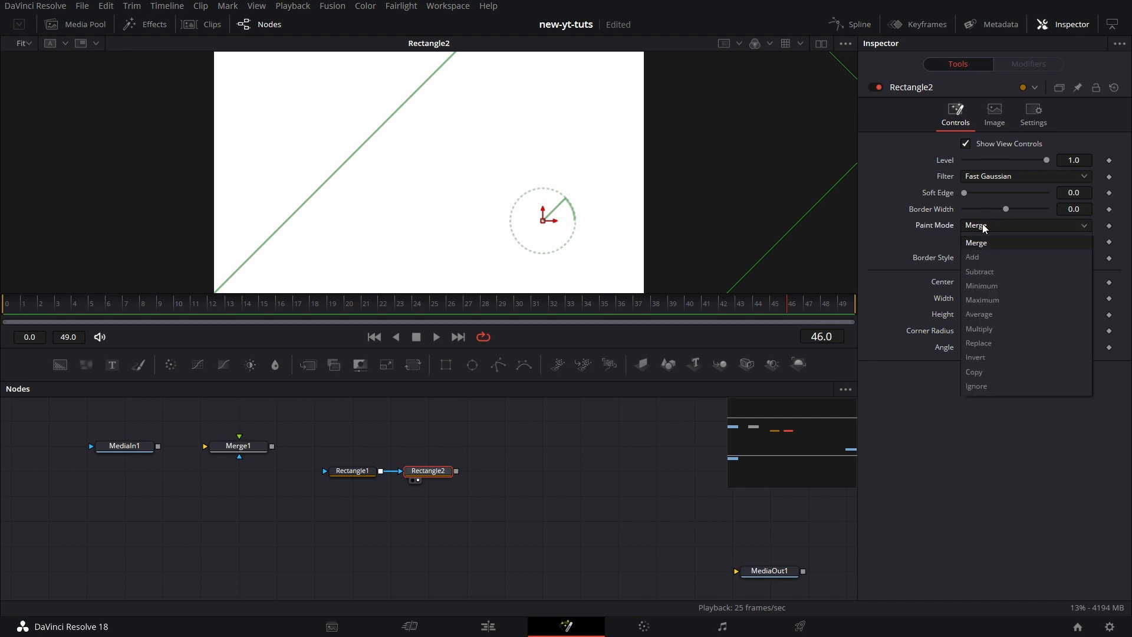
click(980, 271)
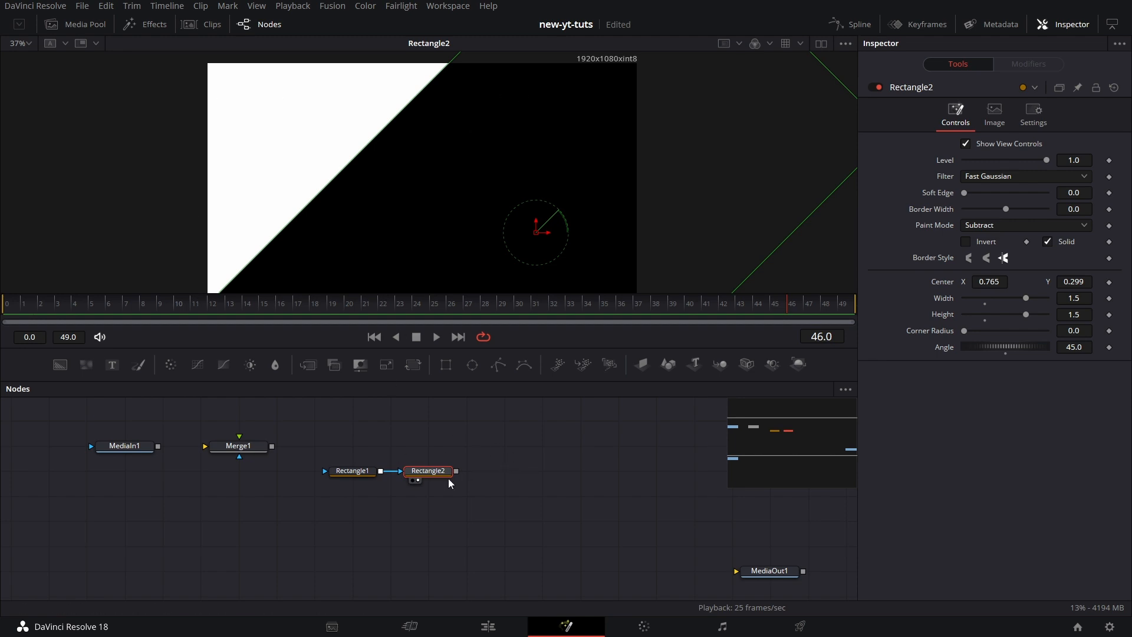
Connect Rectangle2's output to Merge1's mask input and arrange both rectangle nodes beneath Merge1.
drag(455, 472, 239, 469)
drag(318, 507, 405, 478)
drag(351, 504, 425, 474)
drag(424, 480, 313, 492)
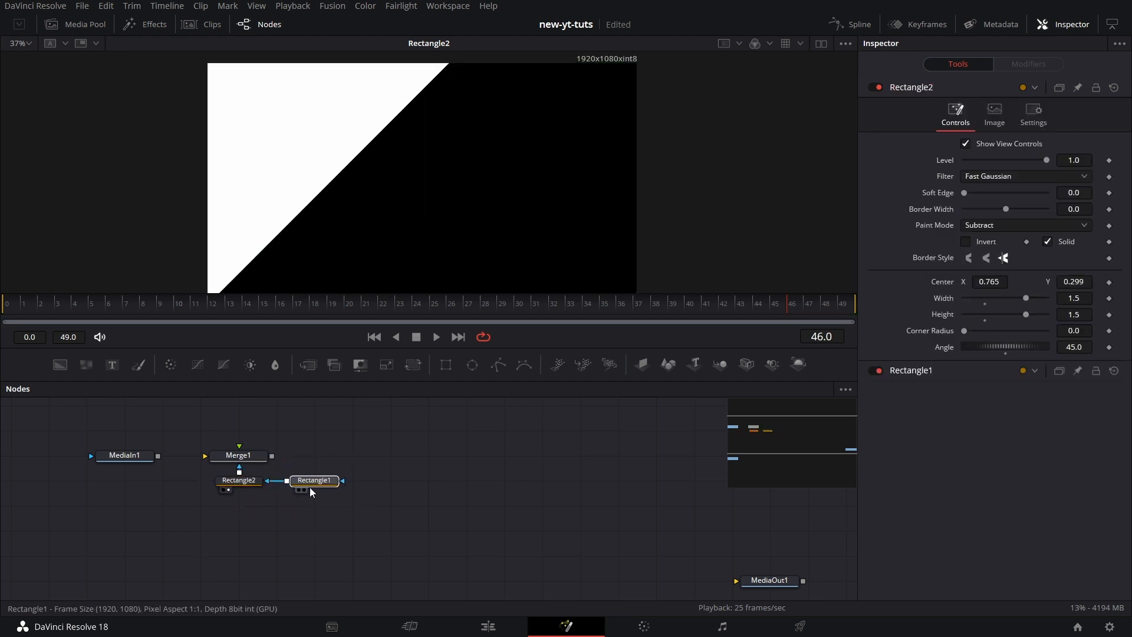
click(310, 484)
Add a Background node with alpha 0 as Merge1's background input and connect MediaIn1 as its foreground.
drag(61, 364, 126, 499)
drag(1032, 285, 339, 406)
drag(158, 506, 202, 460)
drag(118, 457, 241, 470)
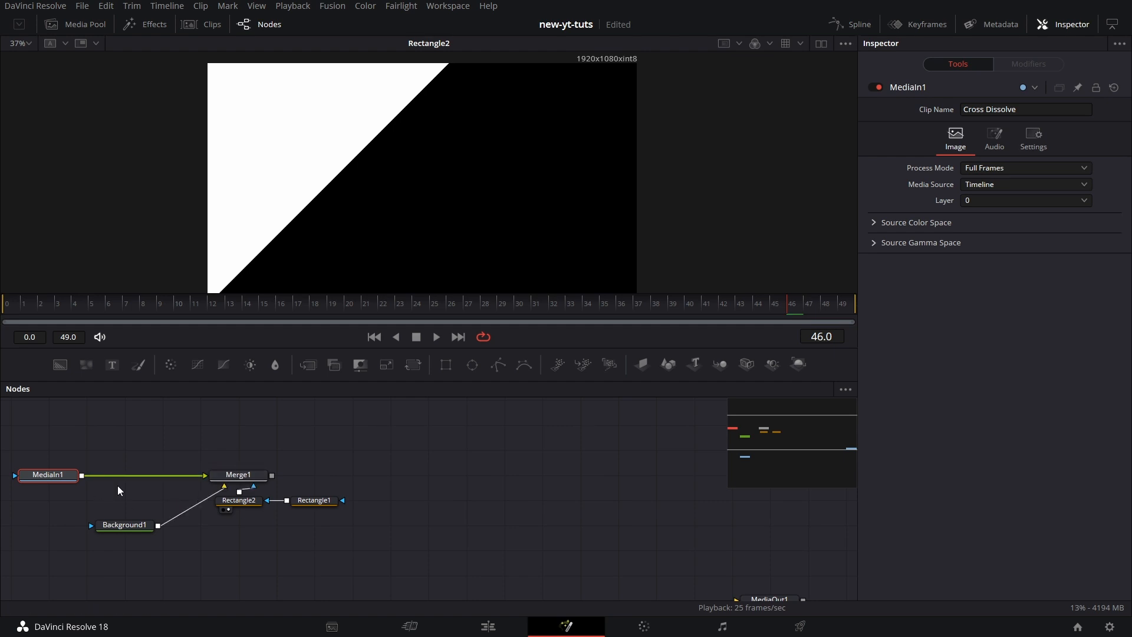
drag(133, 525, 134, 450)
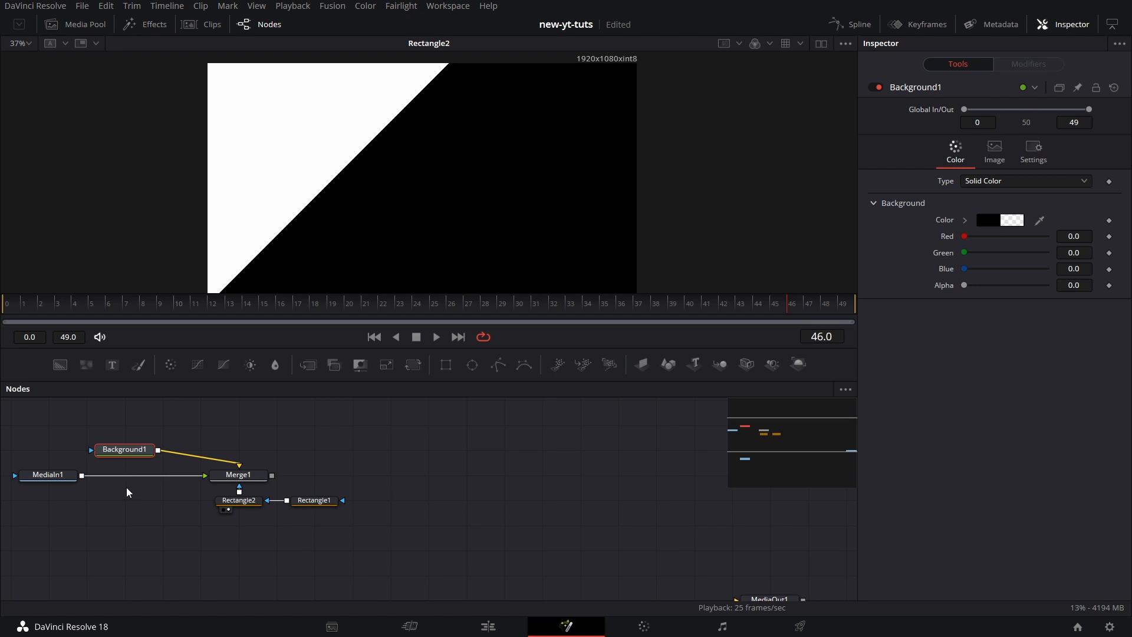
Insert a router point on the connection between MediaIn1 and Merge1 and place Background1 below MediaIn1.
scroll(286, 551, down, 2)
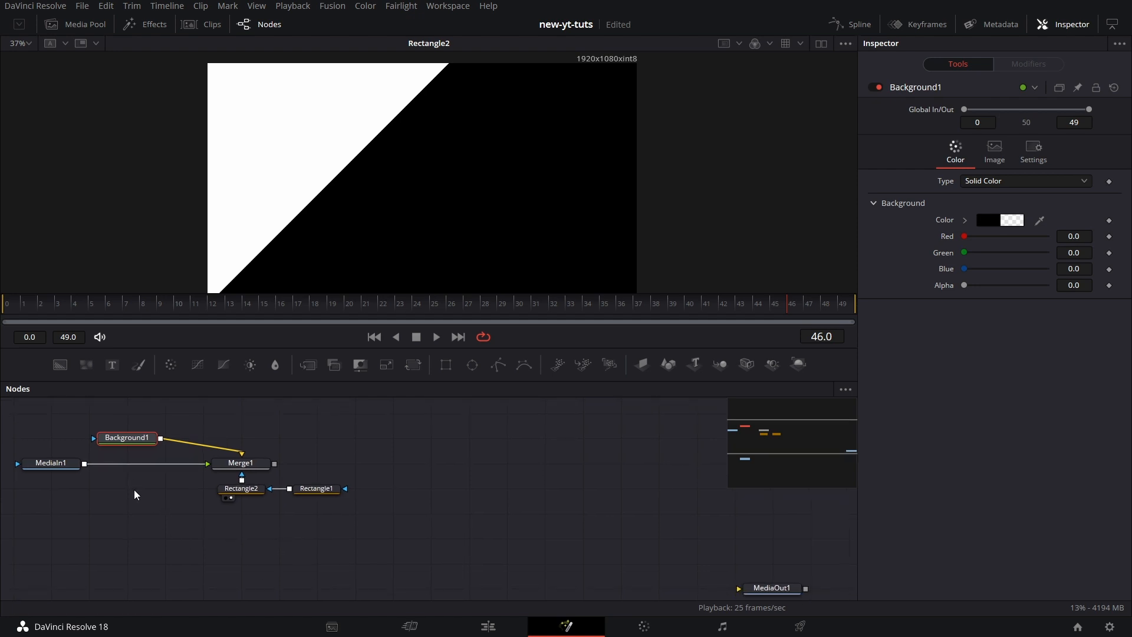
ctrl+click(157, 465)
drag(157, 467, 88, 535)
mouse_move(388, 535)
mouse_down()
mouse_move(407, 471)
mouse_move(399, 528)
mouse_up()
Show Merge1 in the viewer and add two DVE nodes in sequence after it.
click(277, 435)
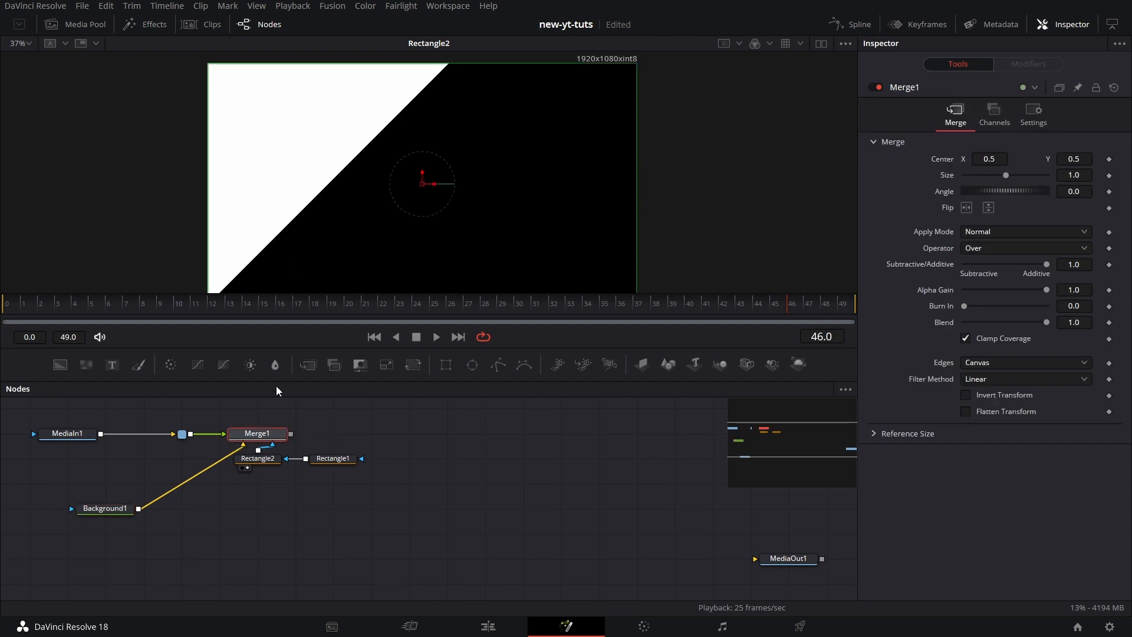
drag(278, 435, 341, 239)
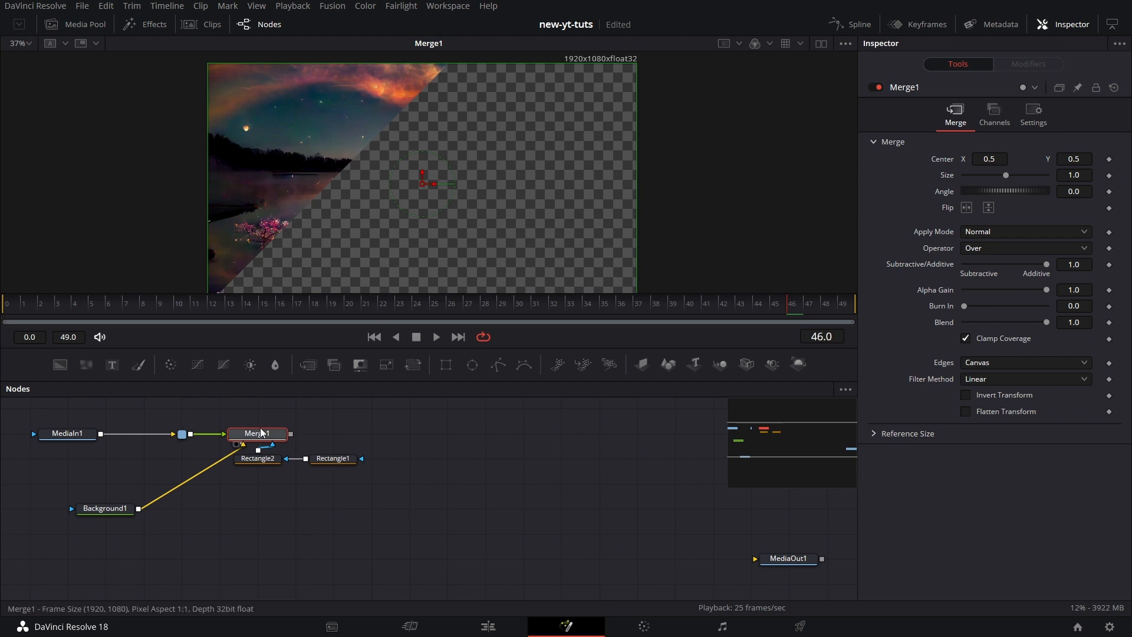
mouse_move(263, 435)
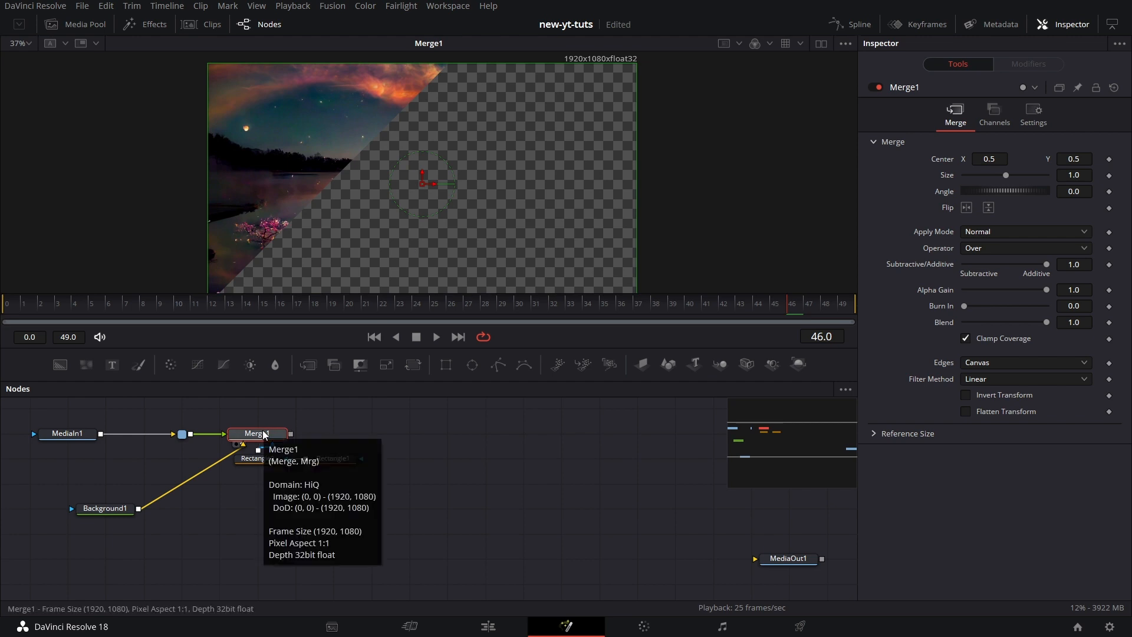
key(ctrl+space)
text(dve)
key(Return)
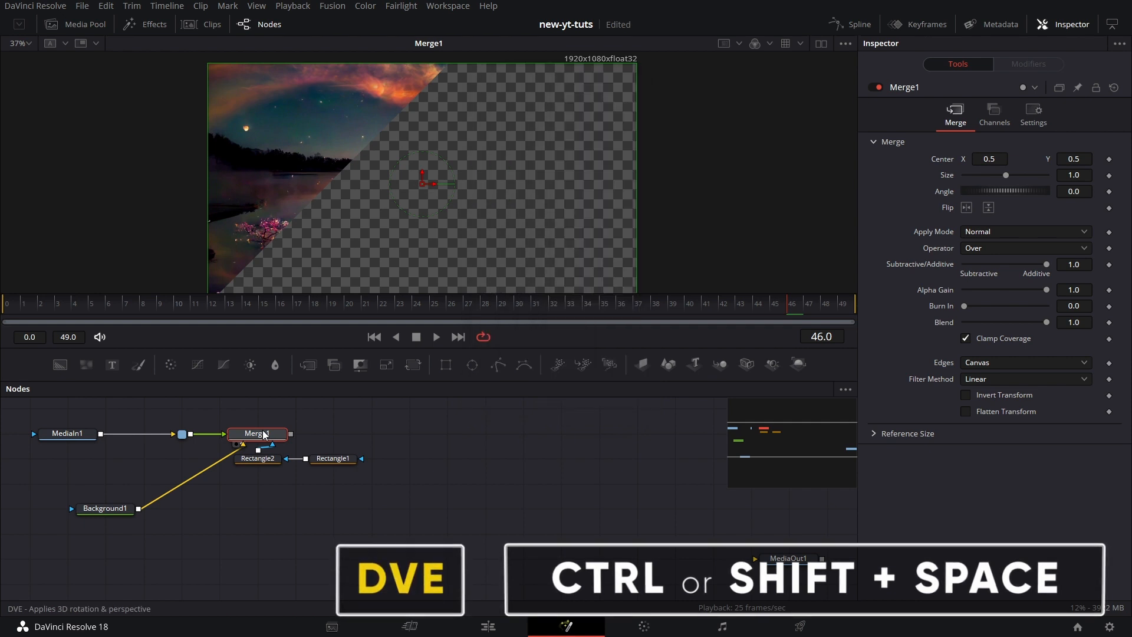
key(ctrl+space)
text(DV)
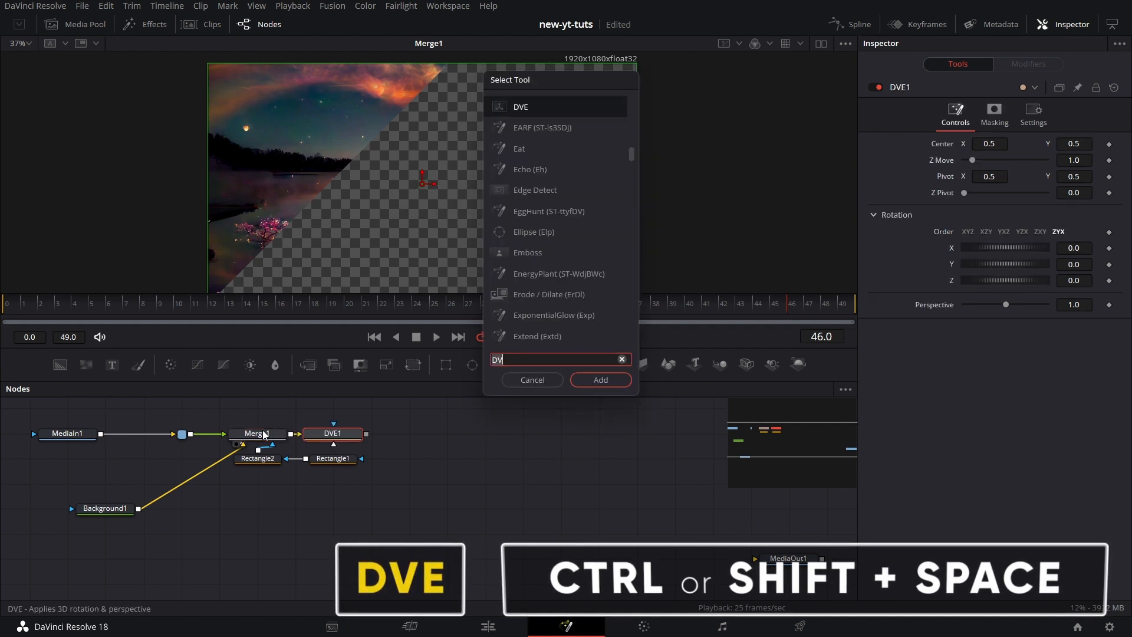
text(E)
key(Return)
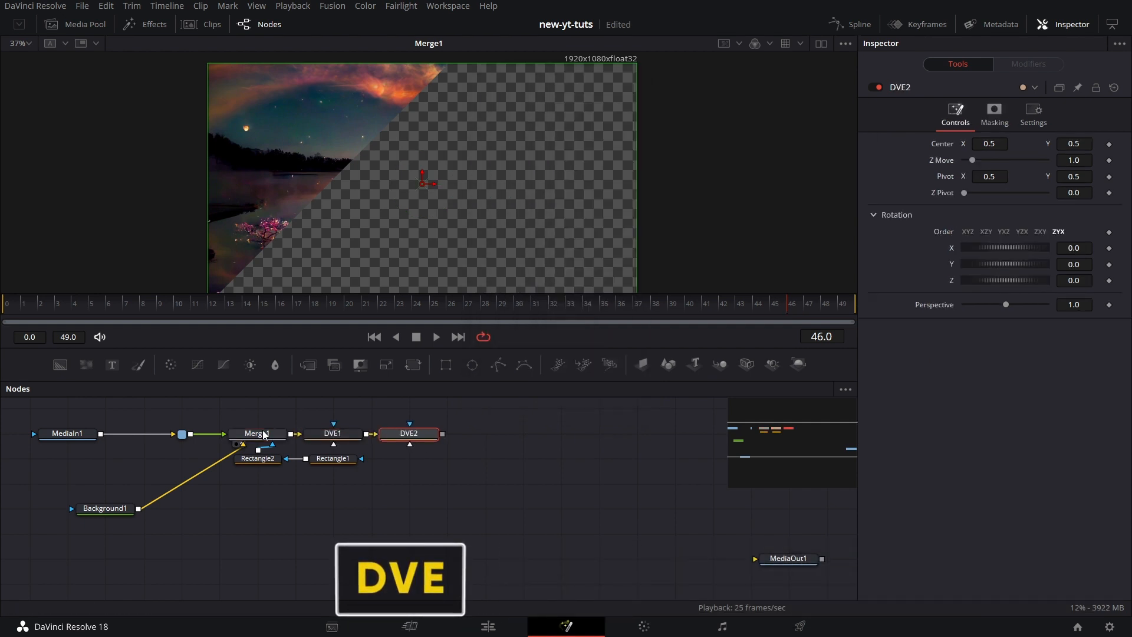
View DVE1 at 100% zoom and set its pivot X to 0.281, on the image's diagonal edge.
click(348, 434)
key(1)
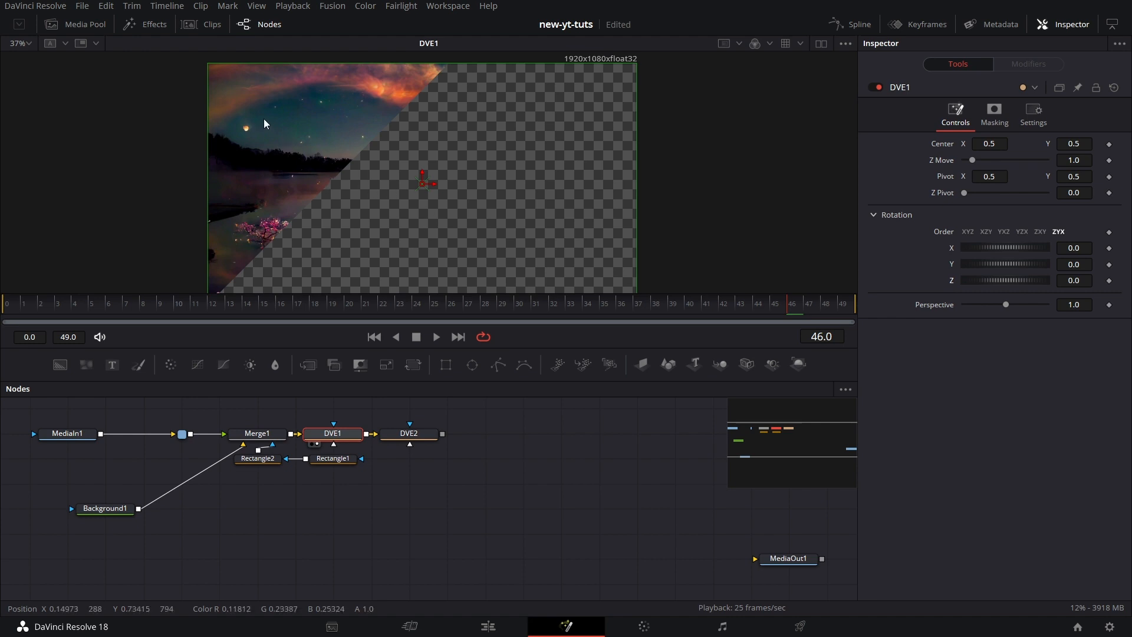
click(27, 43)
click(26, 103)
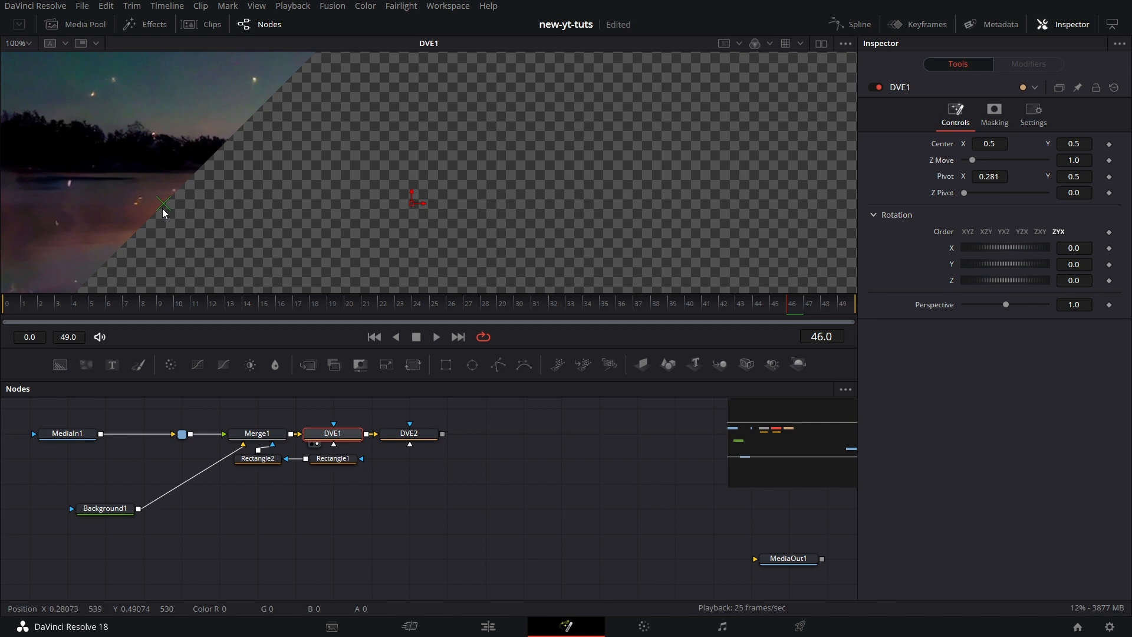
Set DVE1's Z rotation to 45 and fit the whole frame in the viewer.
drag(441, 544, 475, 535)
drag(435, 497, 437, 523)
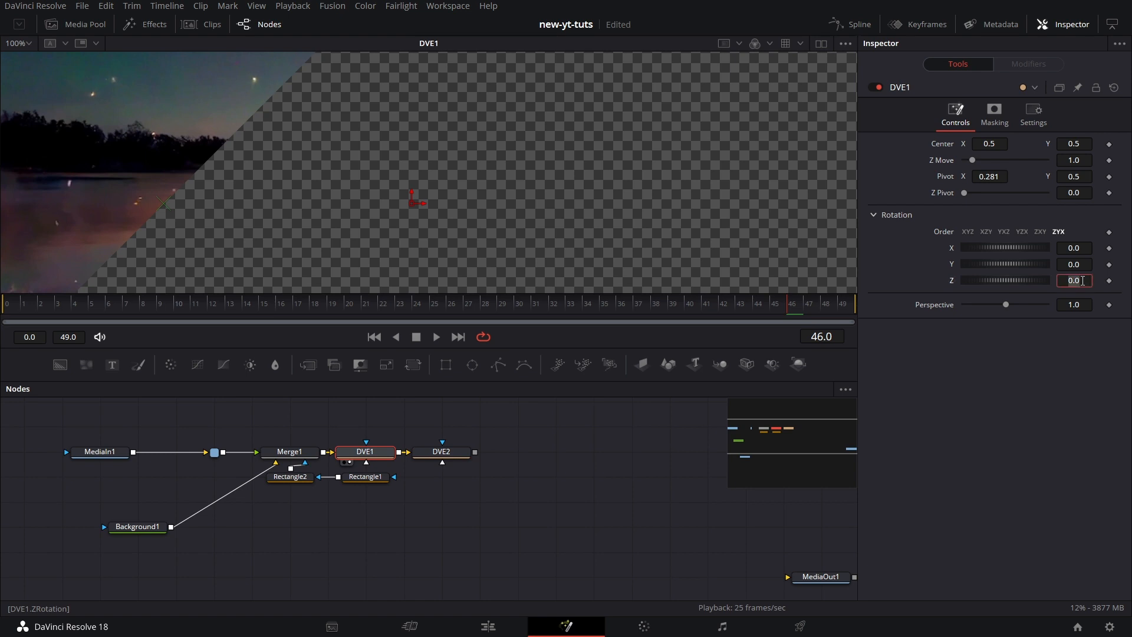
key(Return)
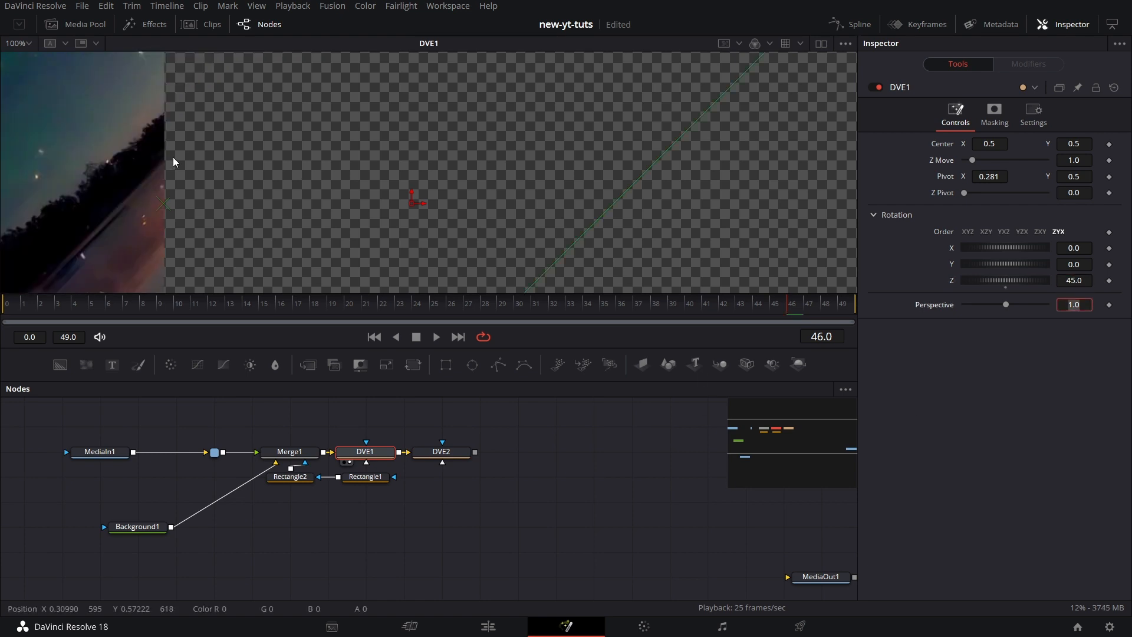
click(27, 44)
click(24, 62)
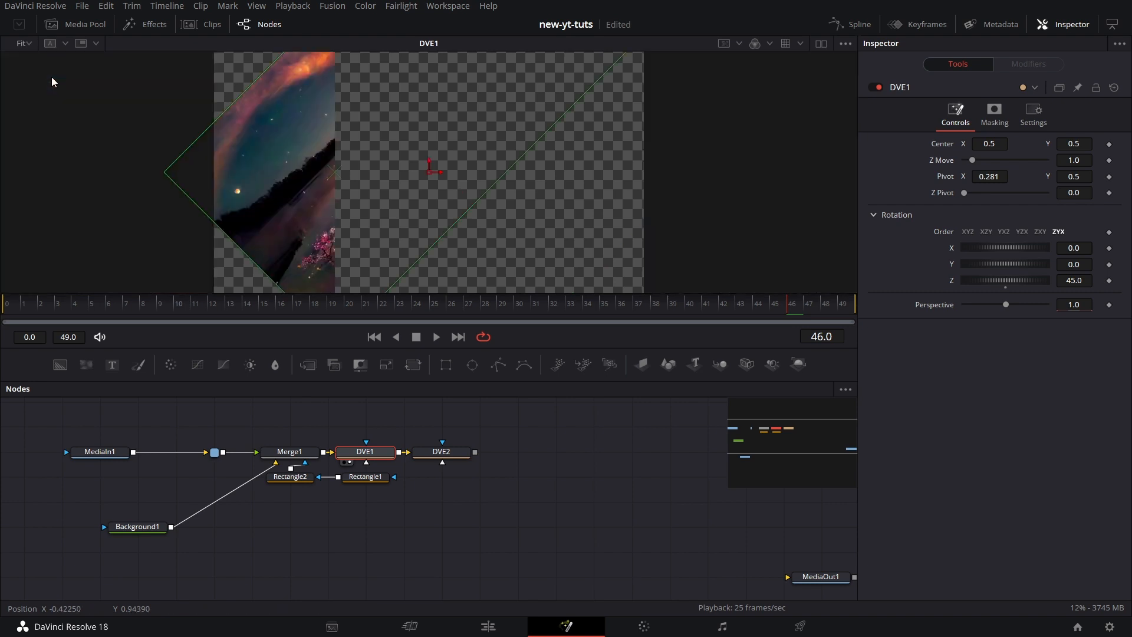
Apply an Anim Curves modifier to DVE1's Y rotation and set the modifier's scale to 180.
mouse_move(968, 262)
mouse_down()
mouse_move(1003, 268)
mouse_move(958, 264)
mouse_up()
right_click(952, 264)
mouse_move(1002, 318)
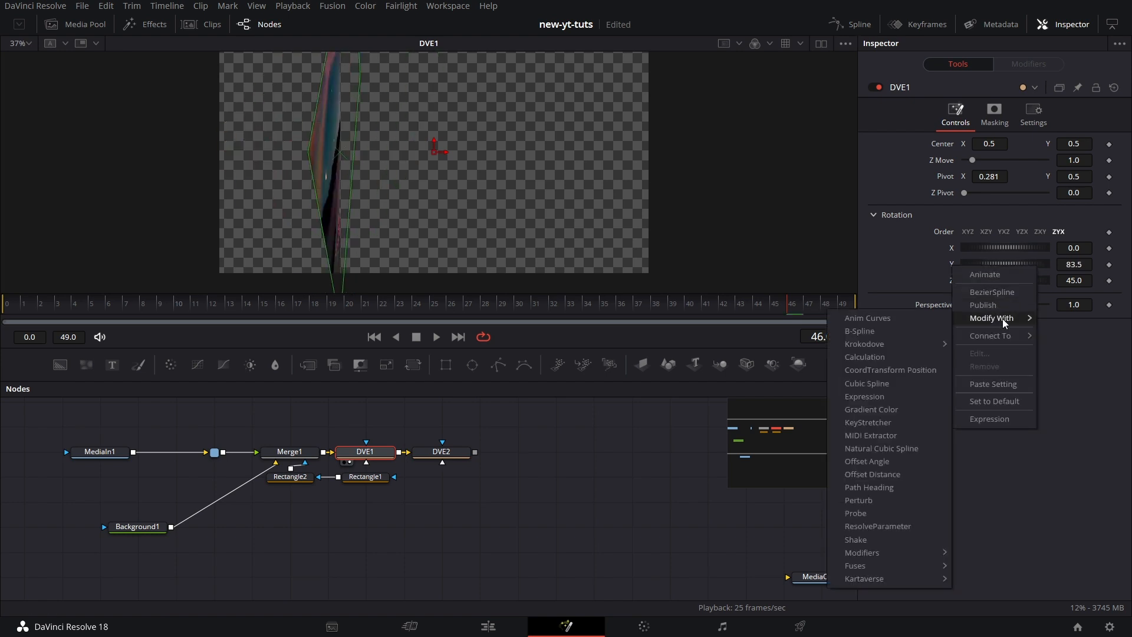
click(900, 319)
click(1026, 63)
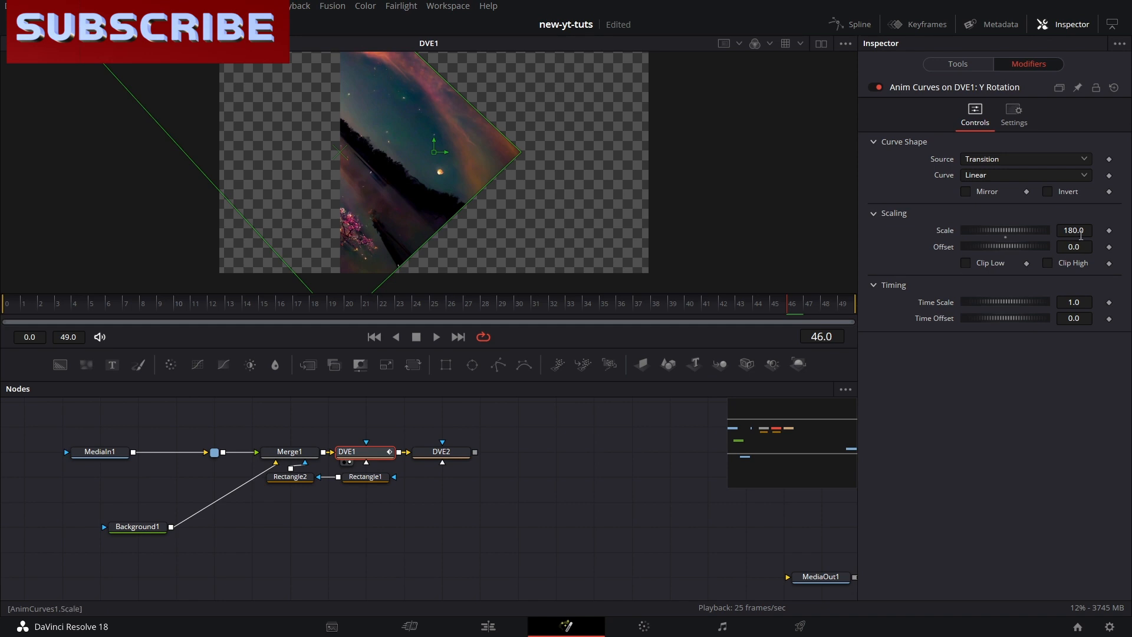
Set the Y rotation modifier's curve to Easing with Sine for both in and out.
click(1020, 175)
click(991, 207)
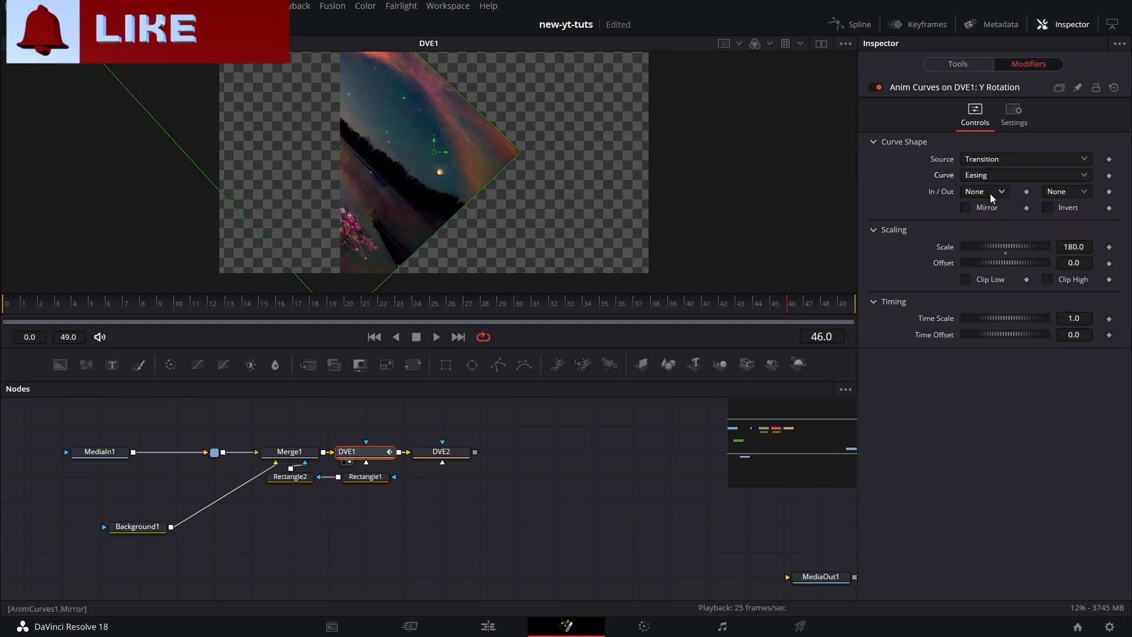
click(989, 192)
click(984, 223)
click(1064, 191)
click(1059, 223)
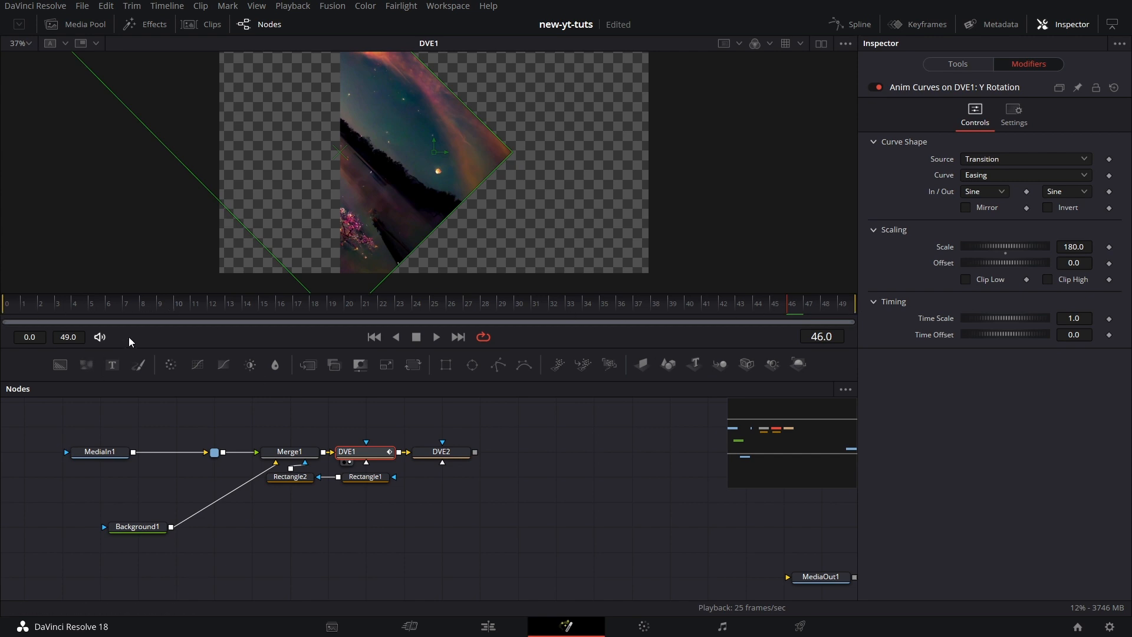
Set the Y rotation modifier's time scale to 5.
click(1083, 319)
text(5)
key(Tab)
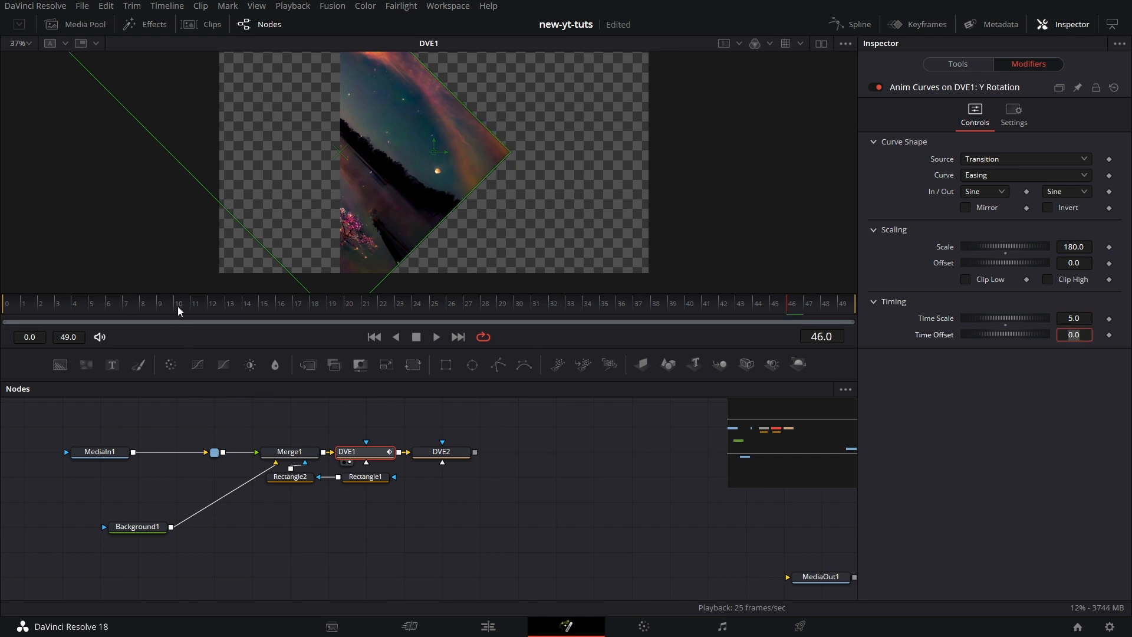
Play the DVE1 fold animation briefly and display DVE2 in the viewer.
click(436, 336)
click(417, 336)
click(424, 462)
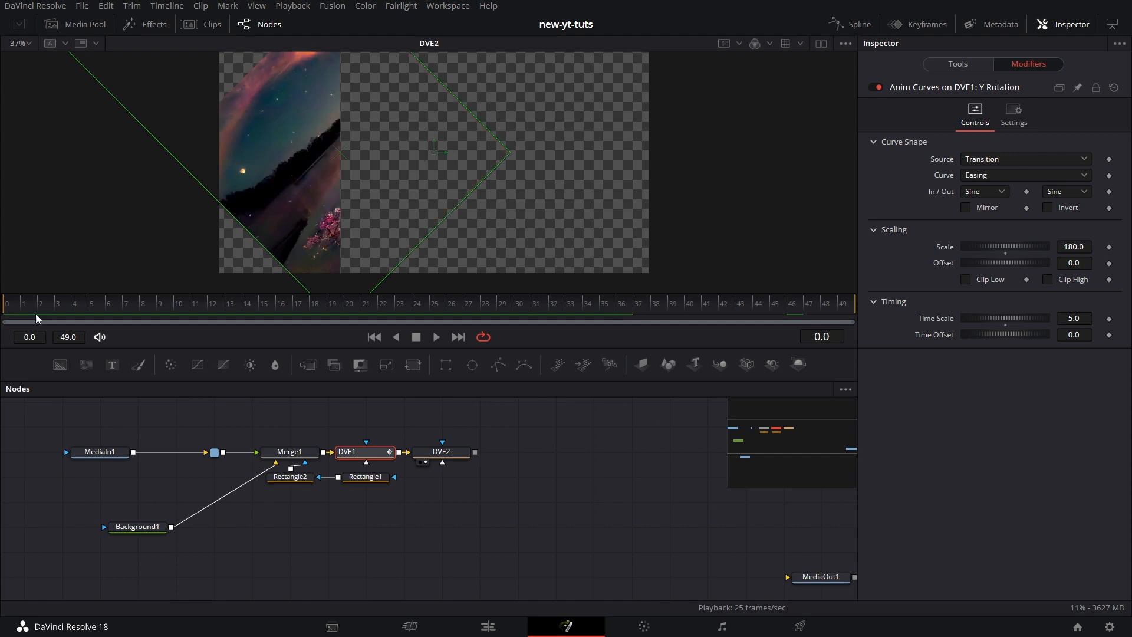
Set DVE2's Z rotation to 45.
click(441, 452)
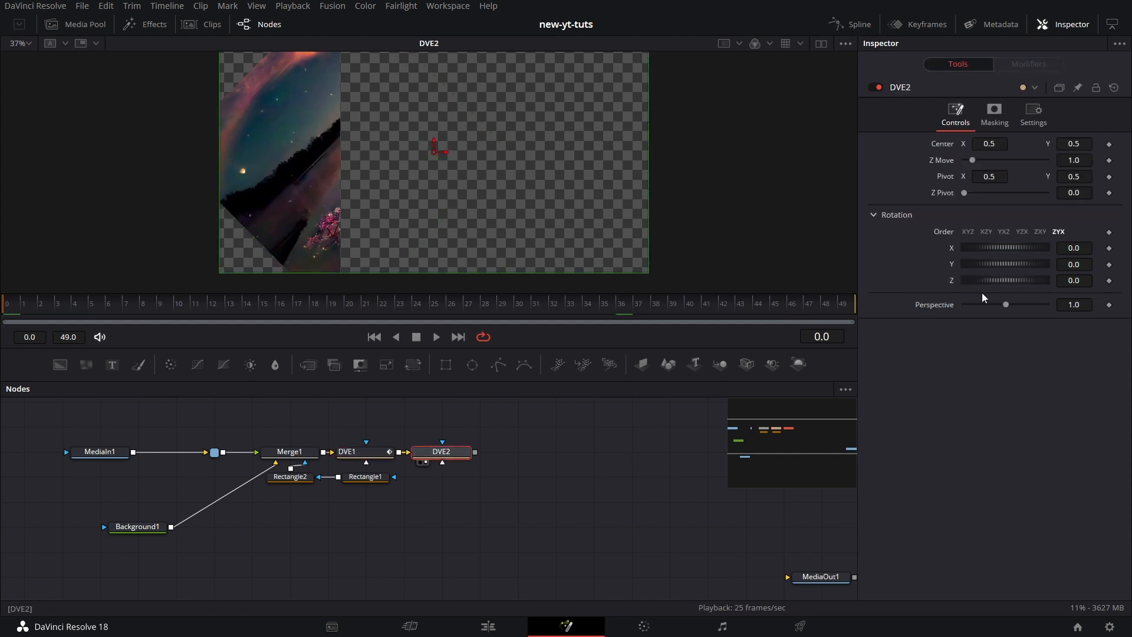
drag(1010, 280, 1014, 280)
click(1087, 280)
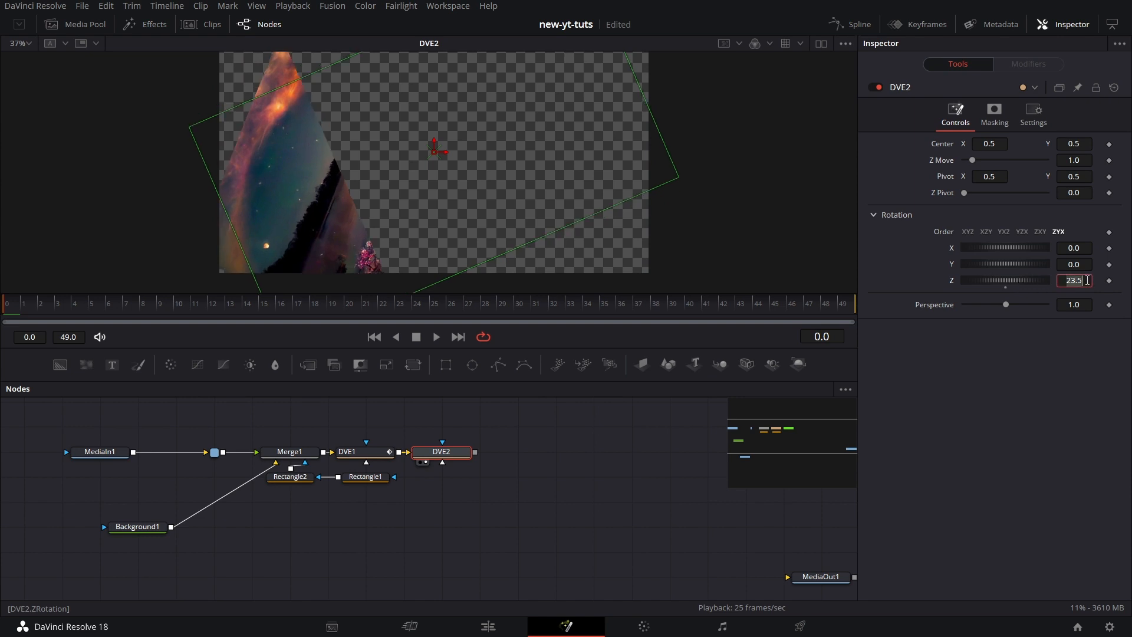
text(45)
key(Tab)
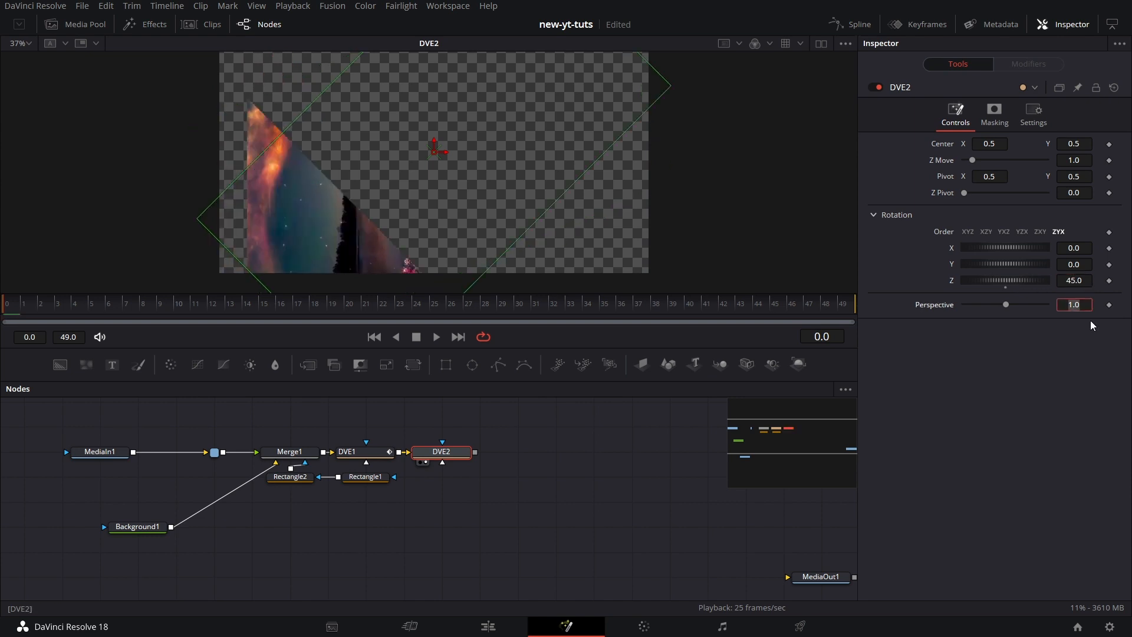
Set DVE2's pivot X to 0.281, matching the pivot X used in DVE1.
click(378, 458)
click(1006, 172)
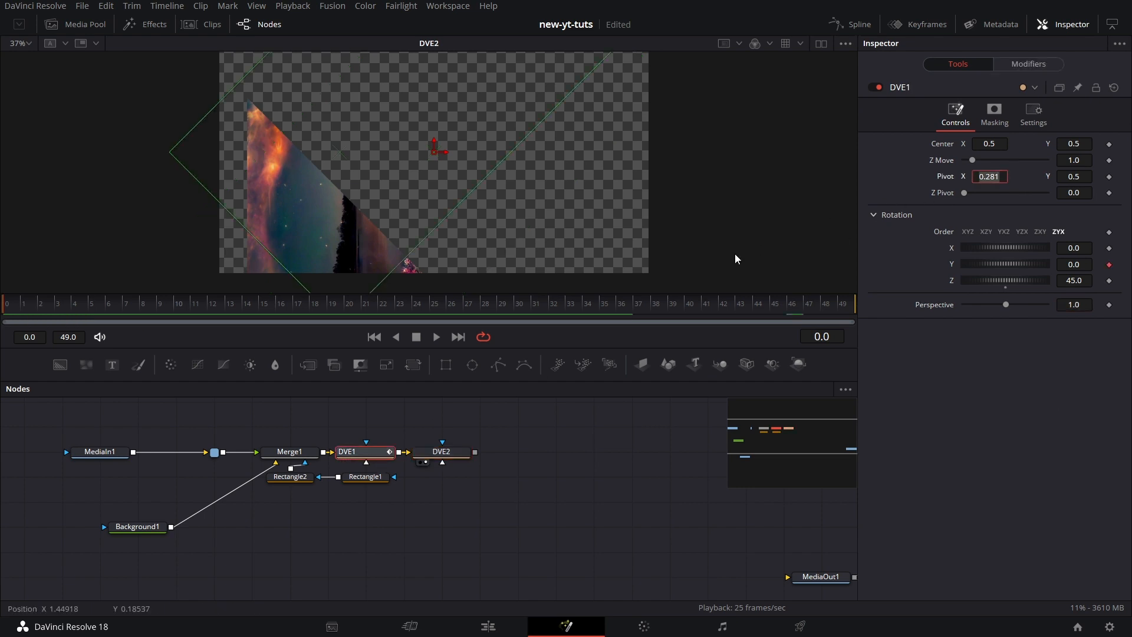
click(440, 452)
click(996, 178)
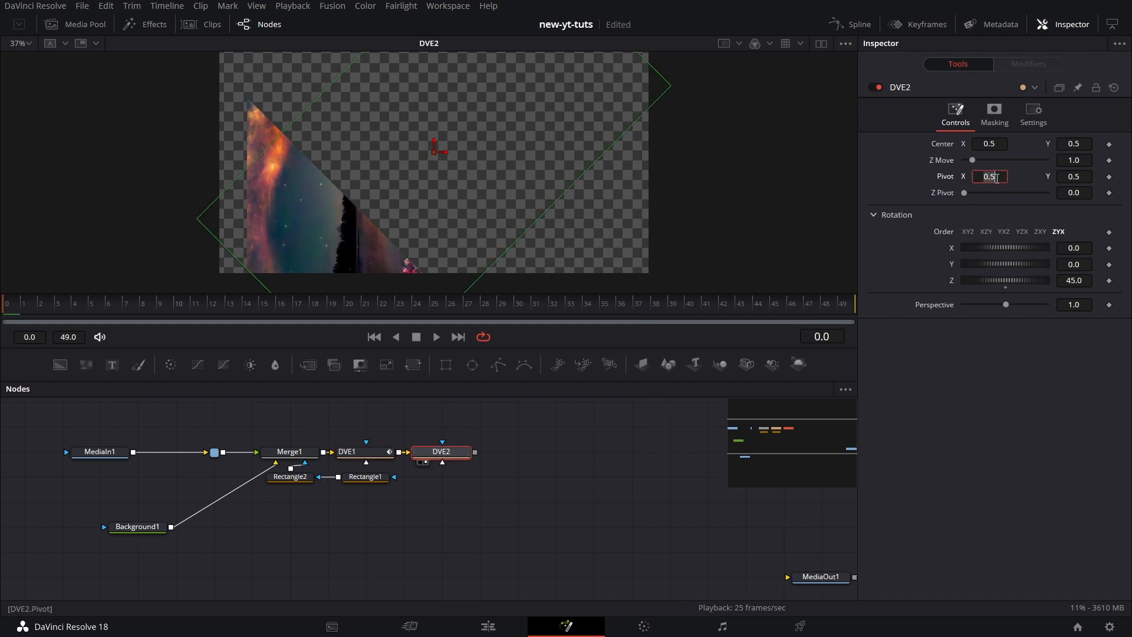
text(0.281)
key(Return)
Set DVE2's Z rotation to -45.
drag(242, 210, 242, 79)
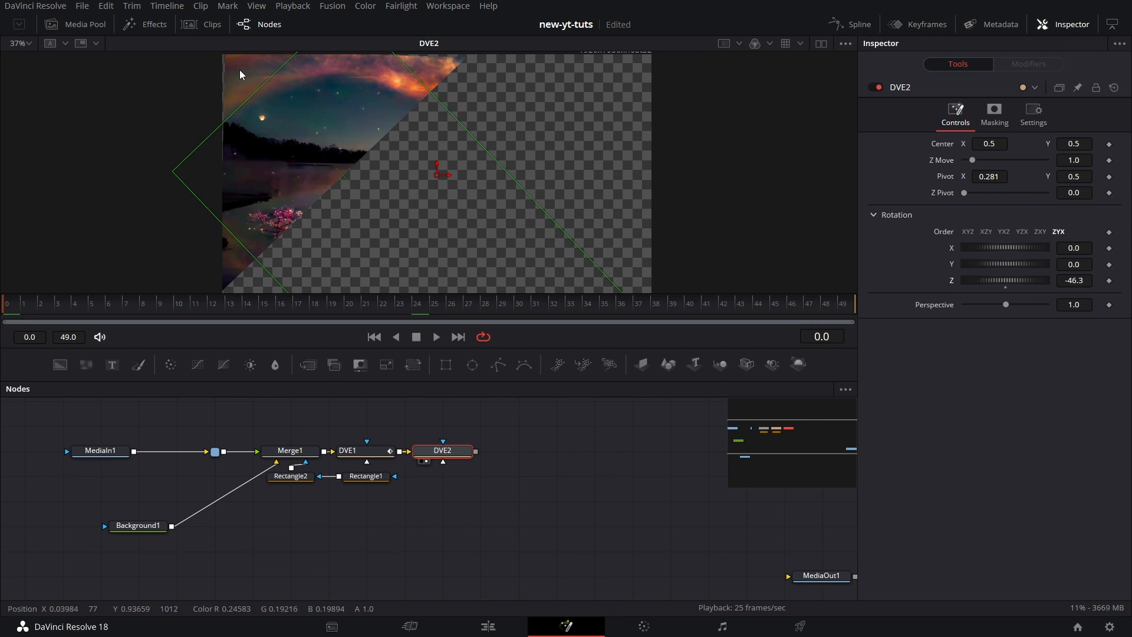
click(1086, 281)
text(-45)
key(Tab)
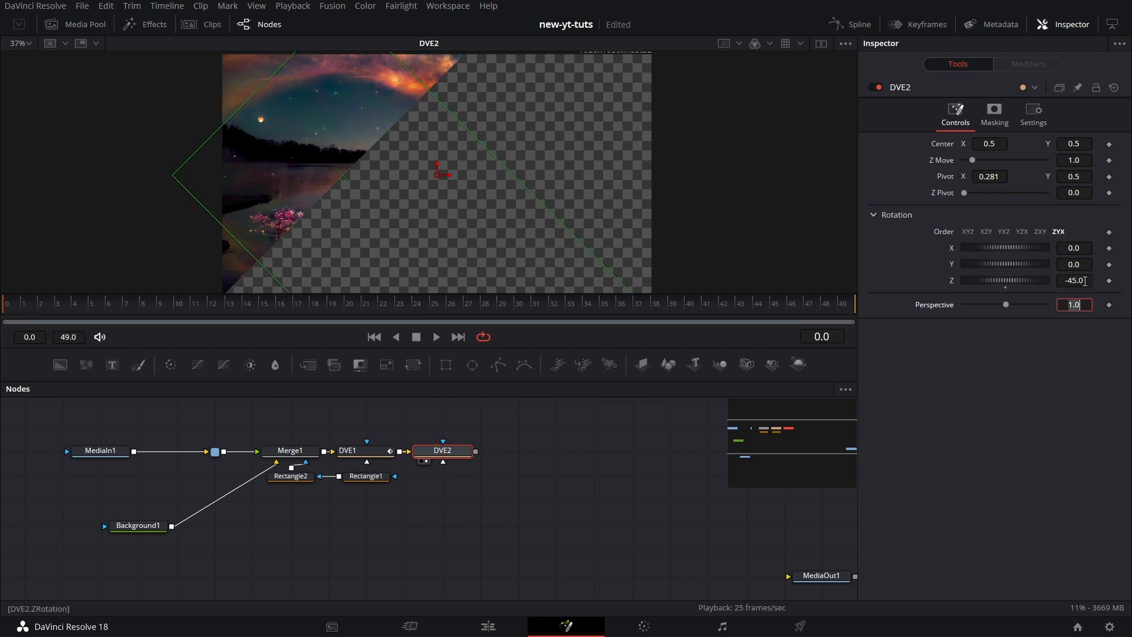
key(Return)
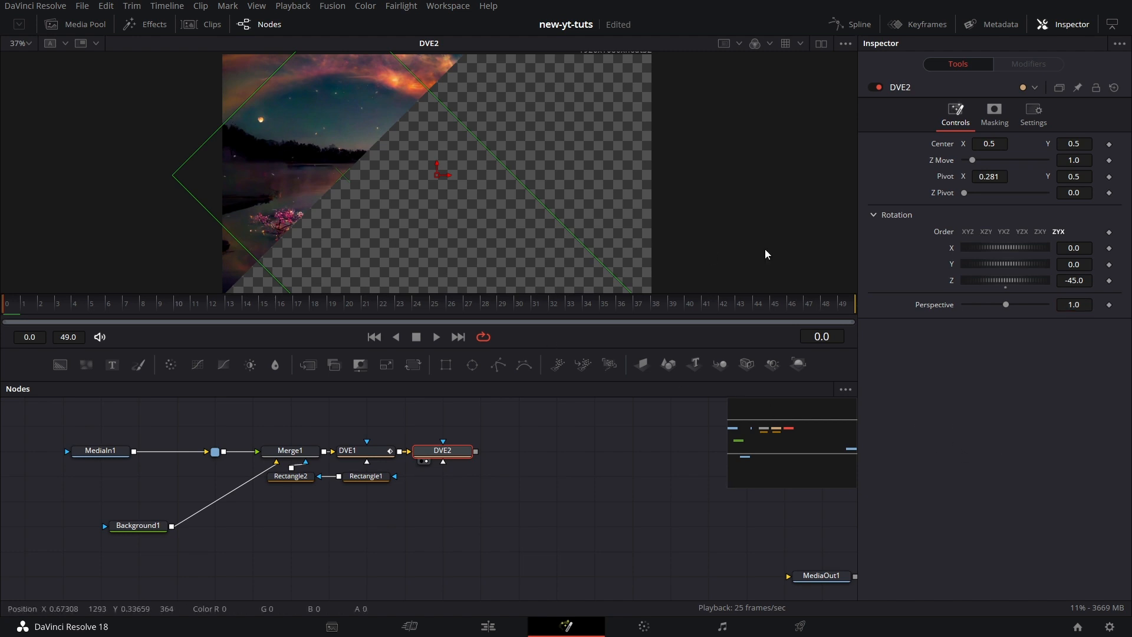
Move the playhead to frame 10 and add a new DVE node after DVE2, placed directly below it.
drag(30, 306, 127, 328)
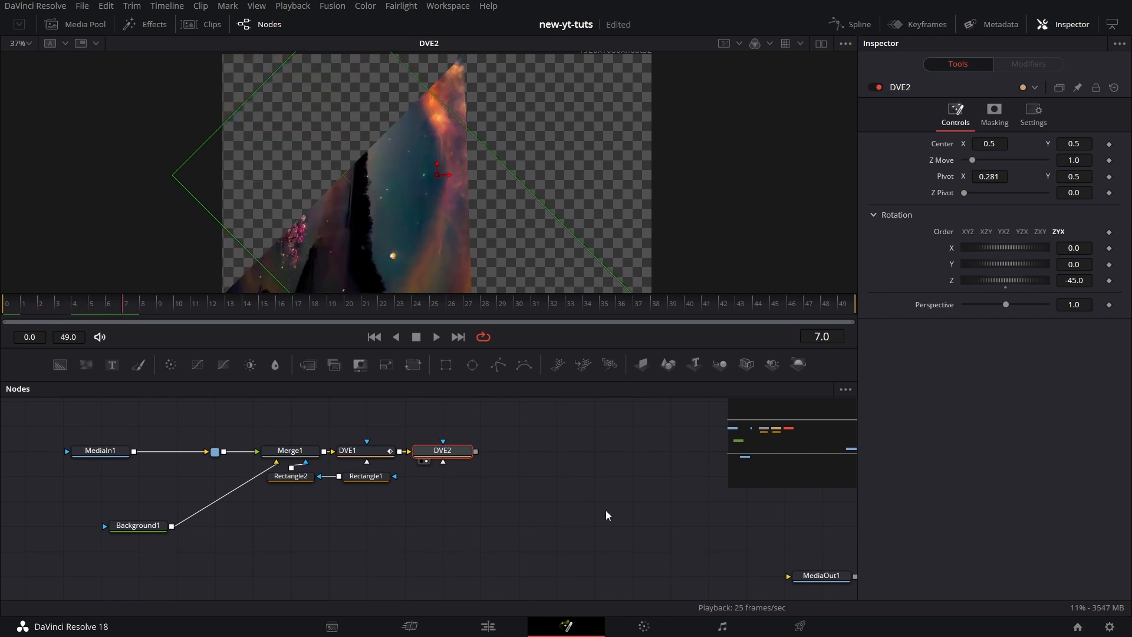
click(177, 303)
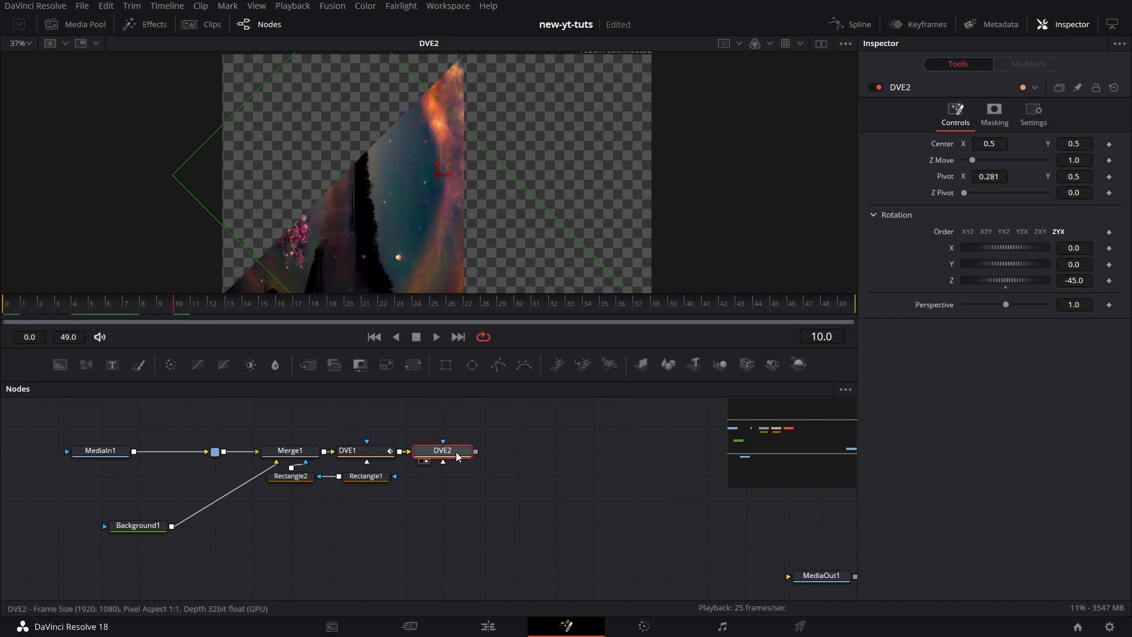
key(shift+space)
text(dve)
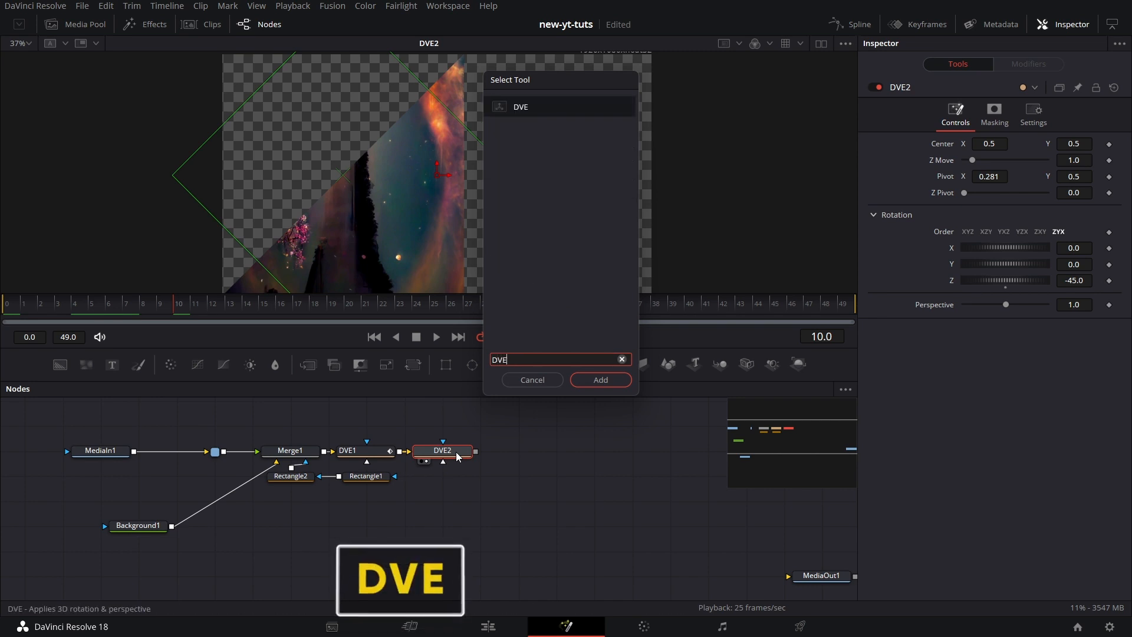
key(Return)
drag(518, 451, 443, 501)
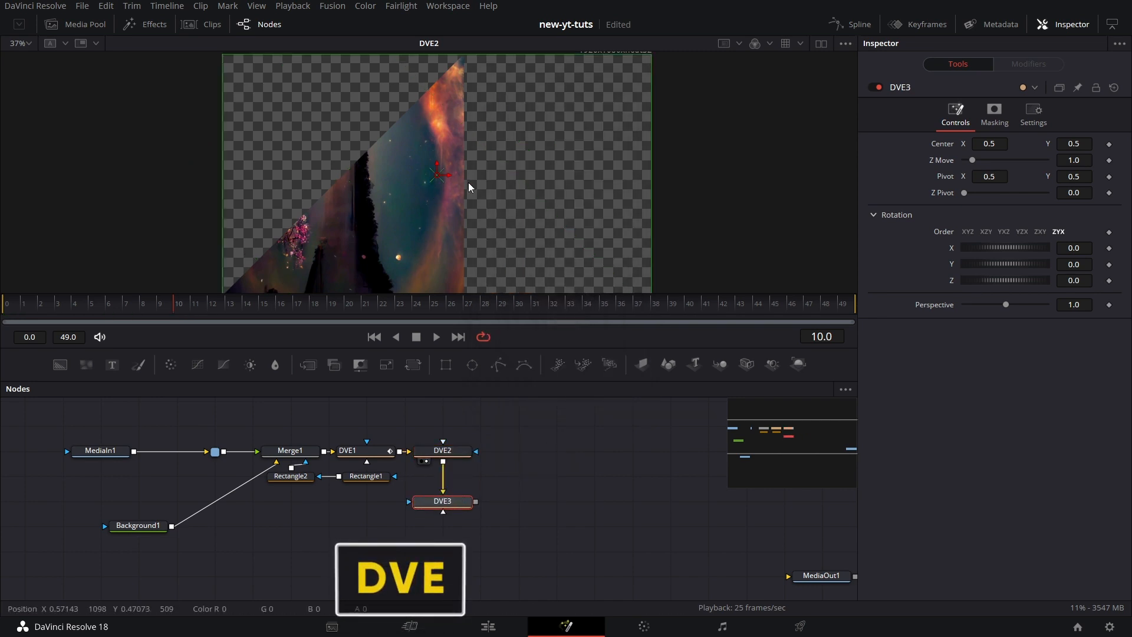
Enlarge the viewer to 100% and set DVE3's pivot X to 0.563 at the folded image's vertical edge.
click(28, 44)
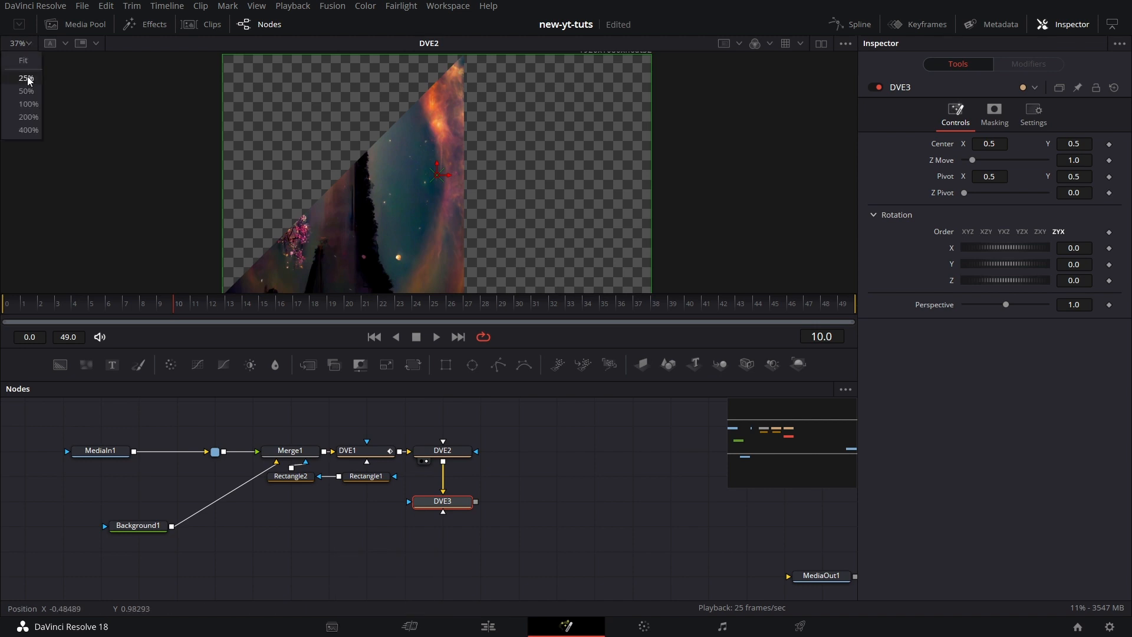
click(18, 107)
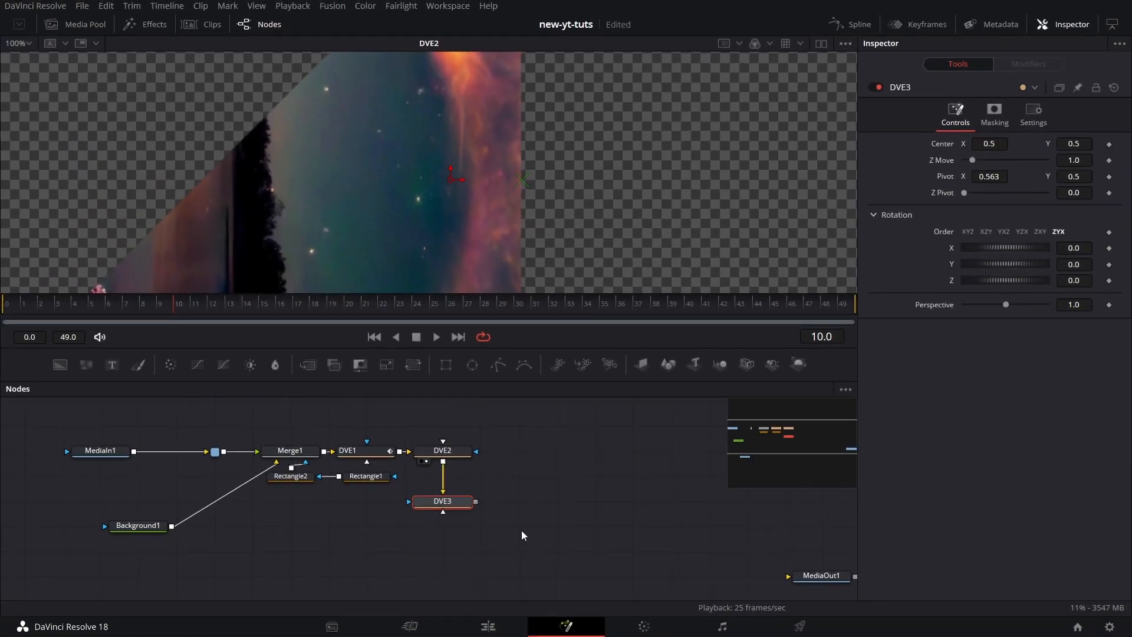
scroll(598, 519, down, 1)
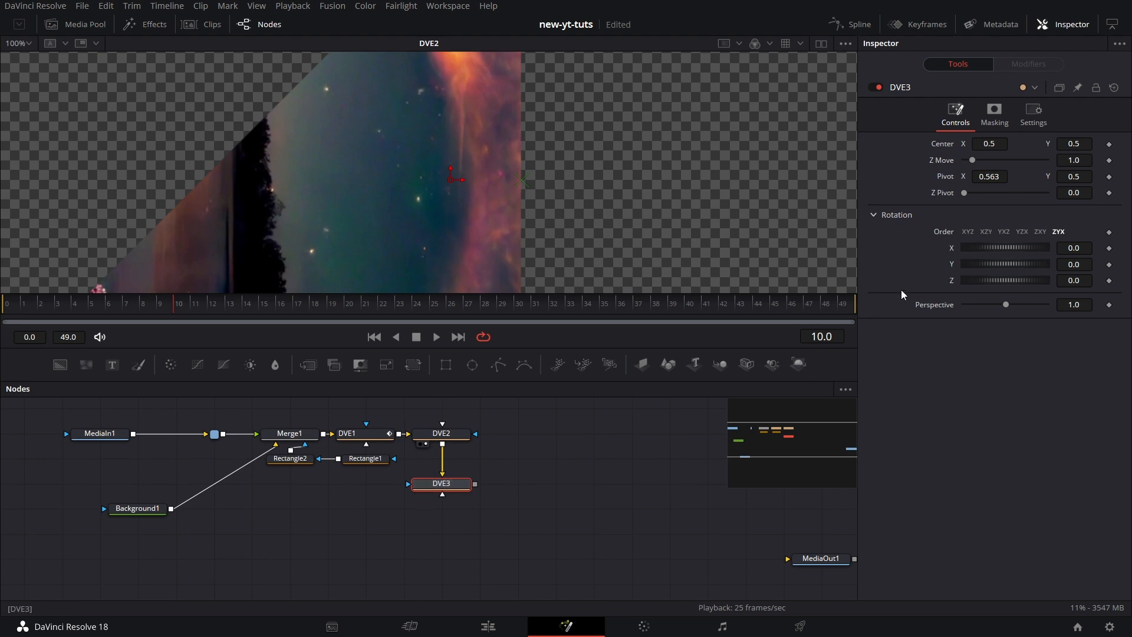
Apply an Anim Curves modifier to DVE3's Y rotation and set the modifier's scale to 180.
right_click(953, 264)
mouse_move(1020, 320)
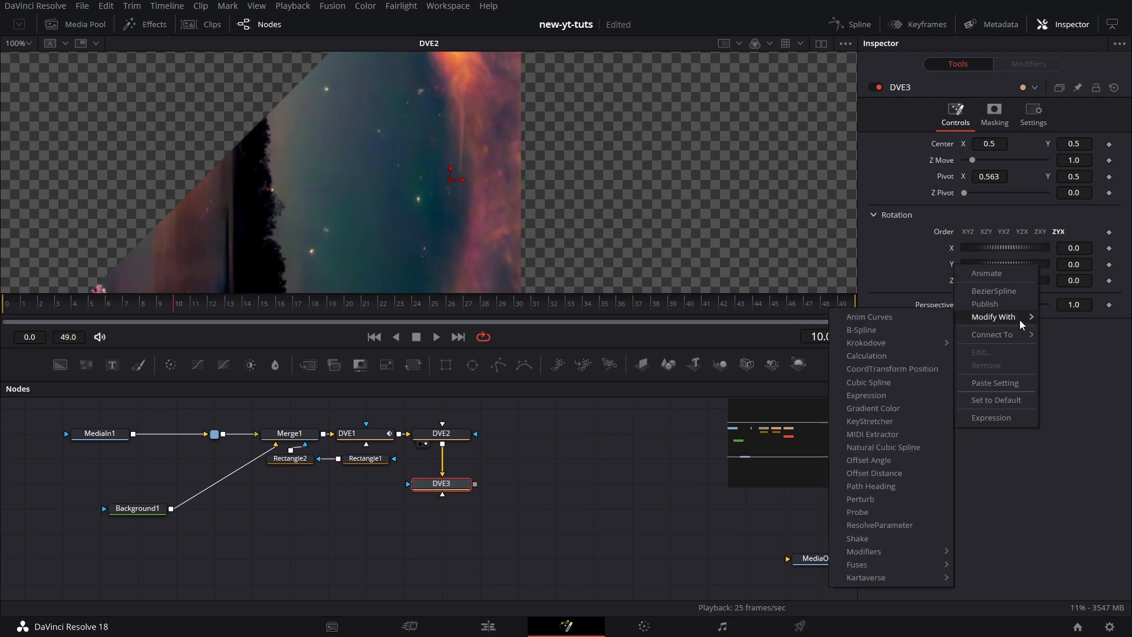
click(936, 315)
click(1024, 62)
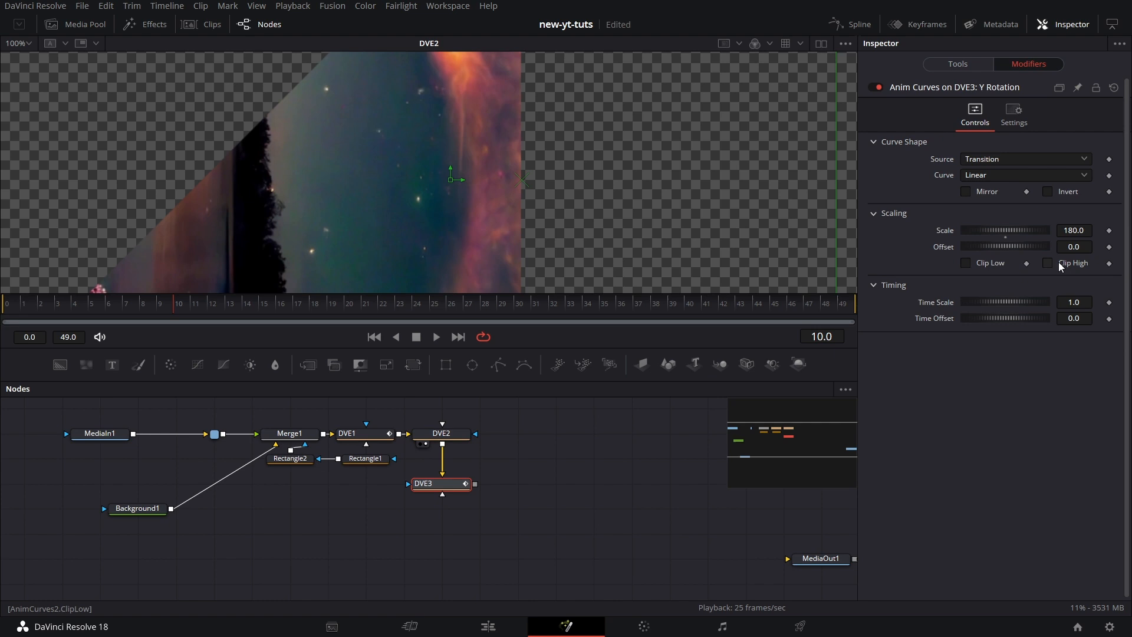
Set DVE3's Y rotation modifier curve to Easing with Sine for both in and out.
click(1026, 175)
click(1009, 190)
click(1007, 190)
click(992, 217)
click(1078, 192)
click(1064, 226)
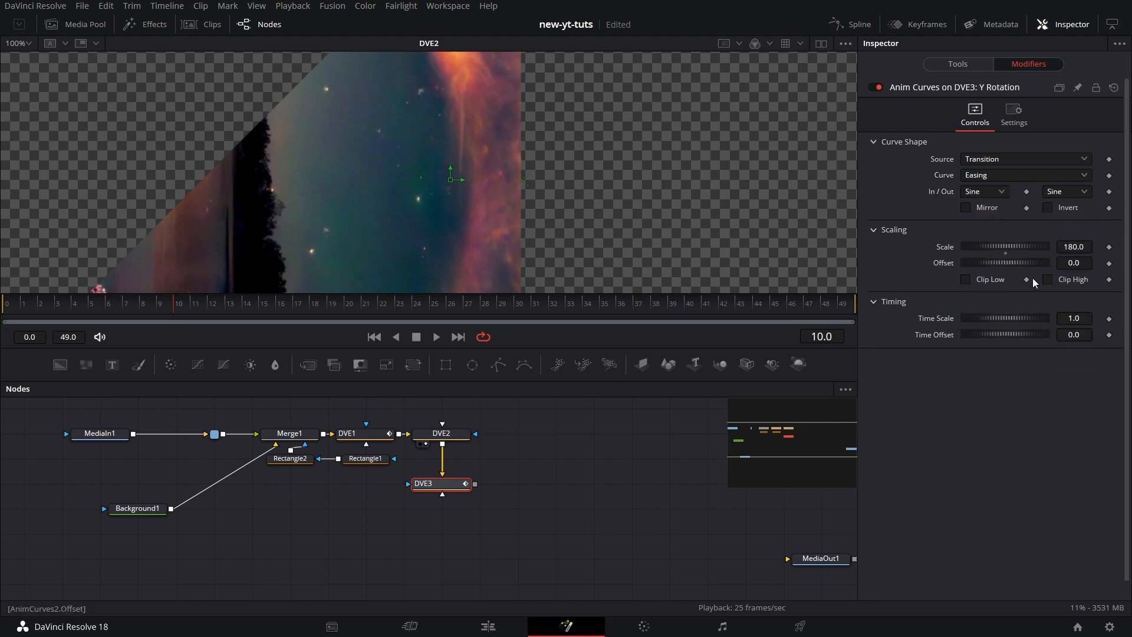
Set DVE3's Y rotation modifier to a time scale of 5 and a time offset of 0.2.
click(1084, 319)
text(5)
key(Tab)
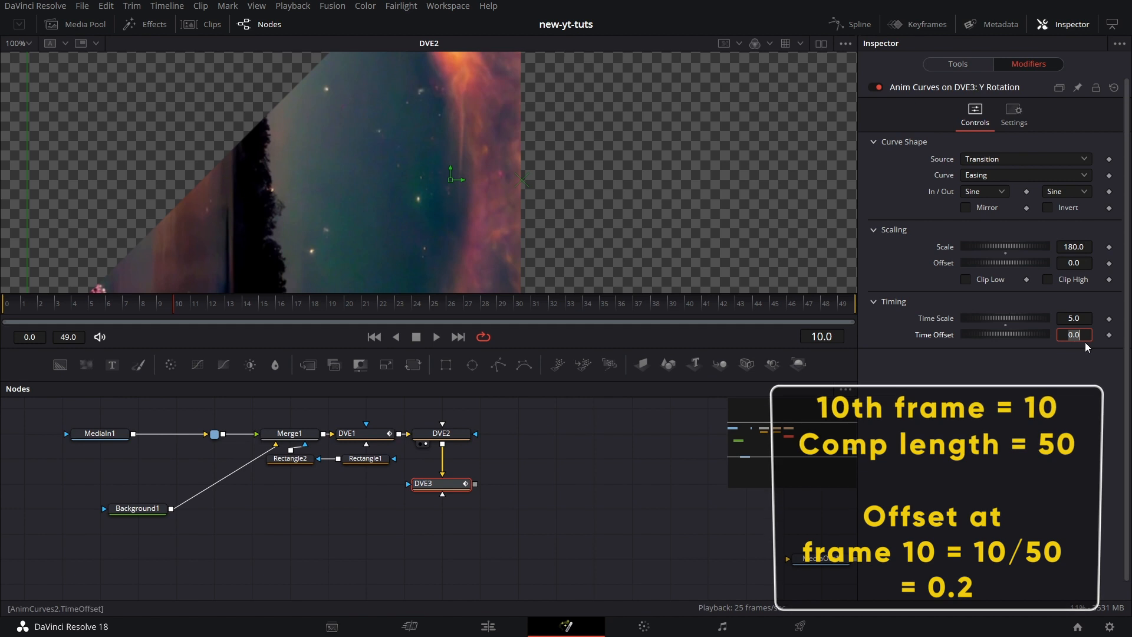
text(0.2)
key(Return)
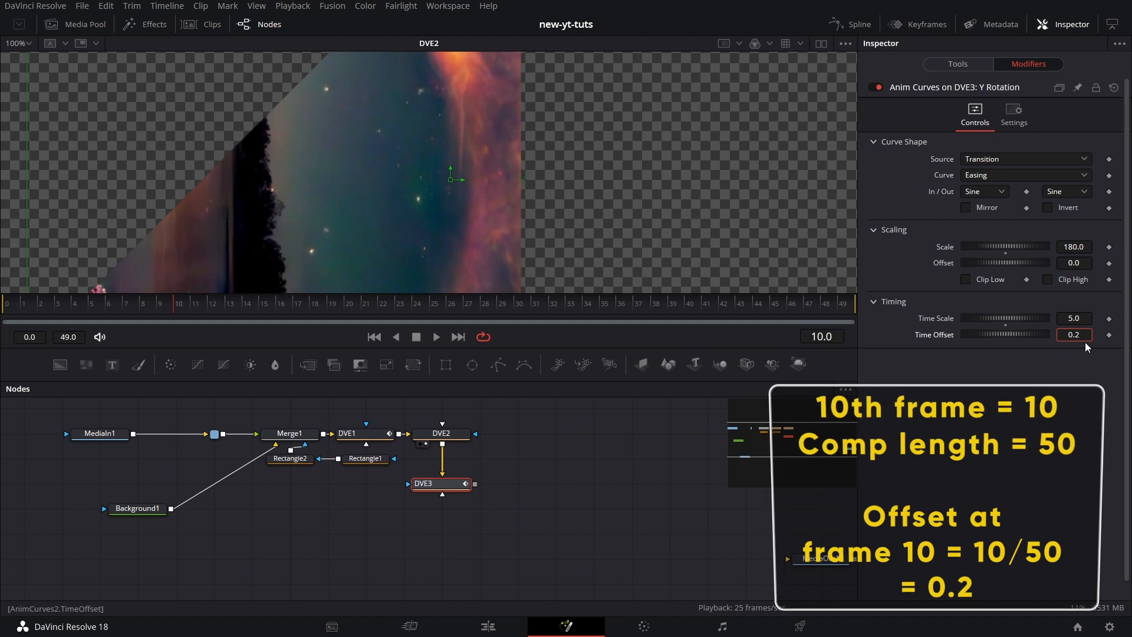
Fit the frame in the viewer, display DVE3 and scrub to frame 19 to check the second fold.
drag(550, 472, 526, 483)
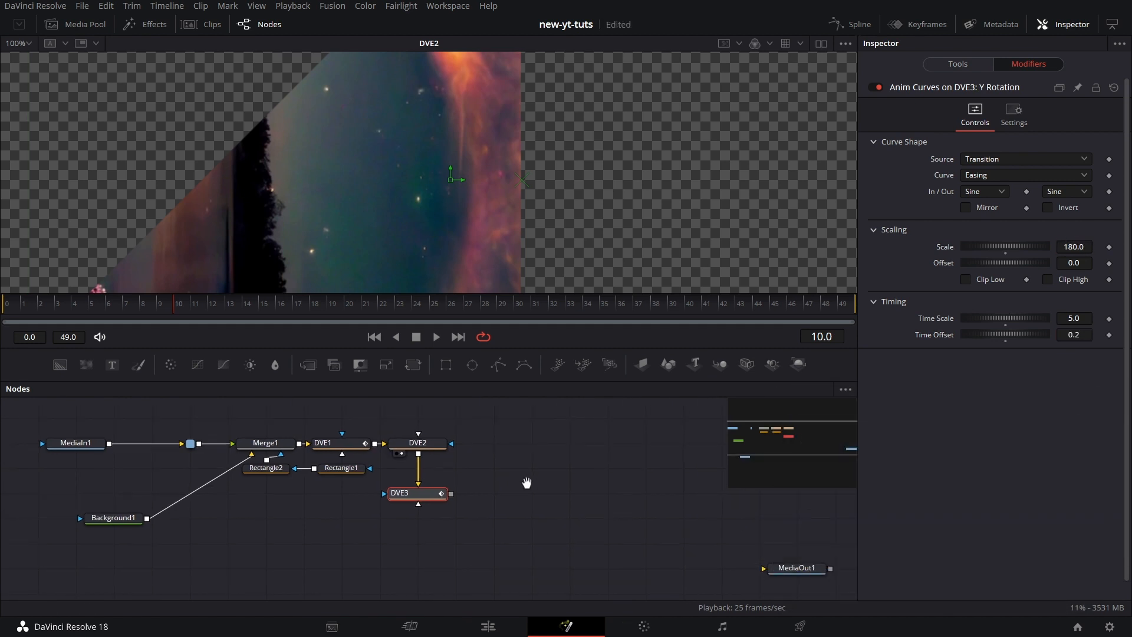
click(27, 44)
click(25, 60)
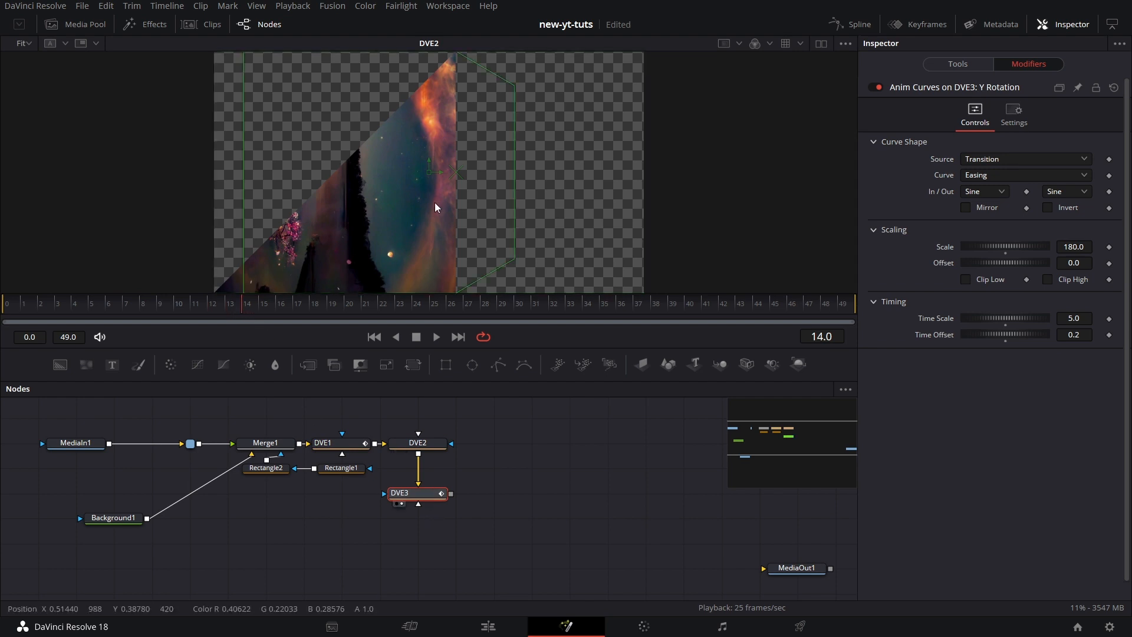
key(1)
click(306, 309)
drag(306, 309, 329, 313)
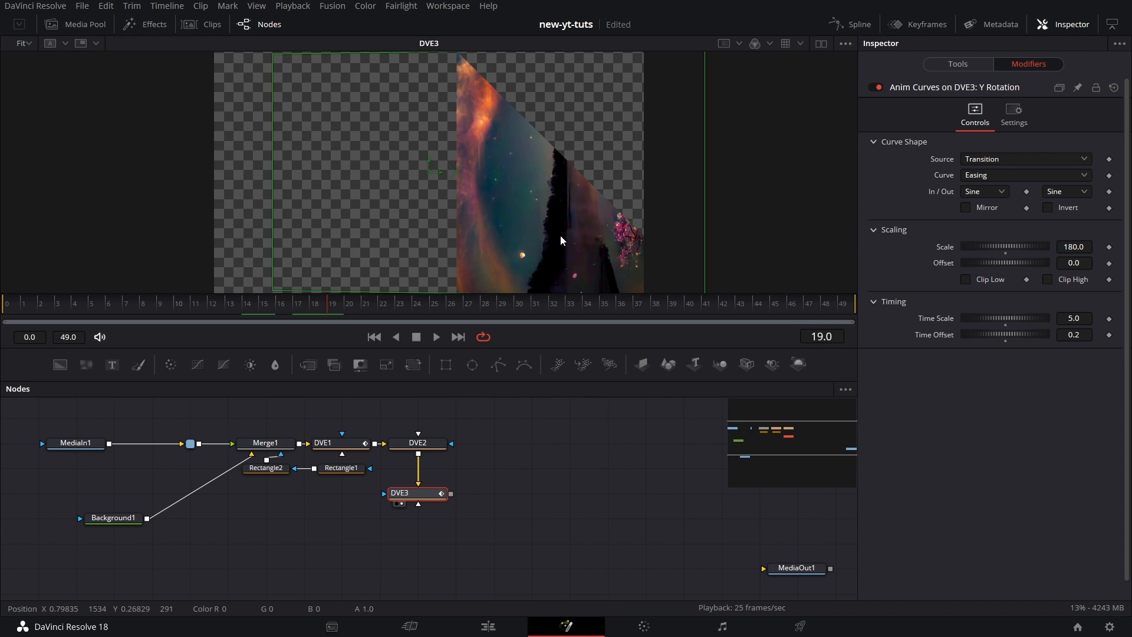
Duplicate the DVE3 node into the empty area below Merge1's branch.
right_click(422, 495)
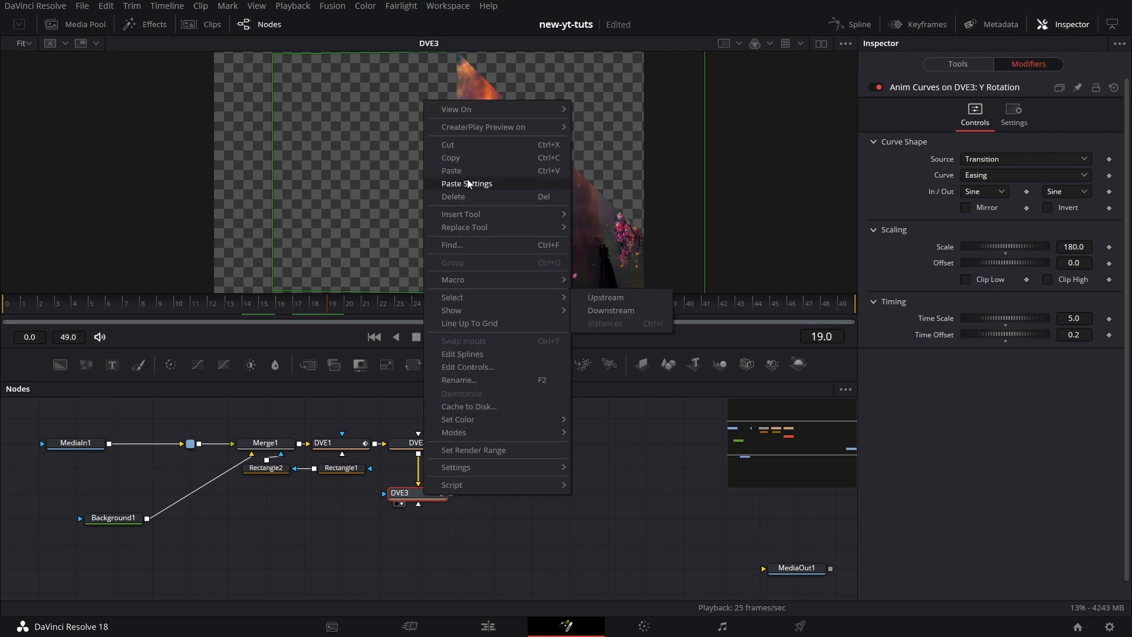
click(471, 158)
right_click(278, 543)
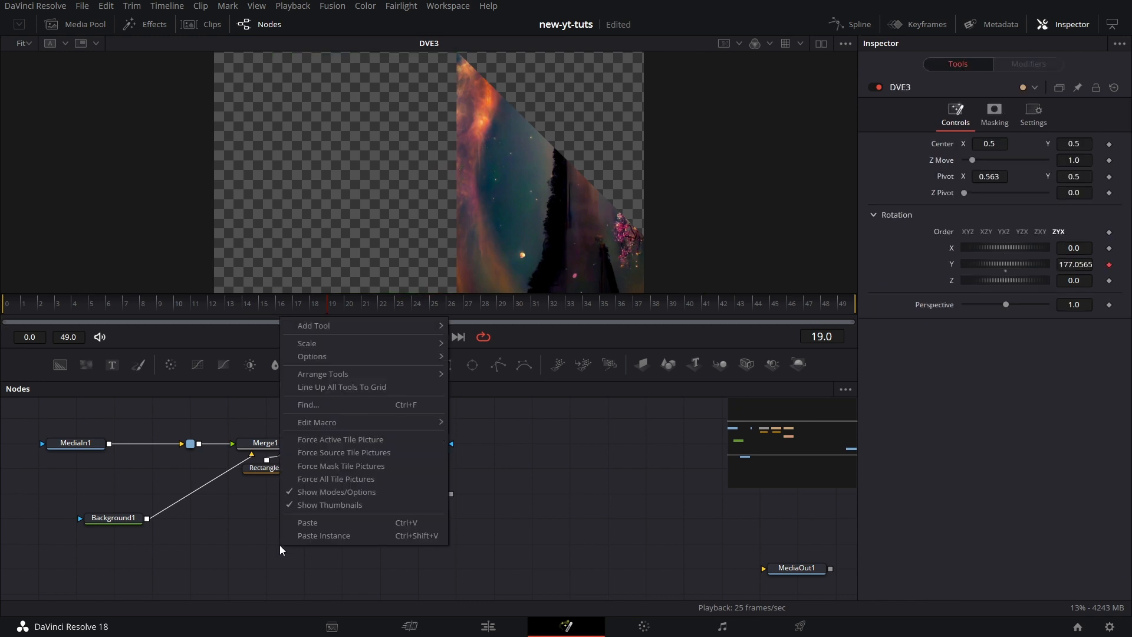
click(320, 526)
Duplicate the connected Rectangle1 and Rectangle2 masks and place the copies below the duplicated DVE3 node.
drag(423, 585, 456, 560)
drag(272, 476, 390, 455)
right_click(390, 455)
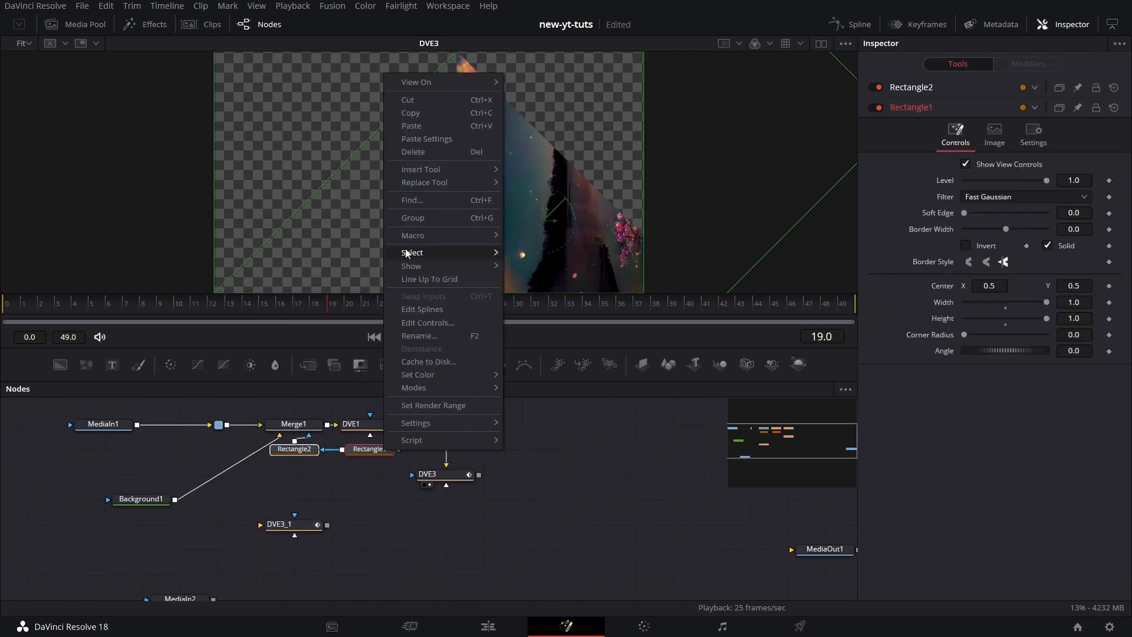
click(413, 112)
scroll(420, 493, down, 3)
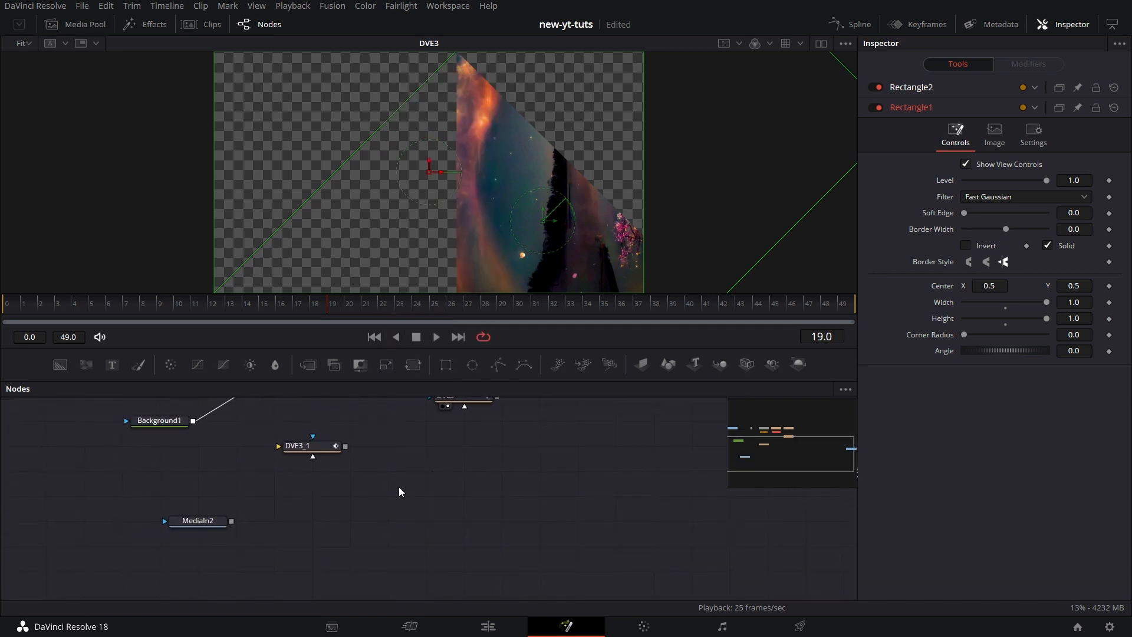
right_click(396, 482)
click(436, 458)
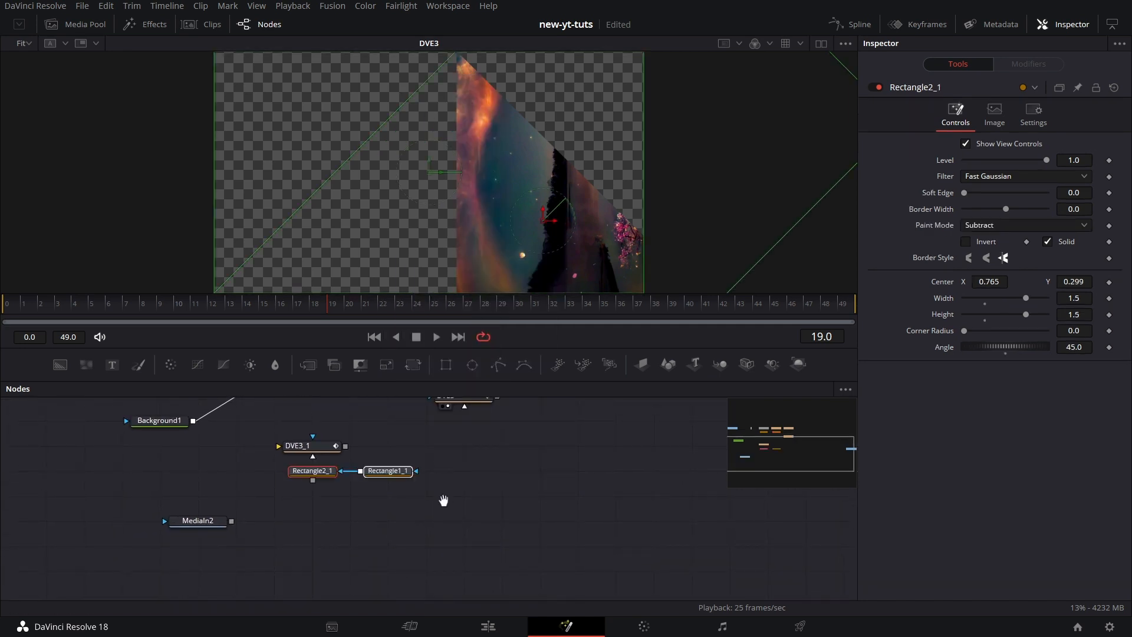
drag(443, 501, 461, 557)
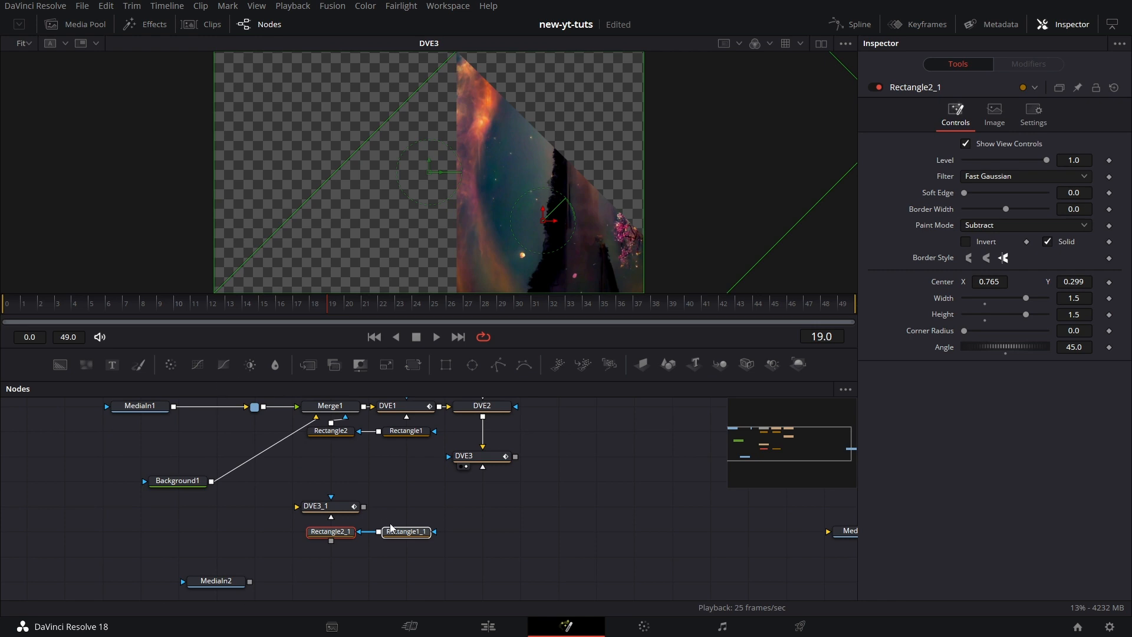
drag(531, 517, 480, 534)
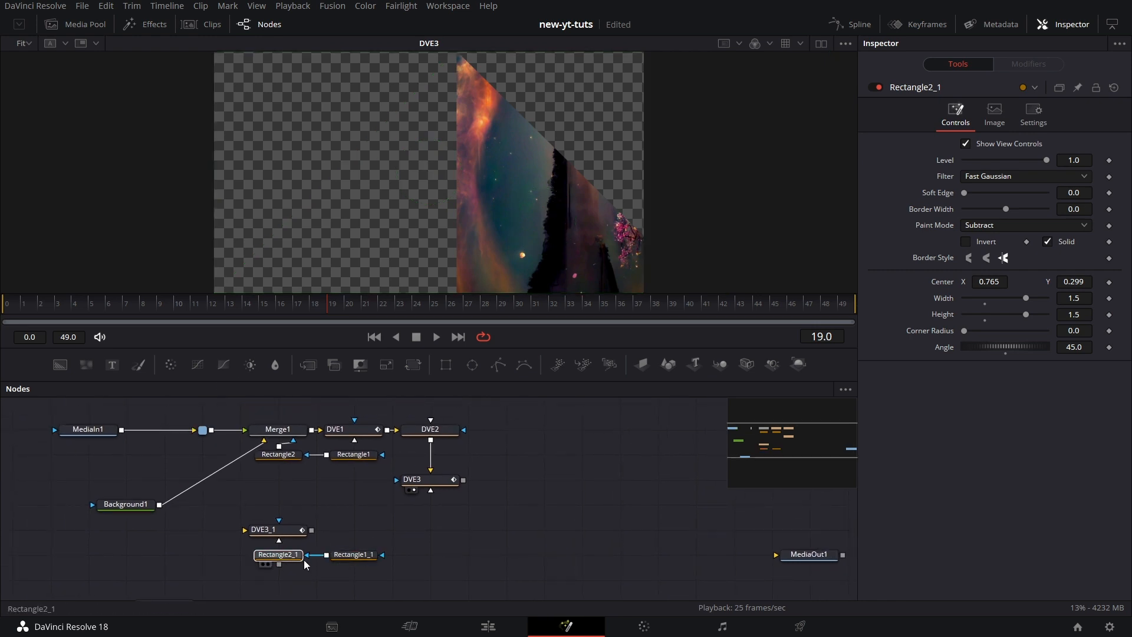
Add a Transform node beside Rectangle2_1, connect Rectangle2_1 to its image input and display the Transform in the viewer.
click(379, 407)
drag(412, 364, 215, 548)
drag(278, 565, 203, 555)
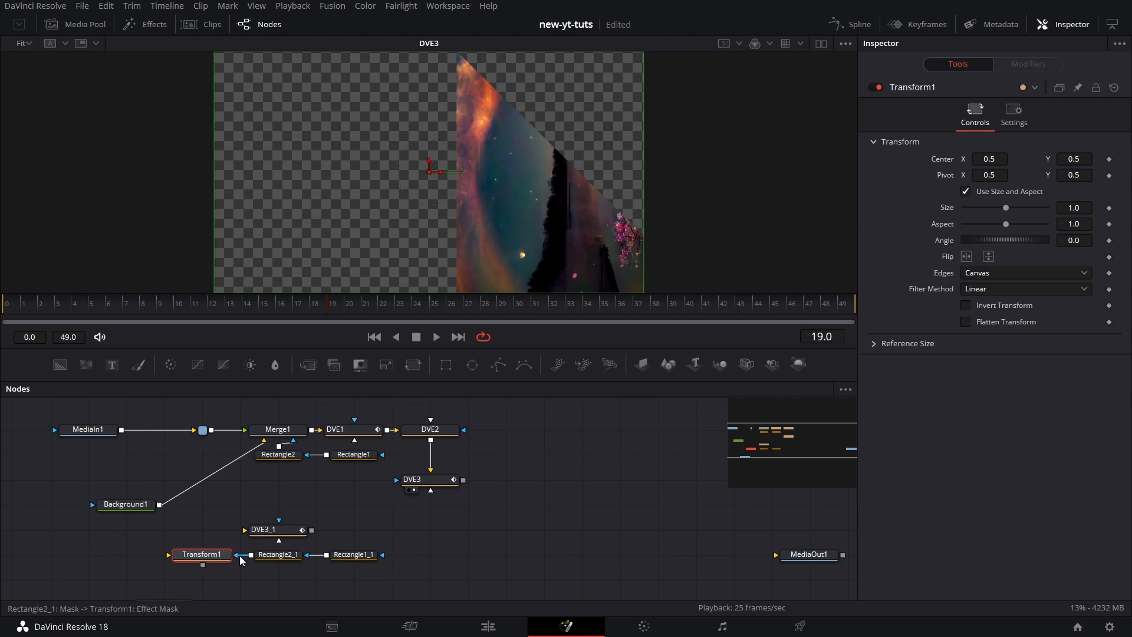
mouse_move(281, 564)
mouse_down()
mouse_move(143, 565)
mouse_move(215, 557)
mouse_up()
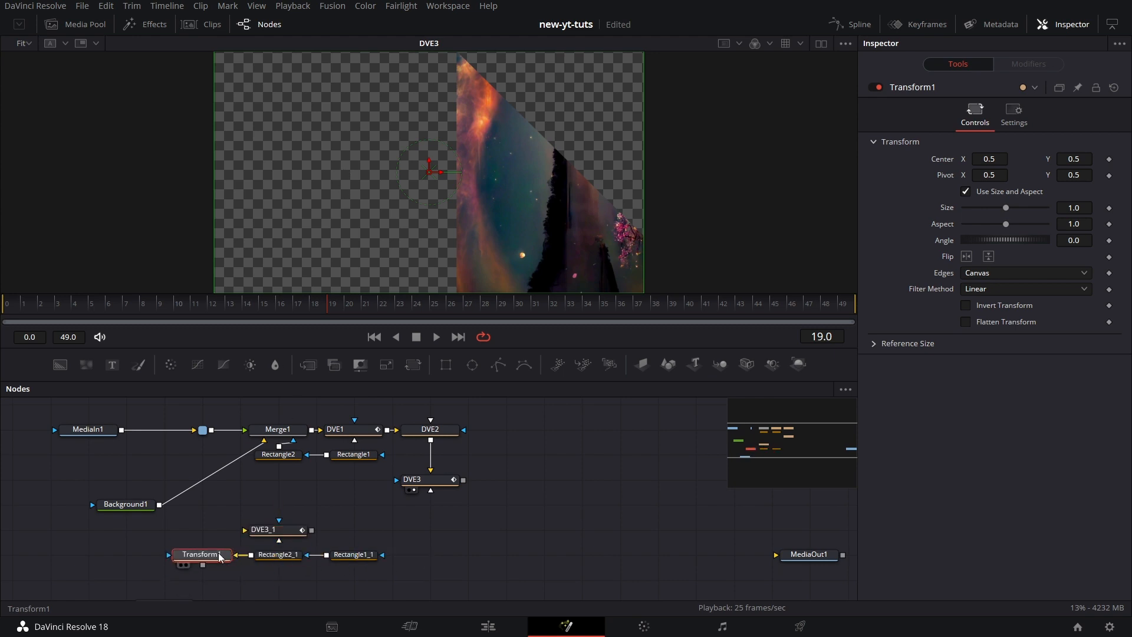
key(1)
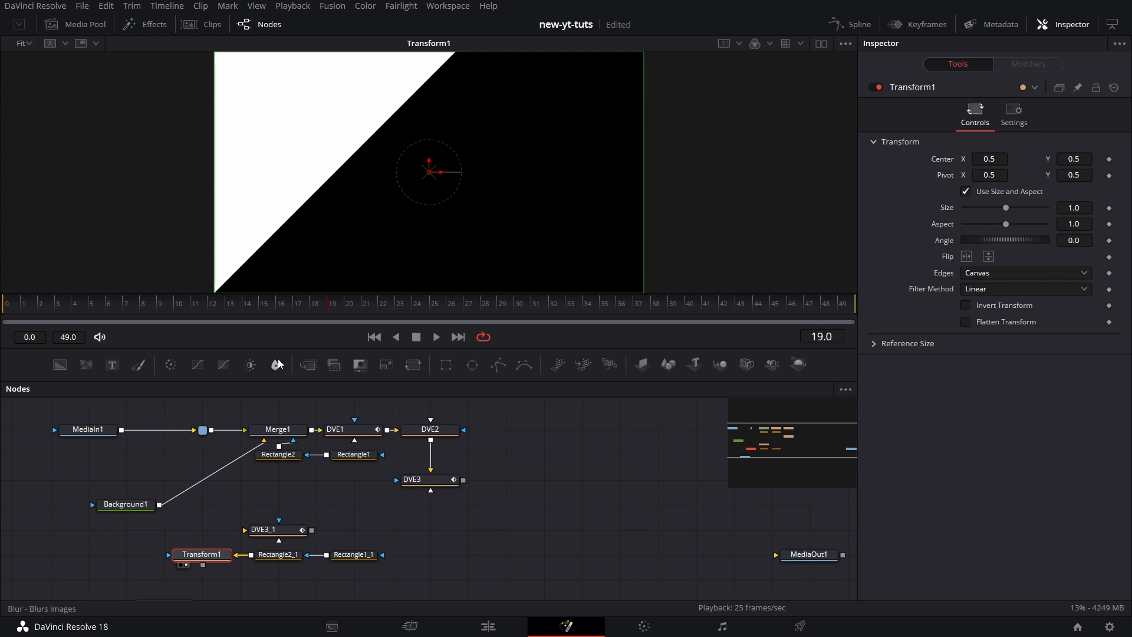
Add a Merge node below DVE3 with Transform1 as foreground and DVE3 as background, and display it in the viewer.
drag(311, 365, 436, 531)
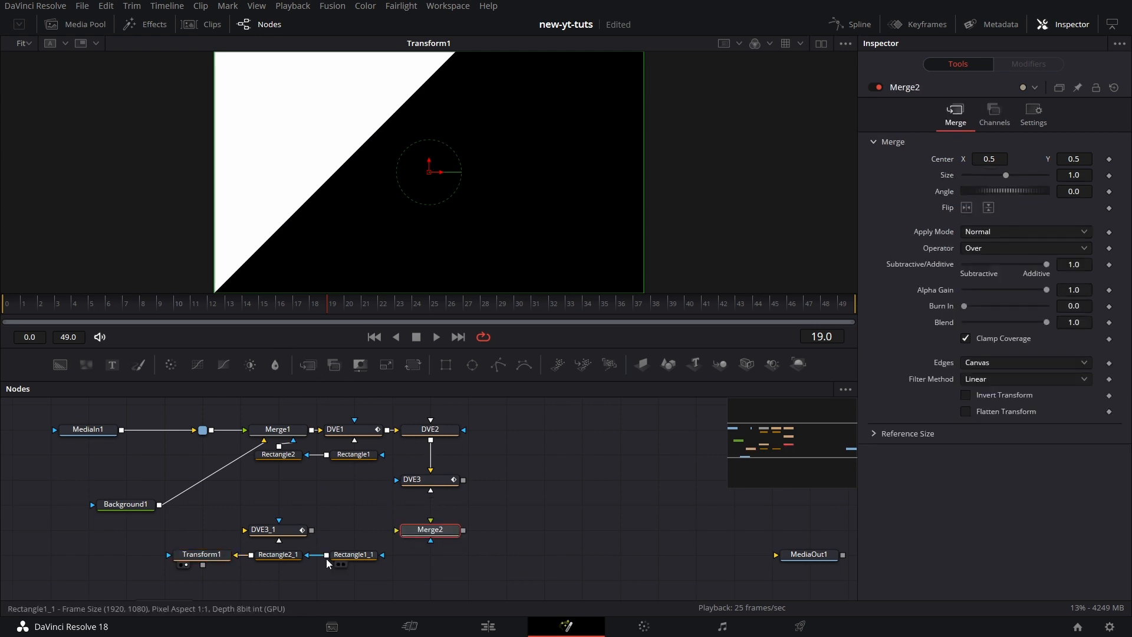
drag(203, 564, 431, 521)
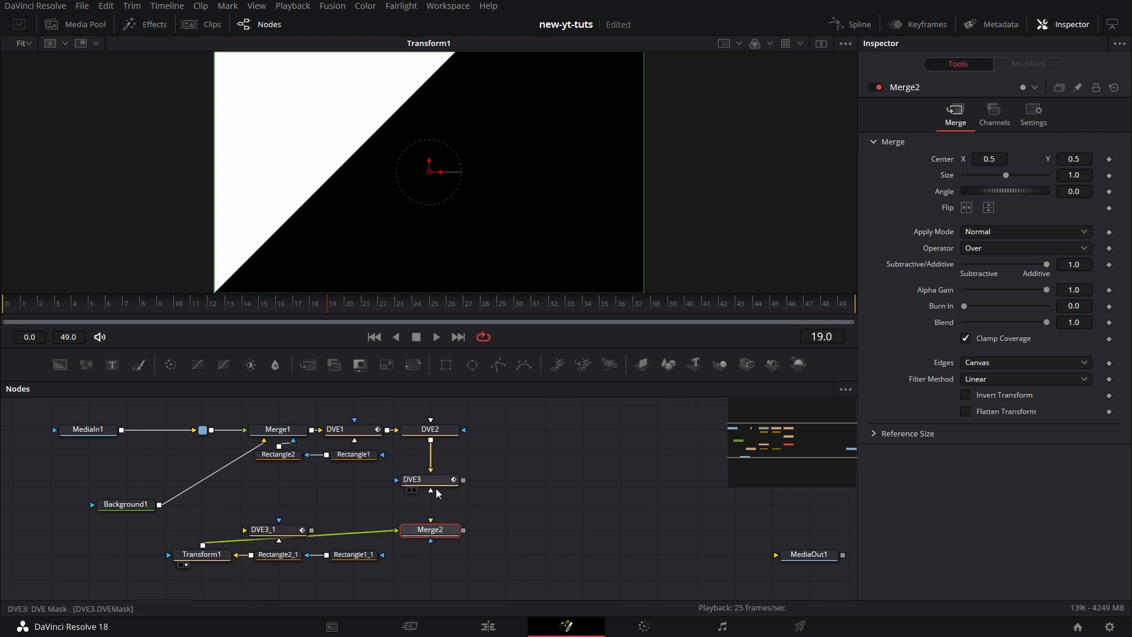
drag(463, 480, 441, 536)
key(1)
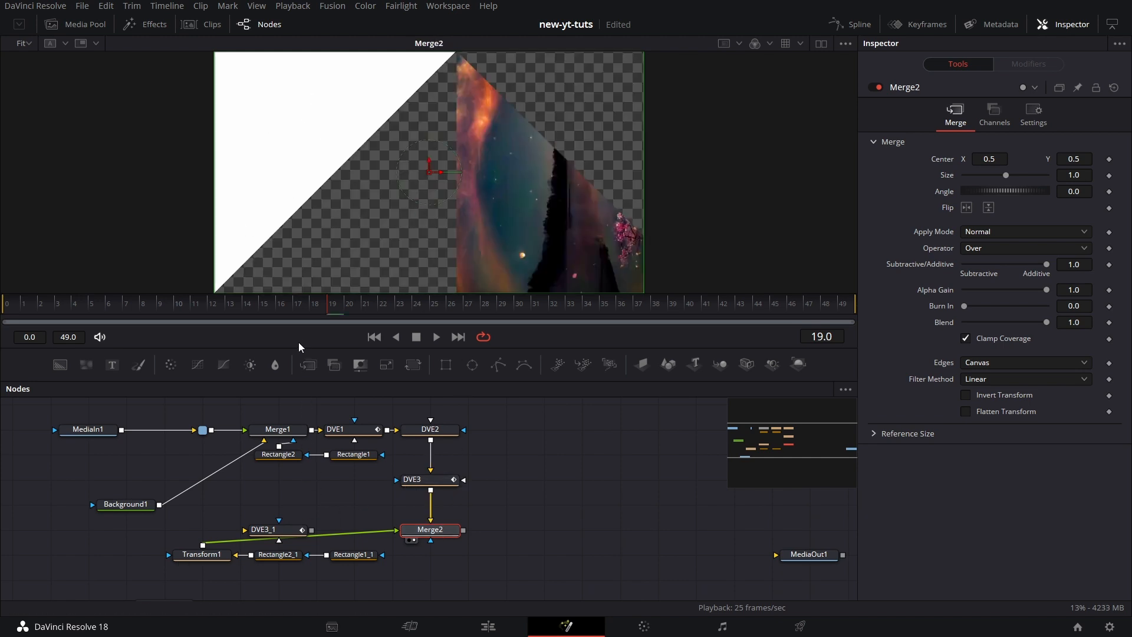
At frame 10, flip Transform1 horizontally and vertically and set its Center X to 0.063, covering the folded triangle.
click(176, 304)
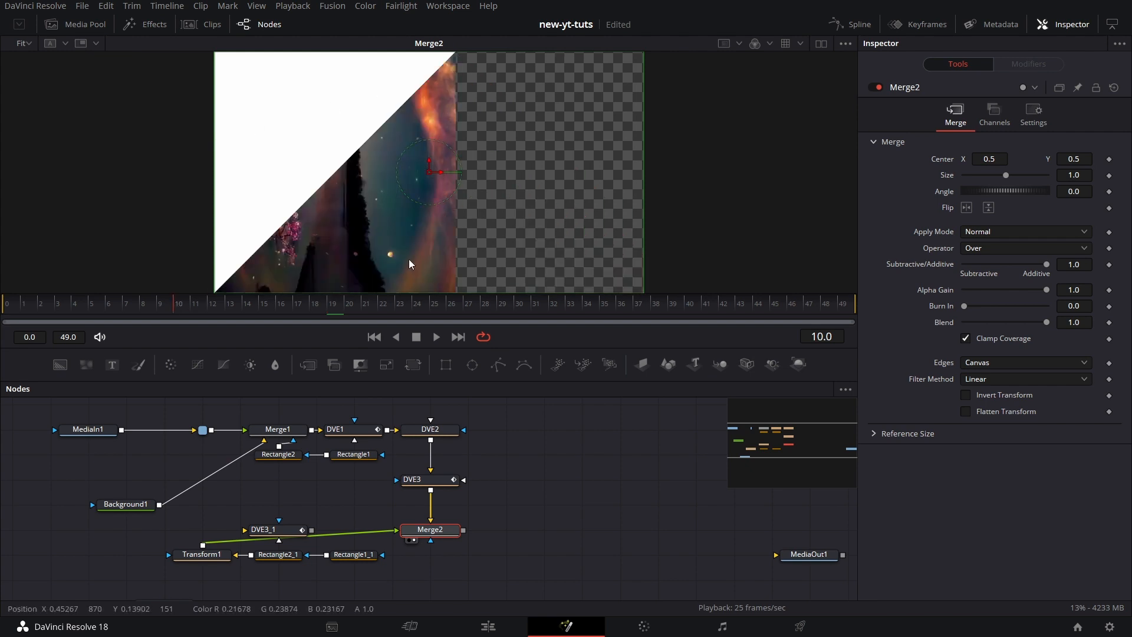
click(212, 556)
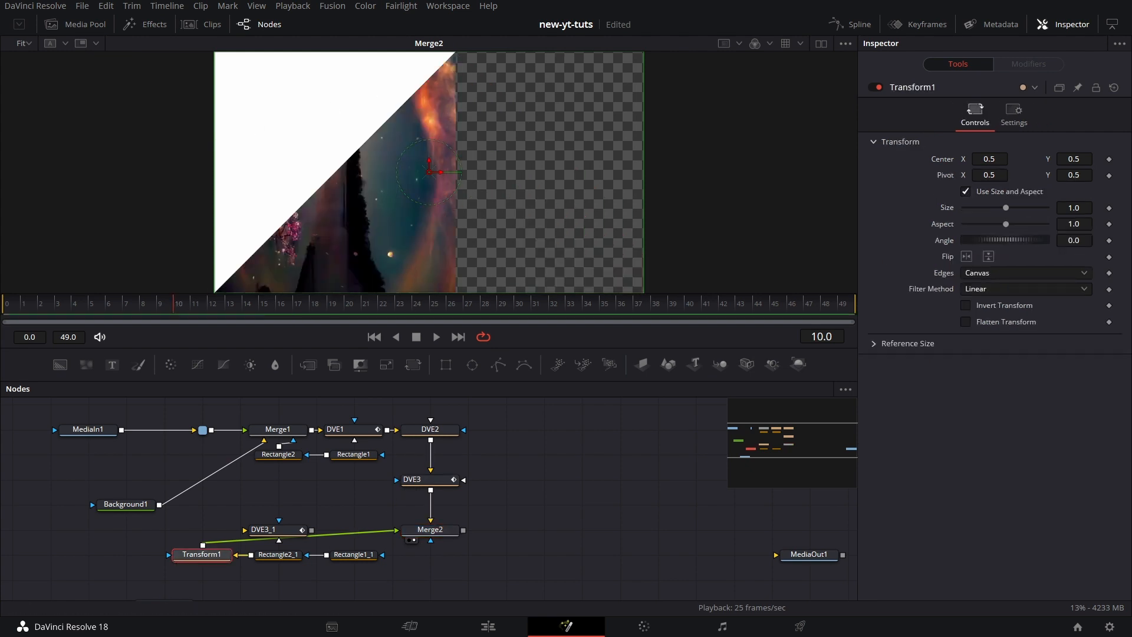
click(966, 257)
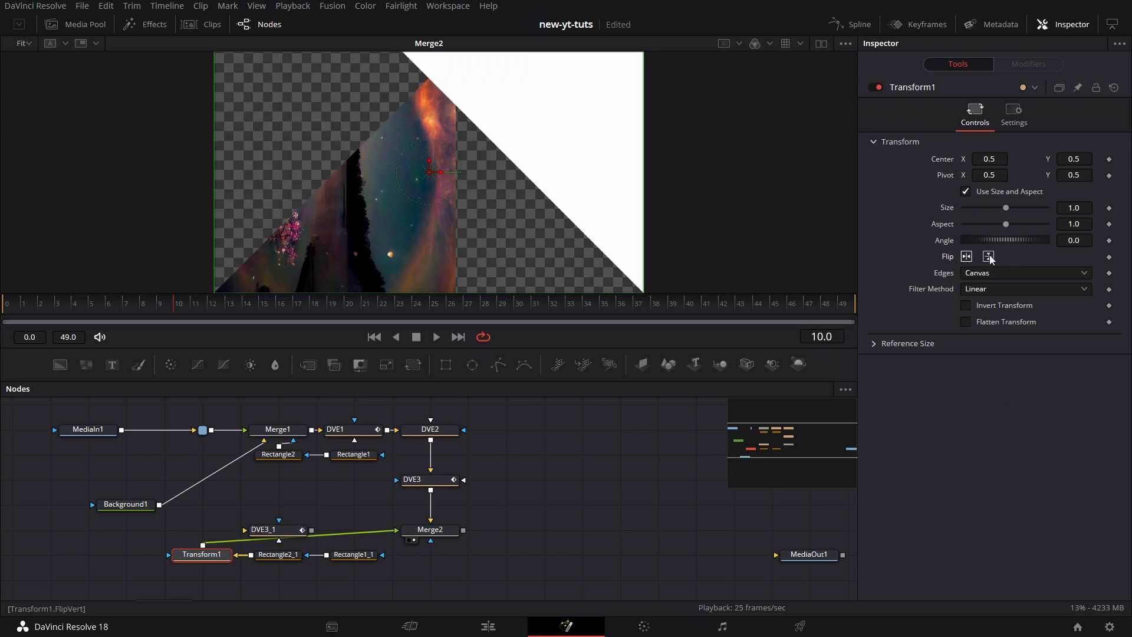
click(989, 257)
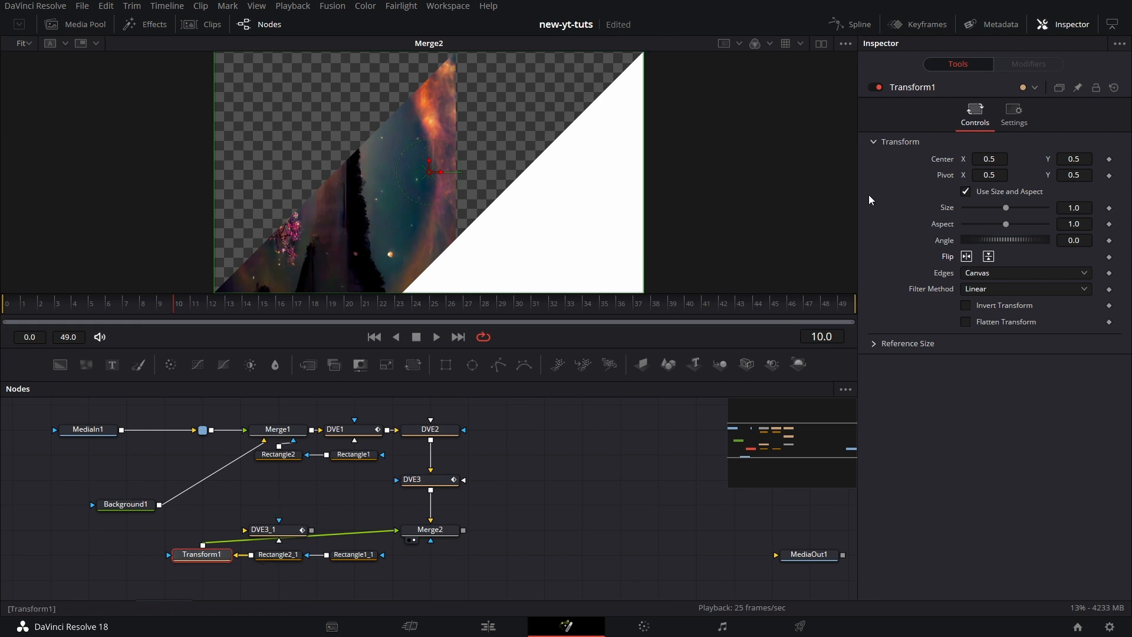
drag(992, 159, 871, 161)
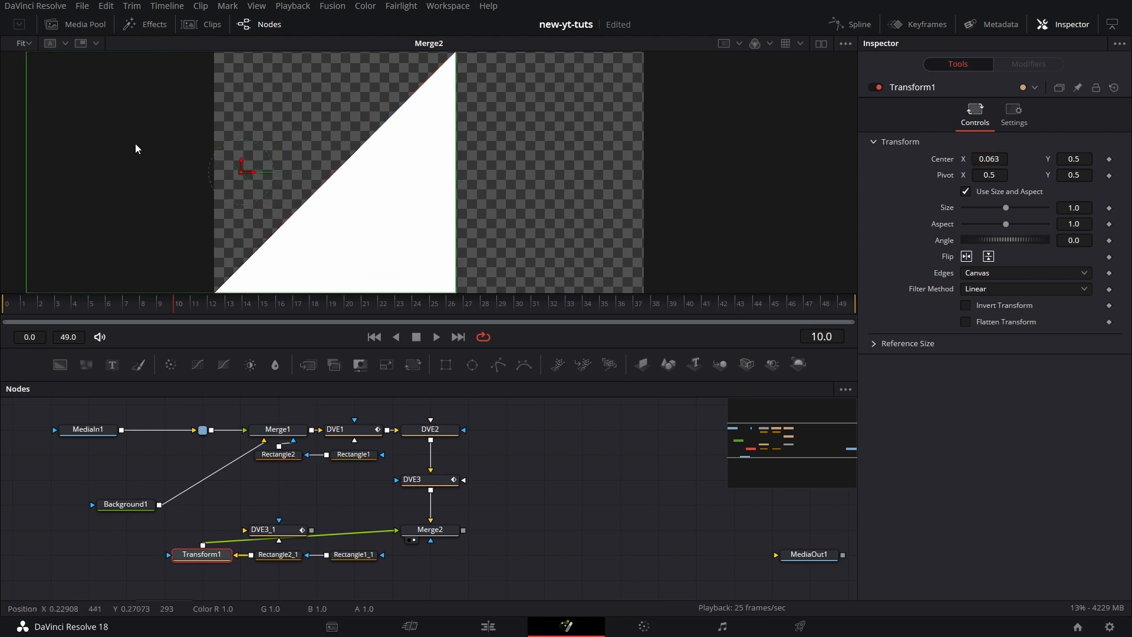
click(23, 43)
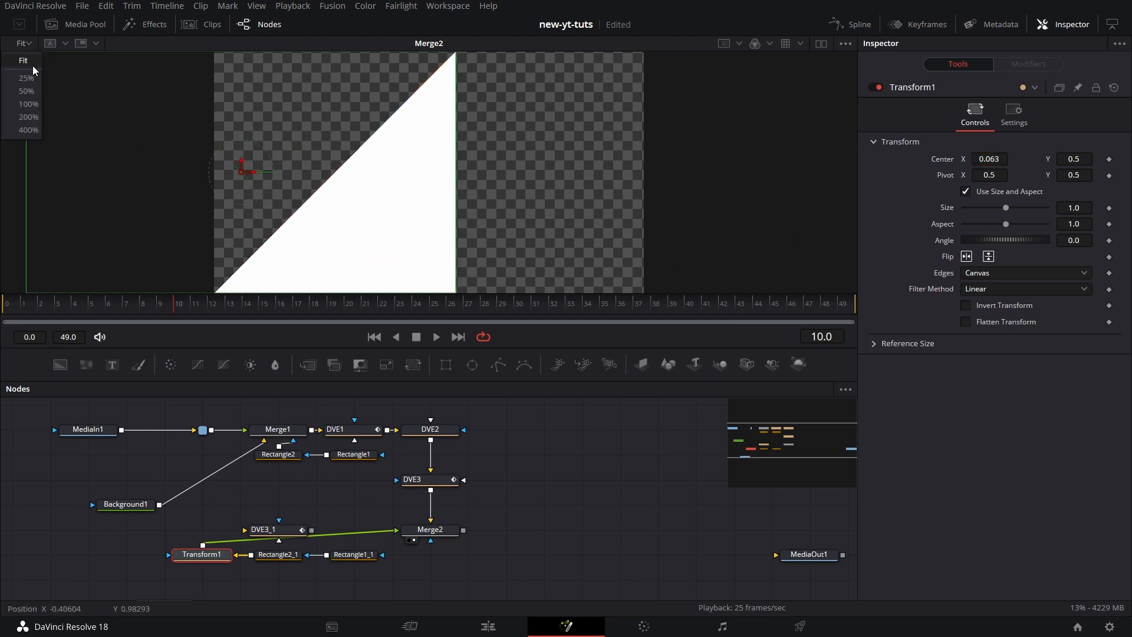
click(27, 103)
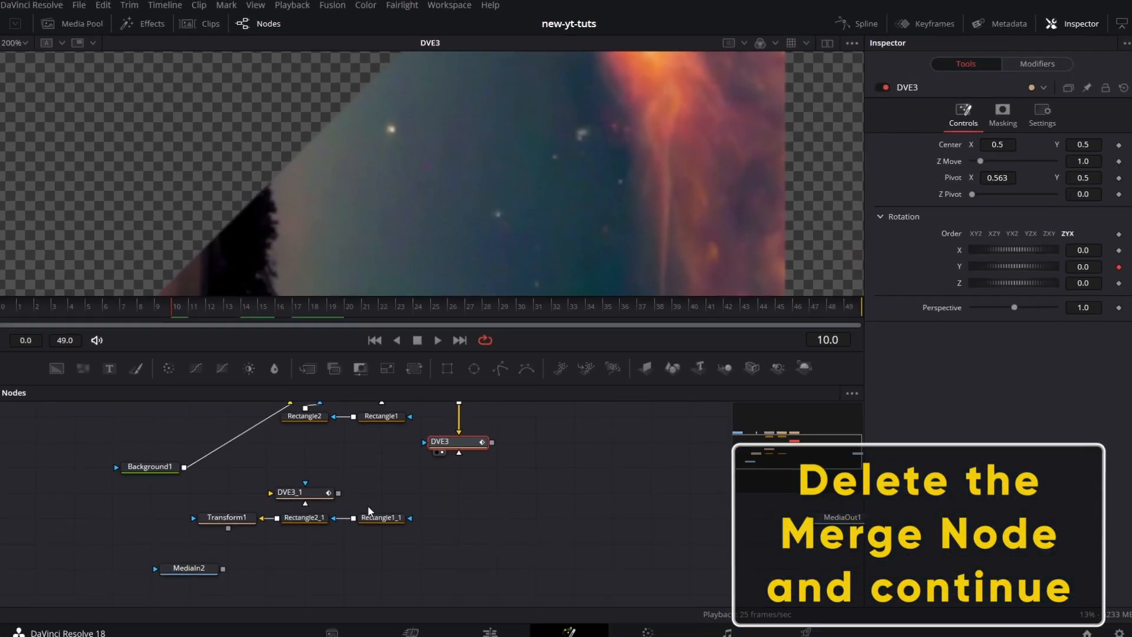
Add a Merge node above DVE3_1 and connect Background1 as its background and the MediaIn1 router as its foreground.
drag(417, 545, 421, 570)
drag(308, 365, 305, 522)
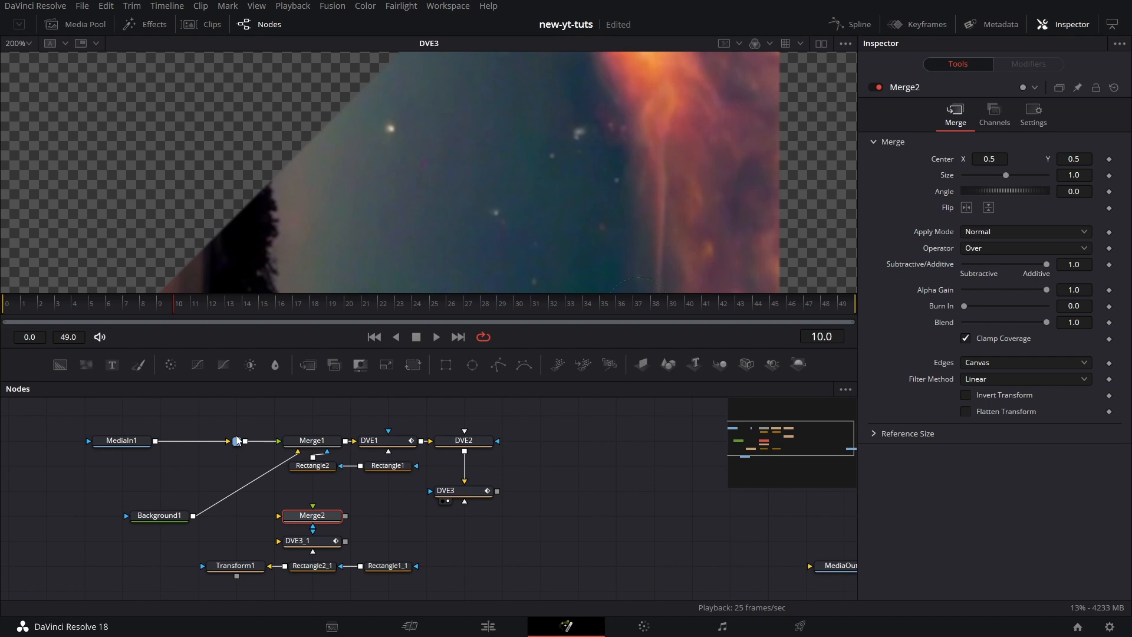
drag(237, 440, 309, 505)
drag(191, 518, 313, 510)
drag(315, 511, 313, 508)
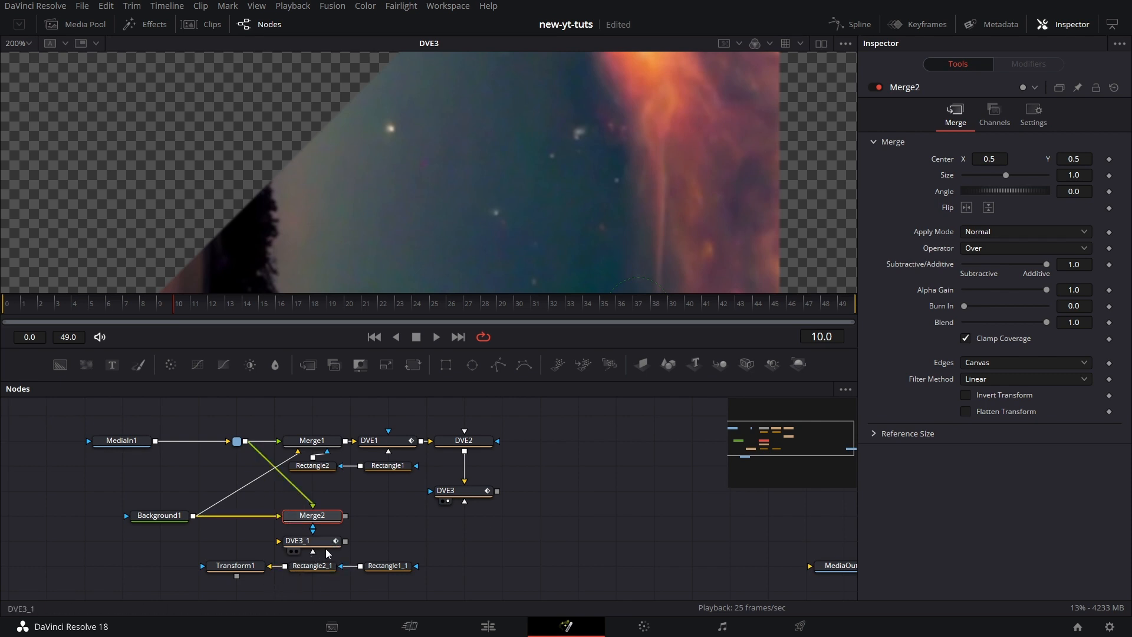
Connect Transform1 to Merge2's mask input, place DVE3_1 beside Merge2 and feed Merge2's output into it.
drag(319, 545, 547, 545)
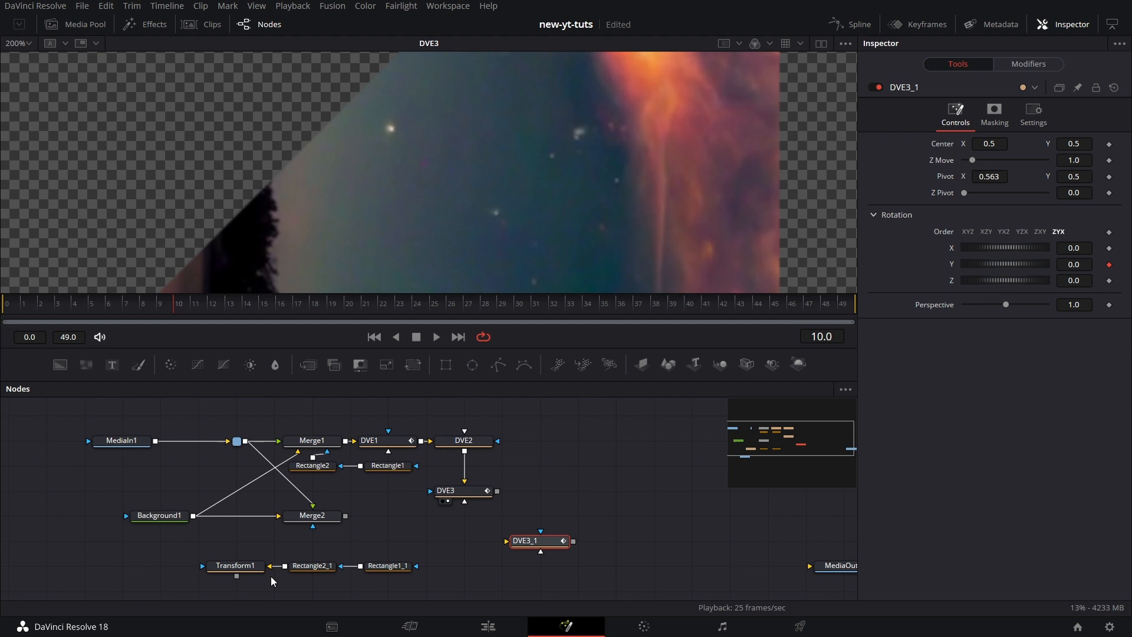
drag(236, 576, 313, 526)
drag(230, 567, 307, 542)
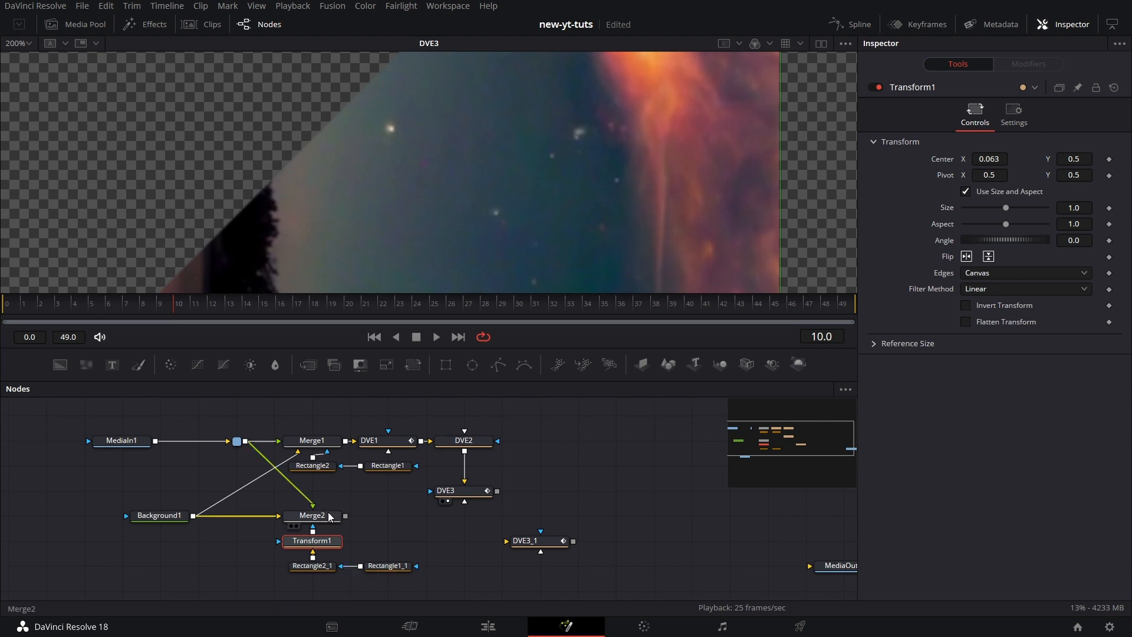
drag(543, 540, 480, 476)
drag(345, 515, 402, 518)
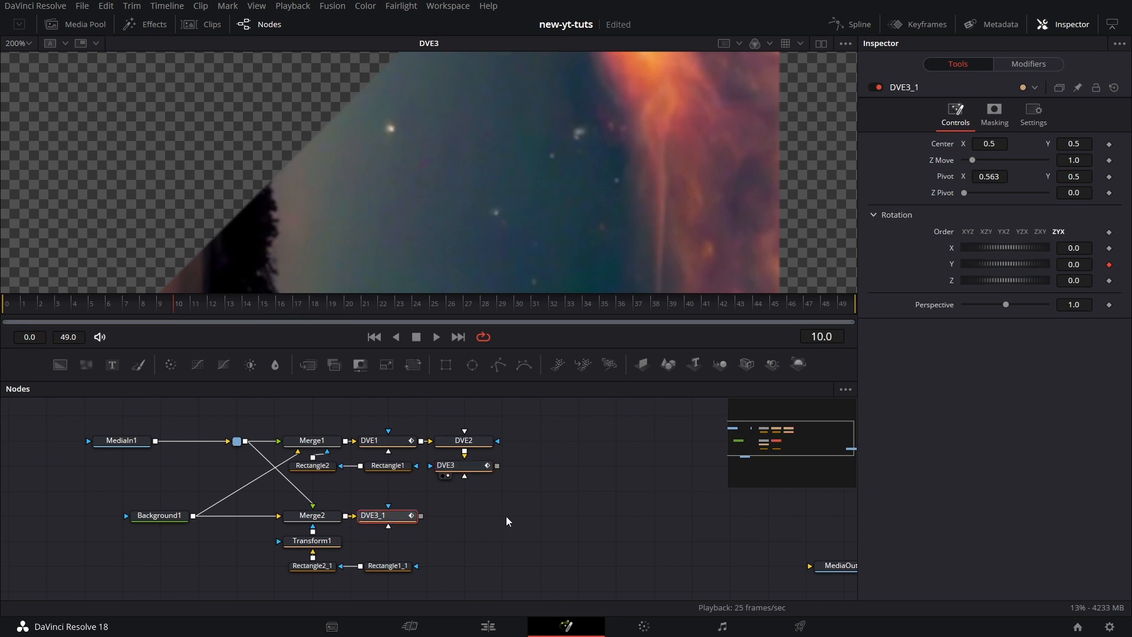
Add a Merge node after DVE3_1, connect DVE3 as its foreground and display the merge in the viewer.
drag(305, 366, 433, 519)
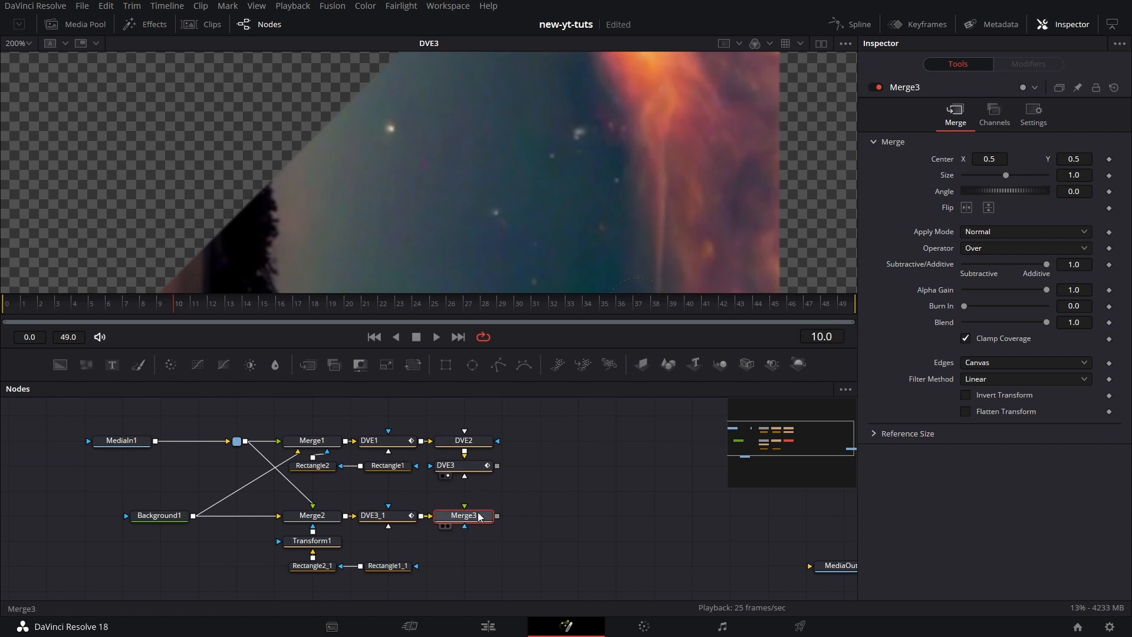
drag(497, 465, 462, 520)
key(1)
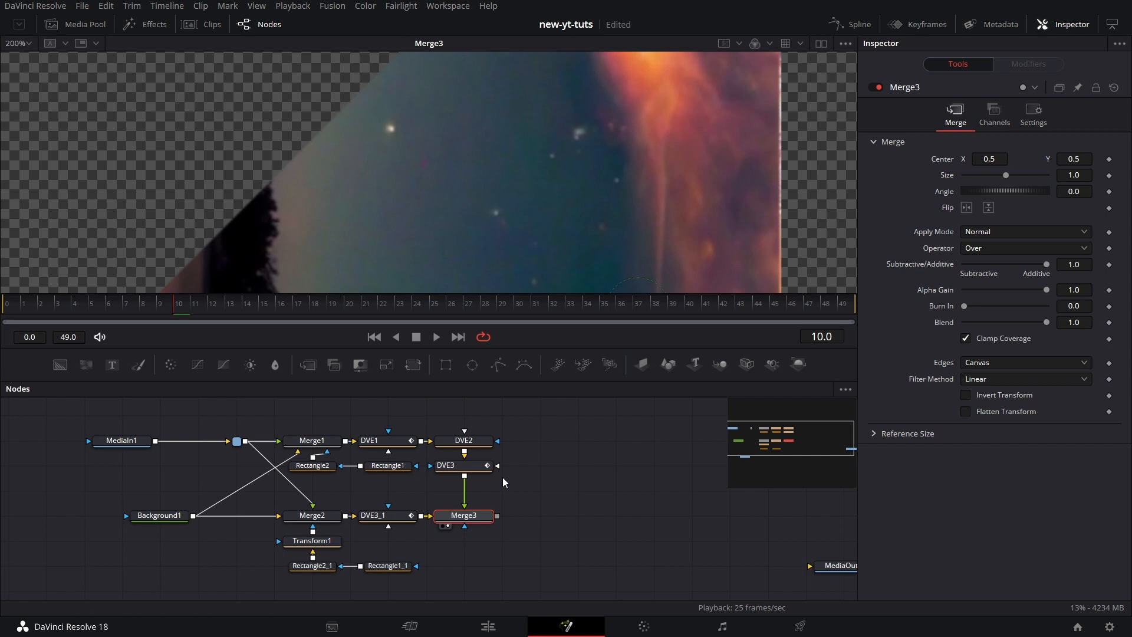
Set Transform1's Center X to 0.062, inspect the triangle's edges in Merge3 and fit the frame in the viewer.
click(323, 548)
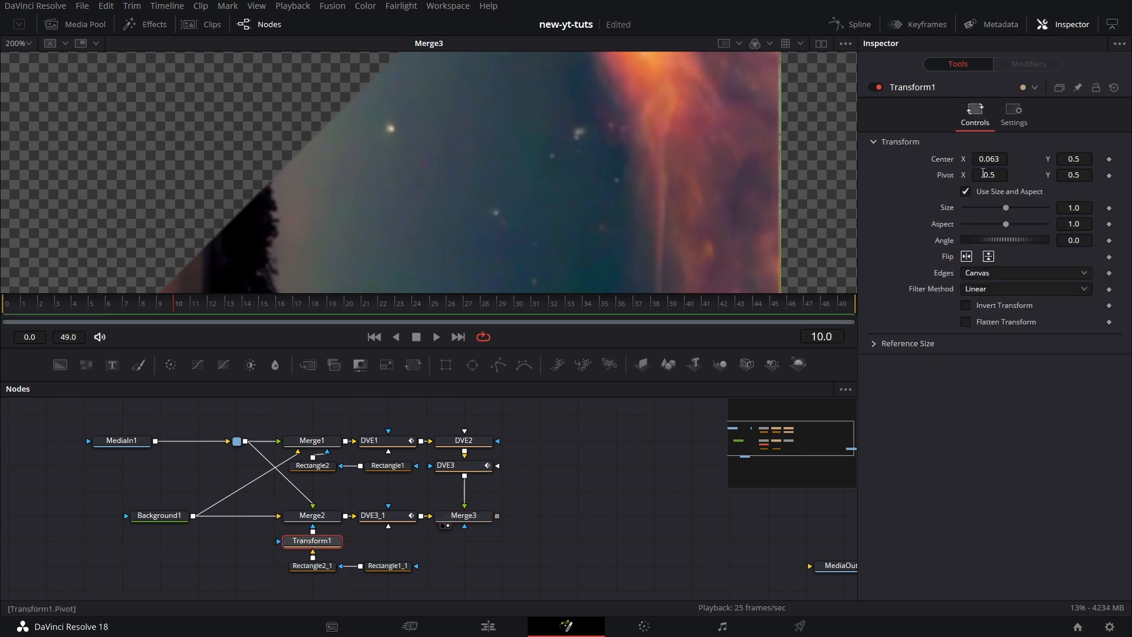
drag(991, 159, 989, 159)
drag(529, 249, 843, 87)
drag(734, 200, 671, 222)
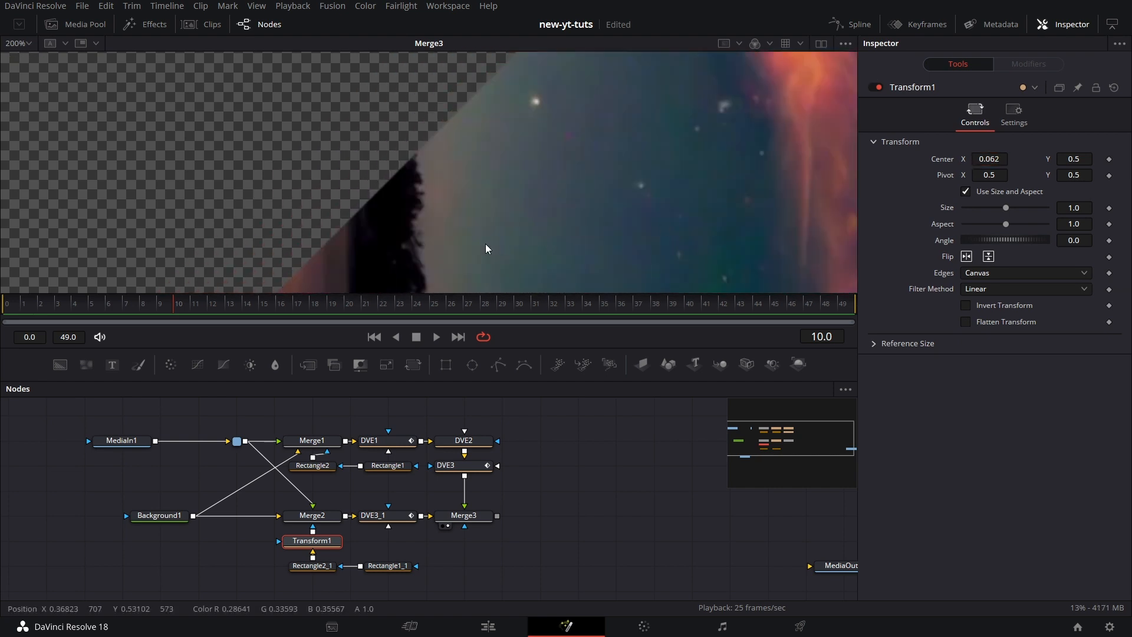
drag(480, 246, 309, 236)
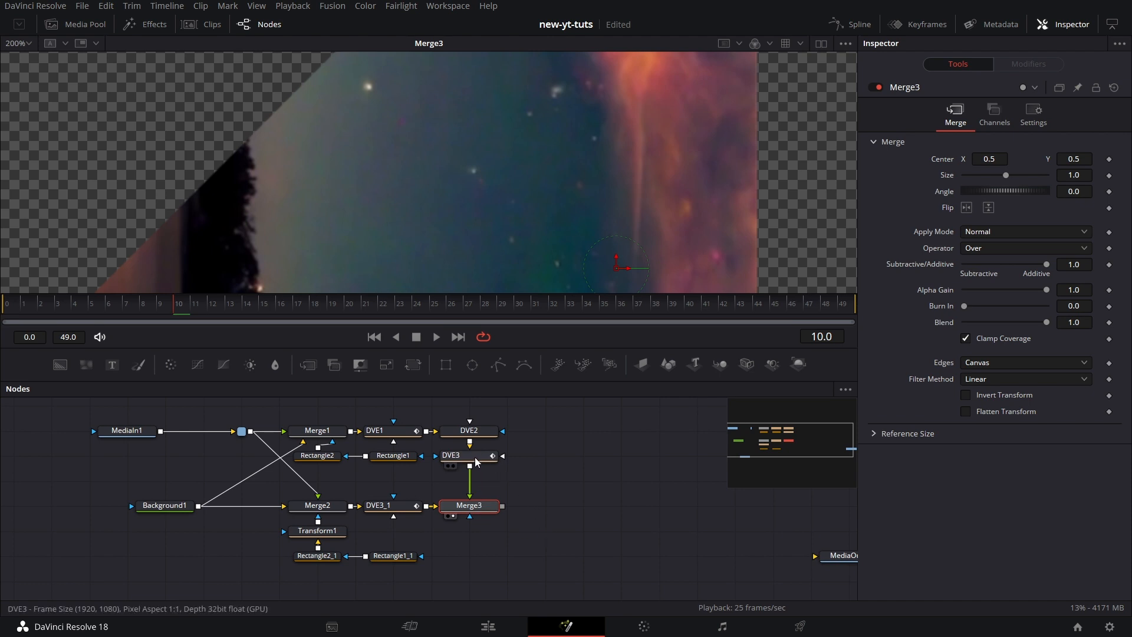
drag(512, 511, 499, 508)
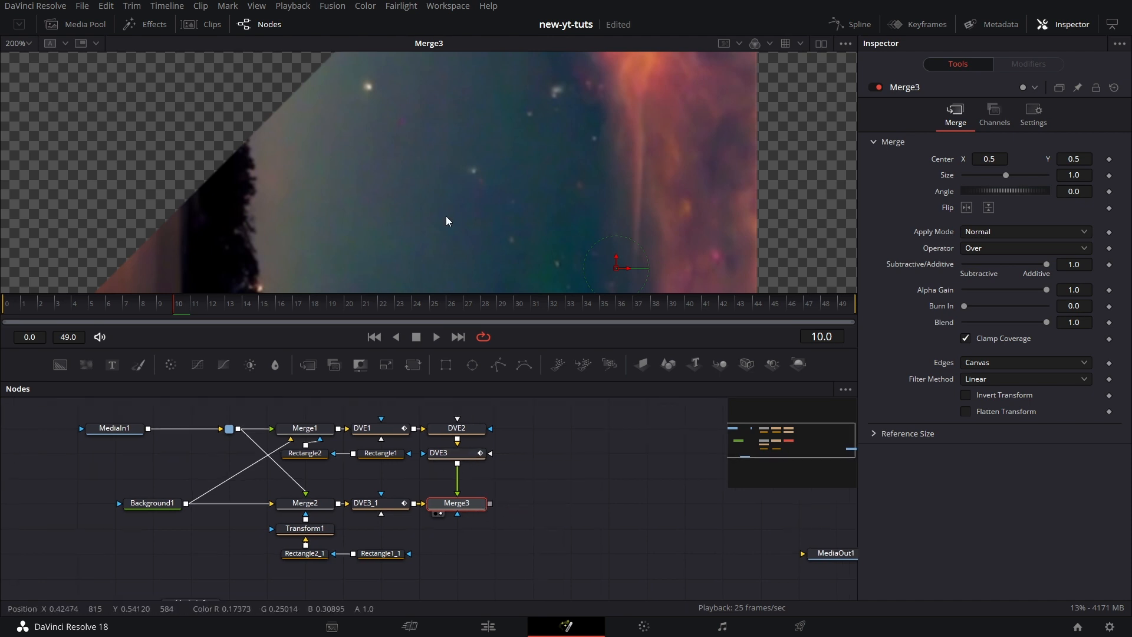
click(24, 42)
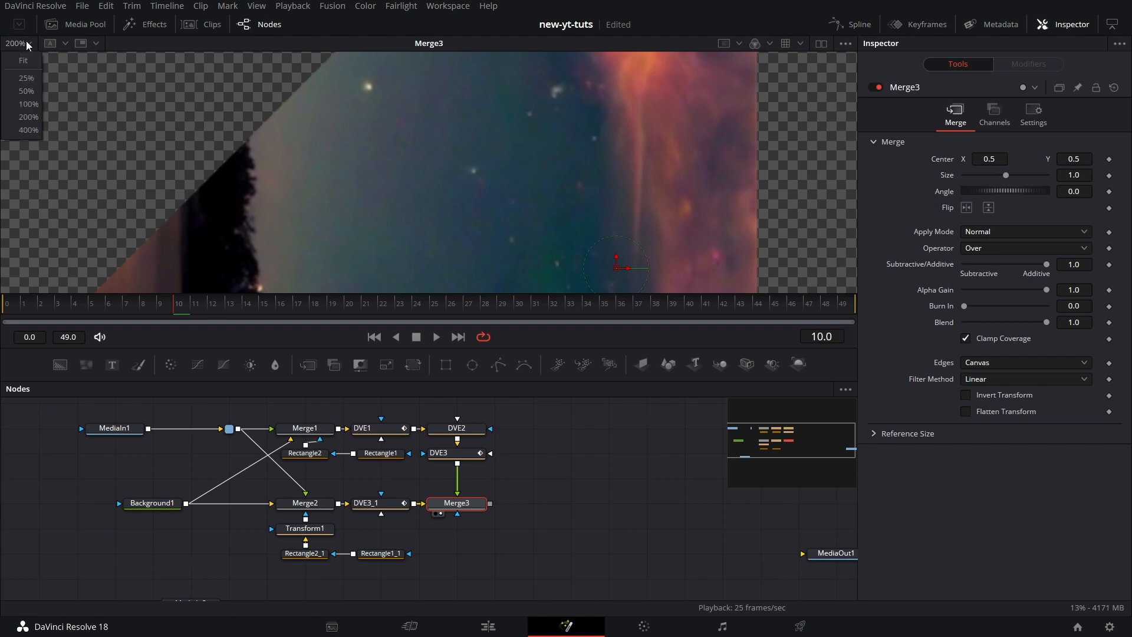
click(33, 71)
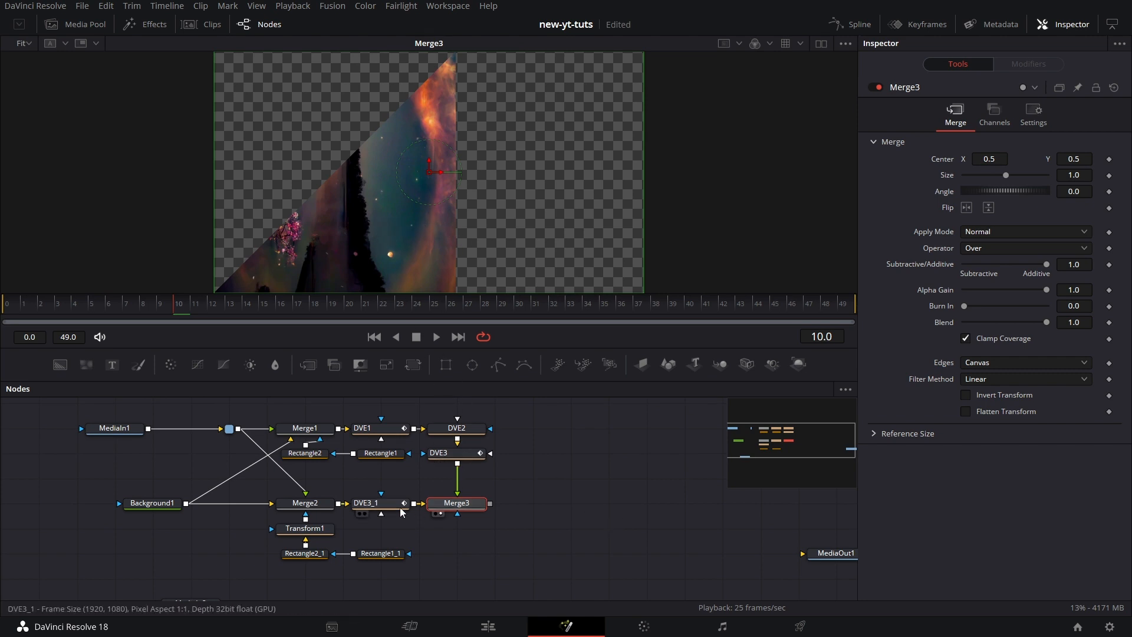
Apply an Anim Curves modifier to Merge3's Blend and open the modifier's settings.
mouse_move(394, 510)
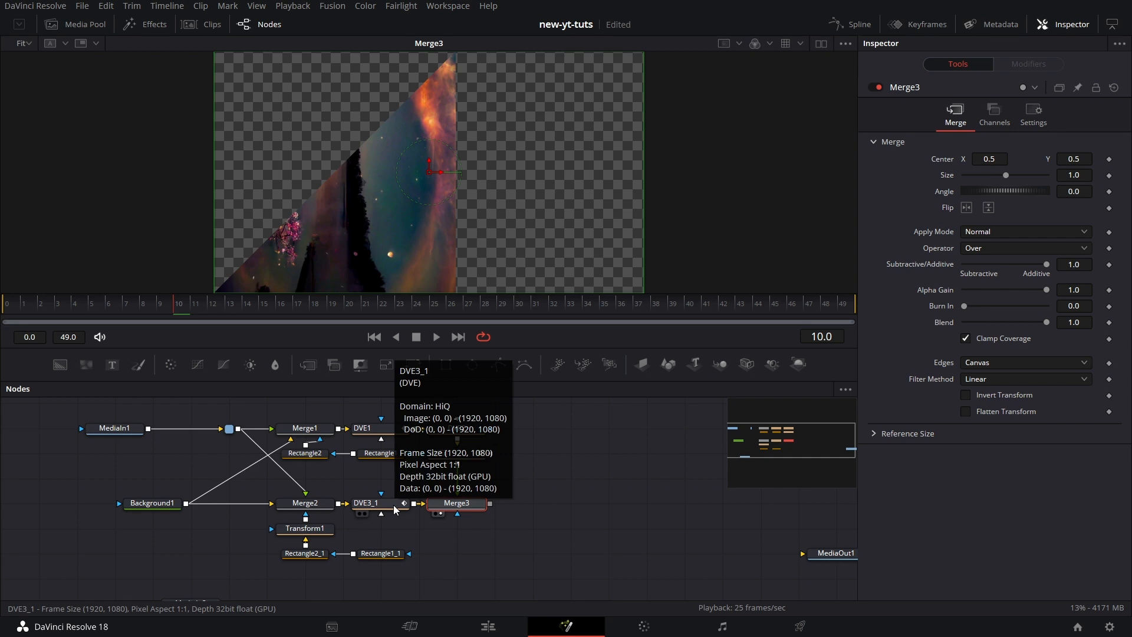
drag(394, 510, 383, 497)
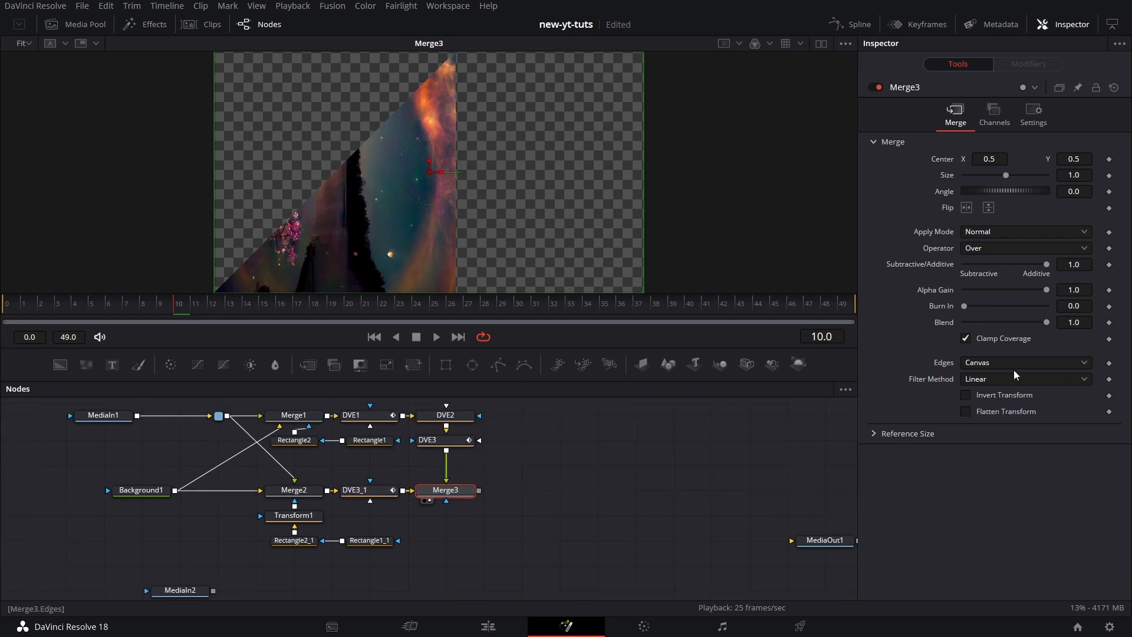
right_click(947, 323)
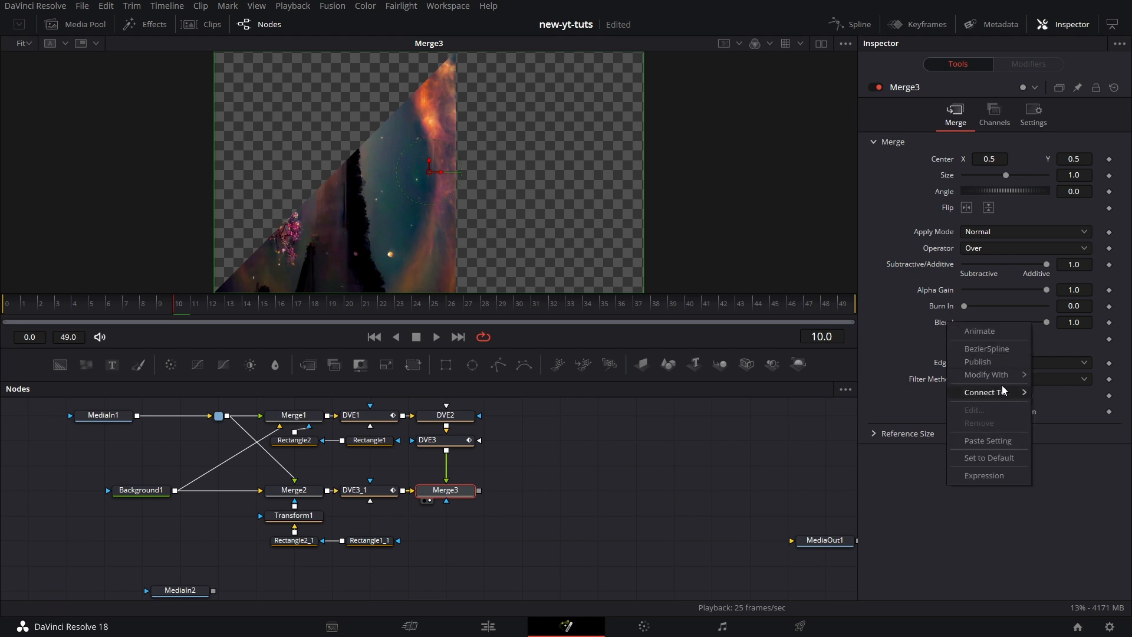
mouse_move(1003, 376)
click(869, 365)
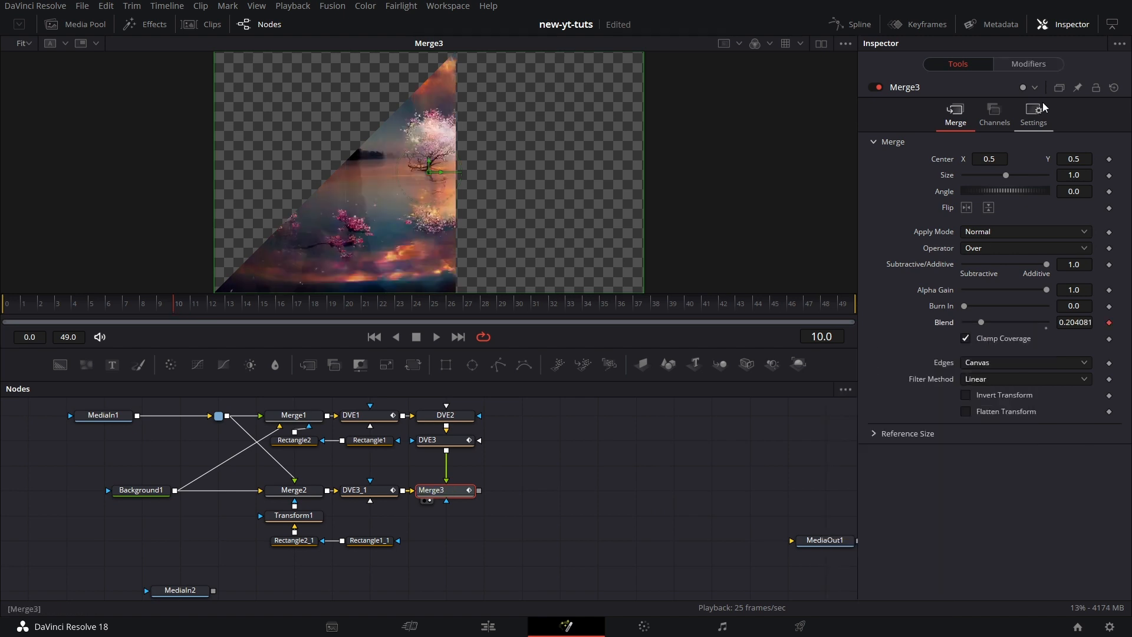
click(1043, 65)
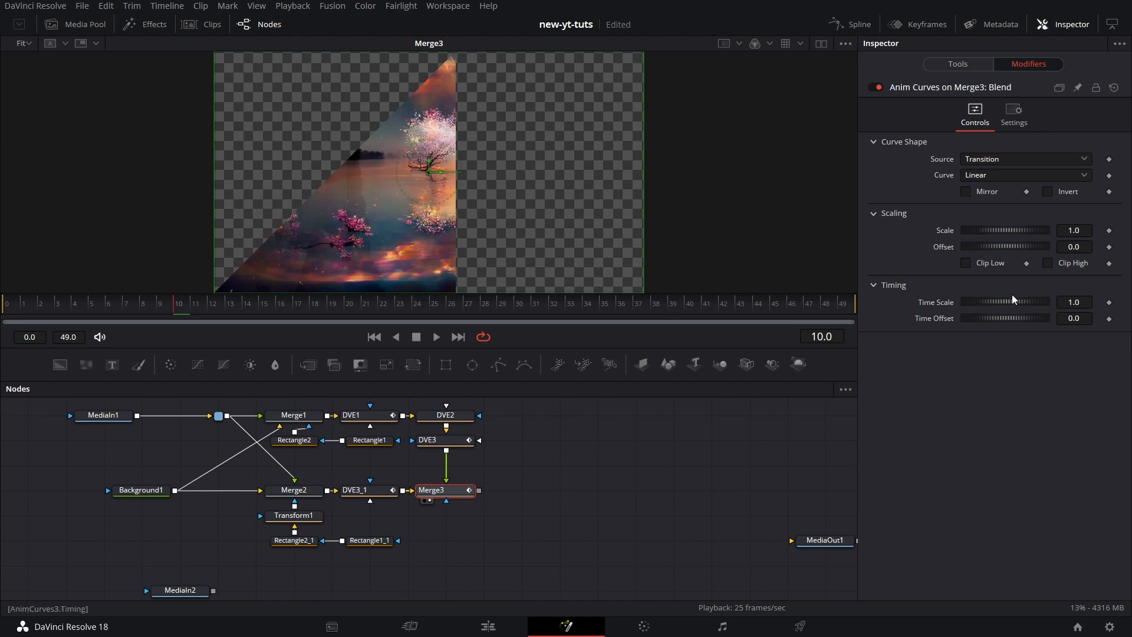
Set the Blend animation's Offset to 1.0 and Scale to -1.0.
click(1085, 247)
text(1)
click(1088, 232)
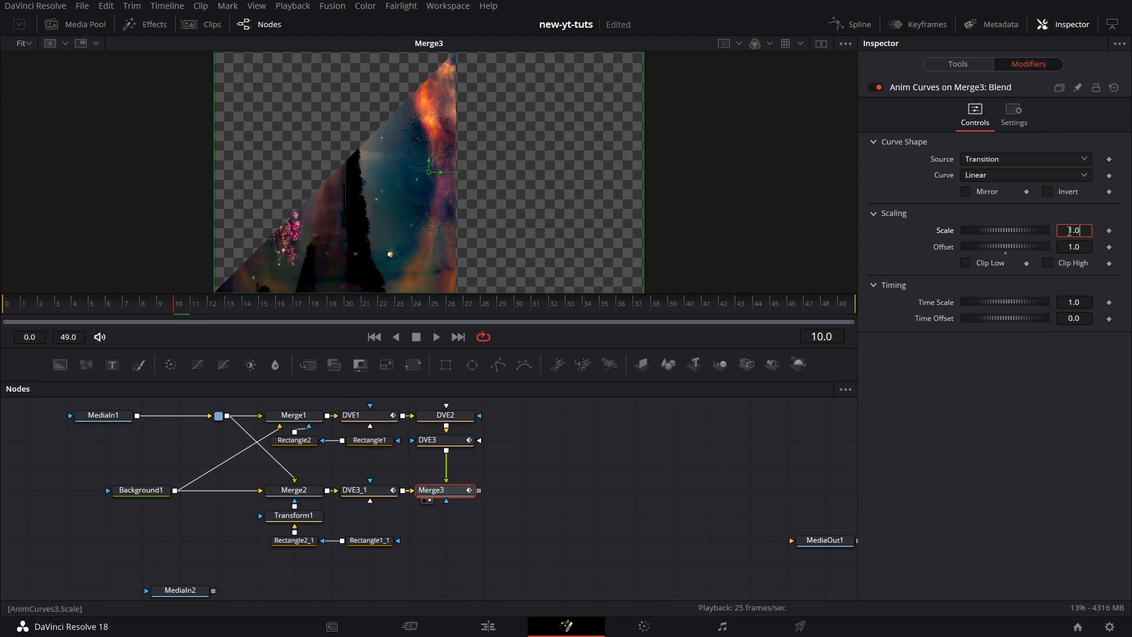
text(-)
key(Return)
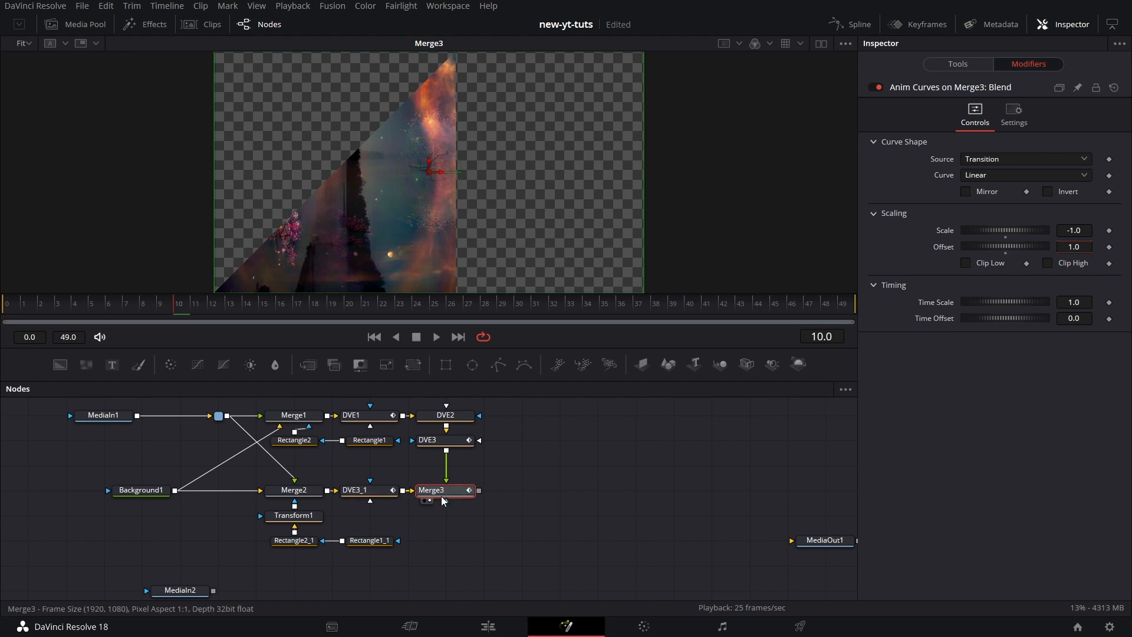
Change the Blend animation to a Custom curve and shape its points into a steep step before the middle.
click(1003, 175)
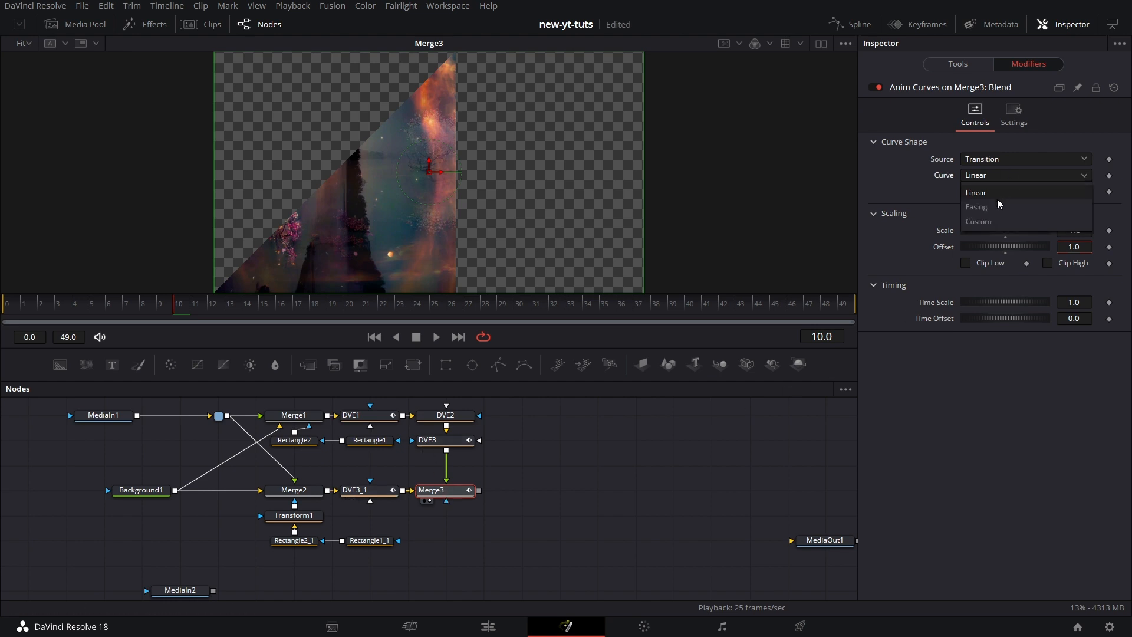
click(999, 218)
drag(1010, 246, 1005, 282)
drag(1057, 220, 1011, 194)
Make the curve's jump vertical by setting the lower point's In to 0.3 and the upper point to In 0.3, Out 1.0.
click(1005, 281)
double_click(1012, 291)
text(0.)
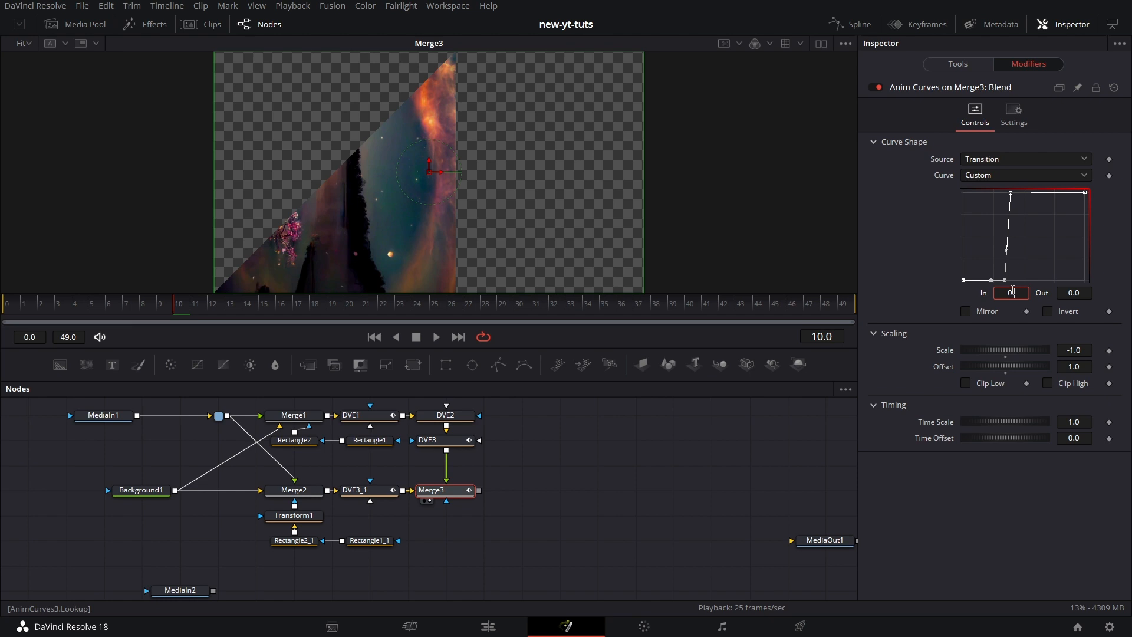
text(3)
key(Return)
click(1010, 192)
double_click(1021, 293)
text(0.3)
key(Tab)
text(1)
key(Tab)
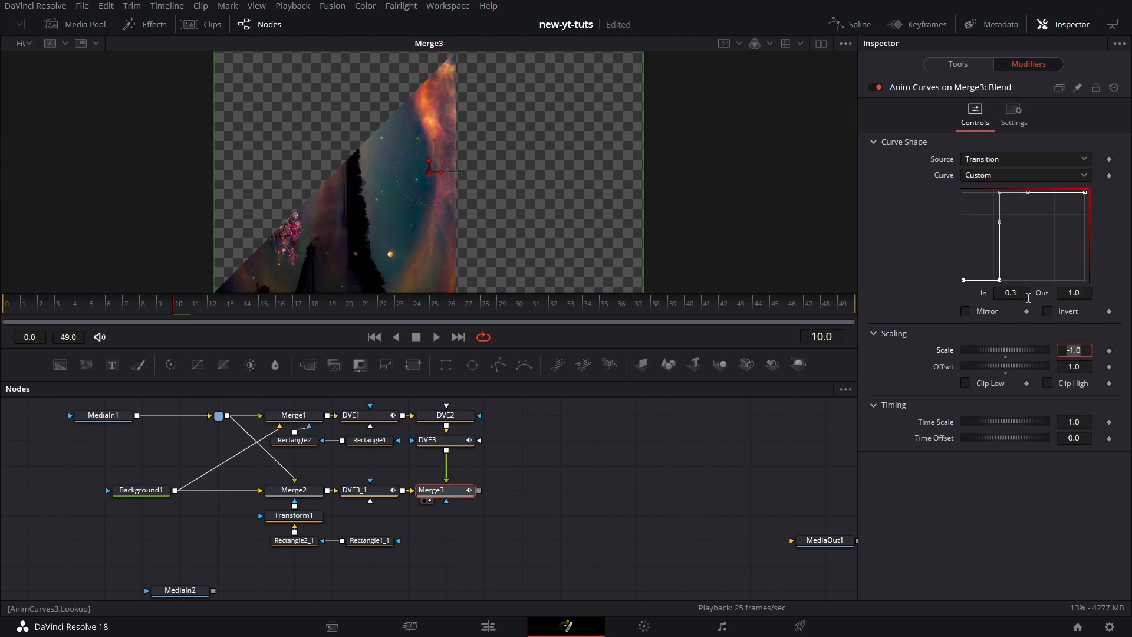
click(999, 280)
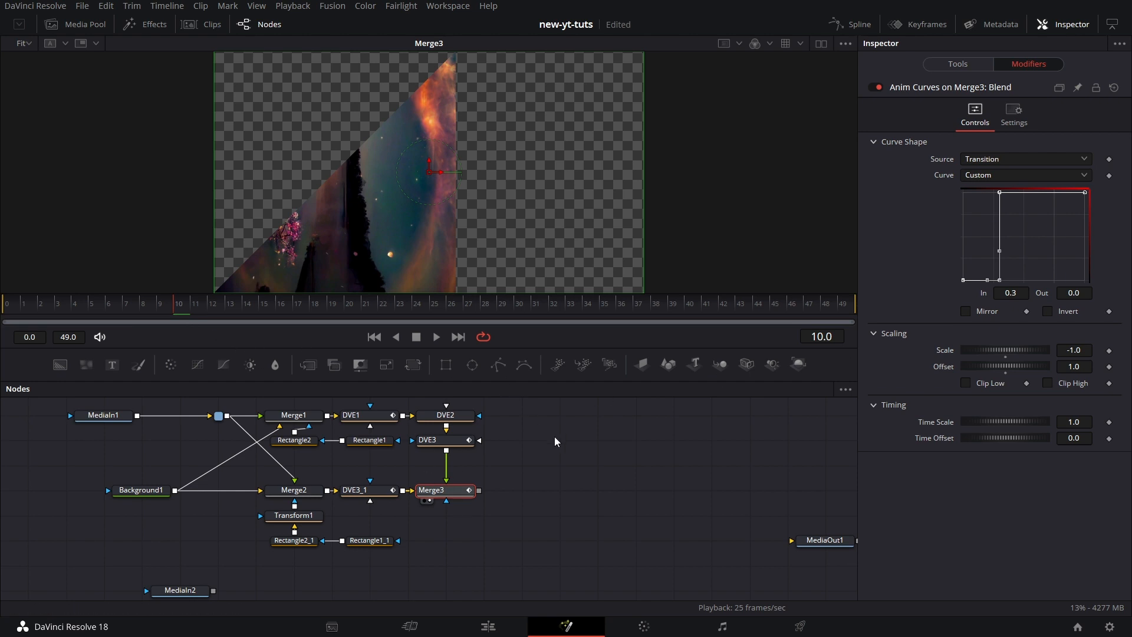
Step forward frame by frame to frame 12 to check the merged fold.
key(Right)
key(Right)
key(Right)
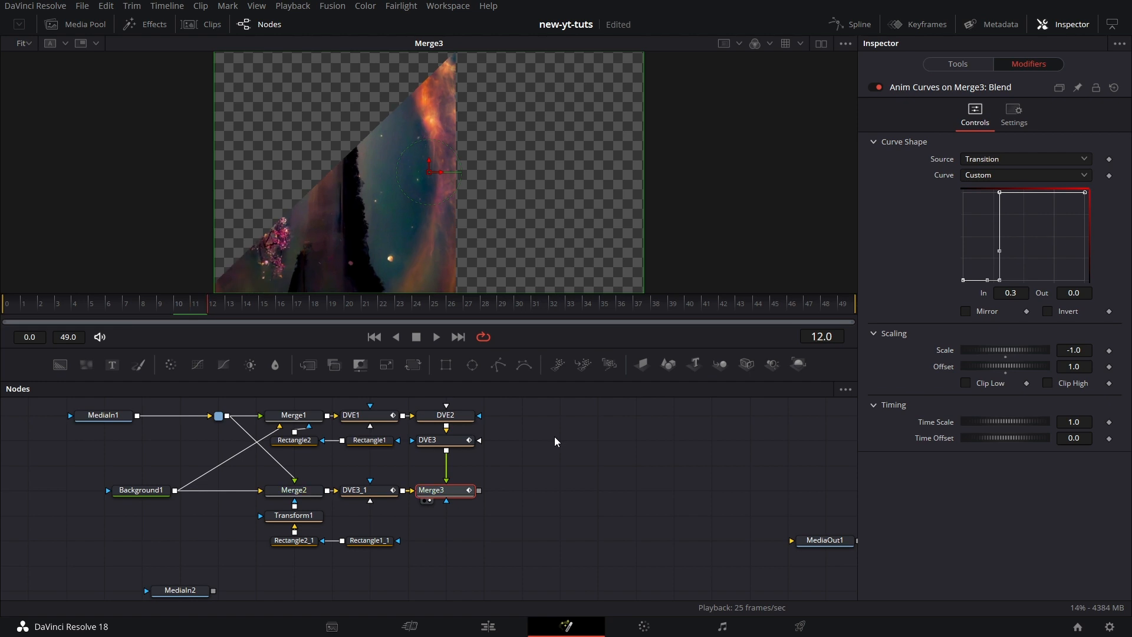
Continue frame by frame to frame 19 to check the fold after the blend jump.
key(Right)
key(Right)
key(Right)
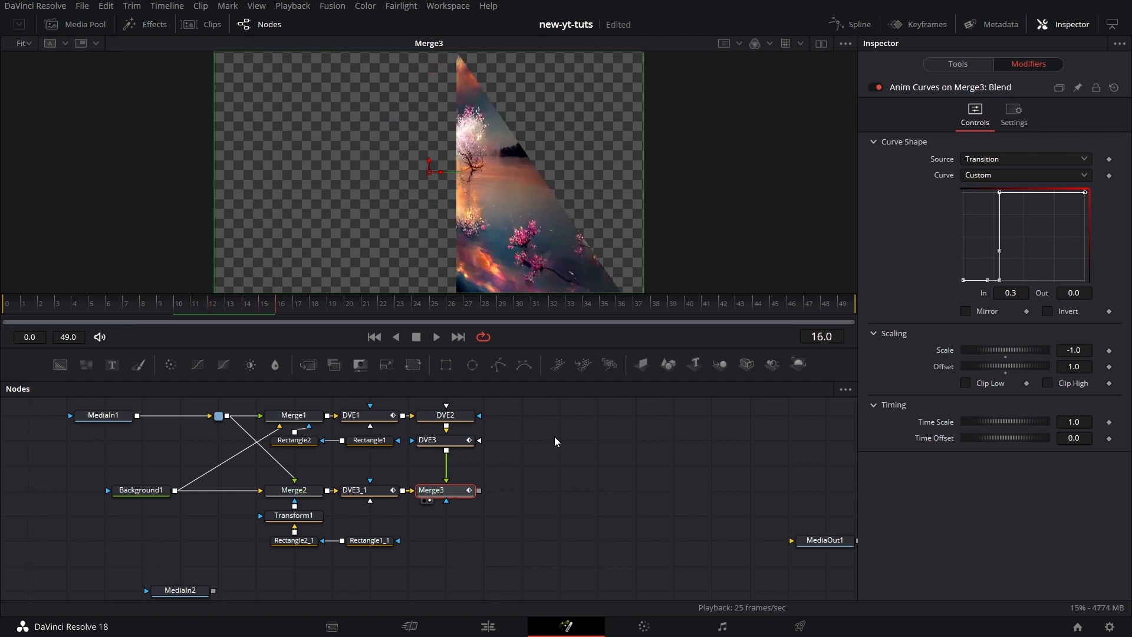
key(Right)
key(Right)
key(Right)
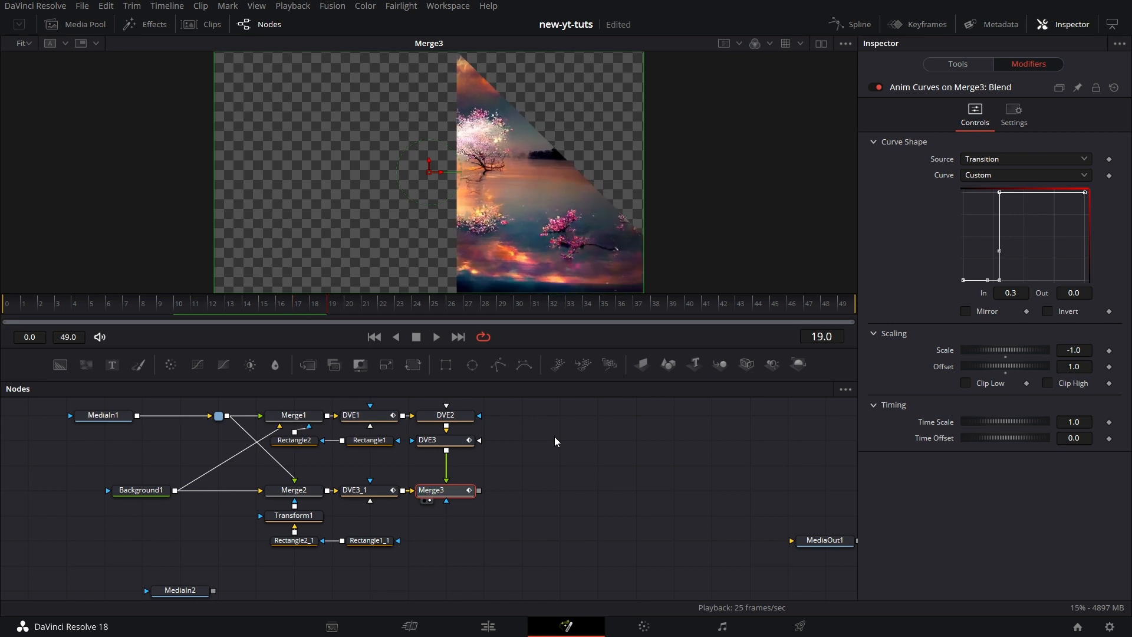
Return to frame 0 and review the merged fold frame by frame up to frame 18.
click(8, 305)
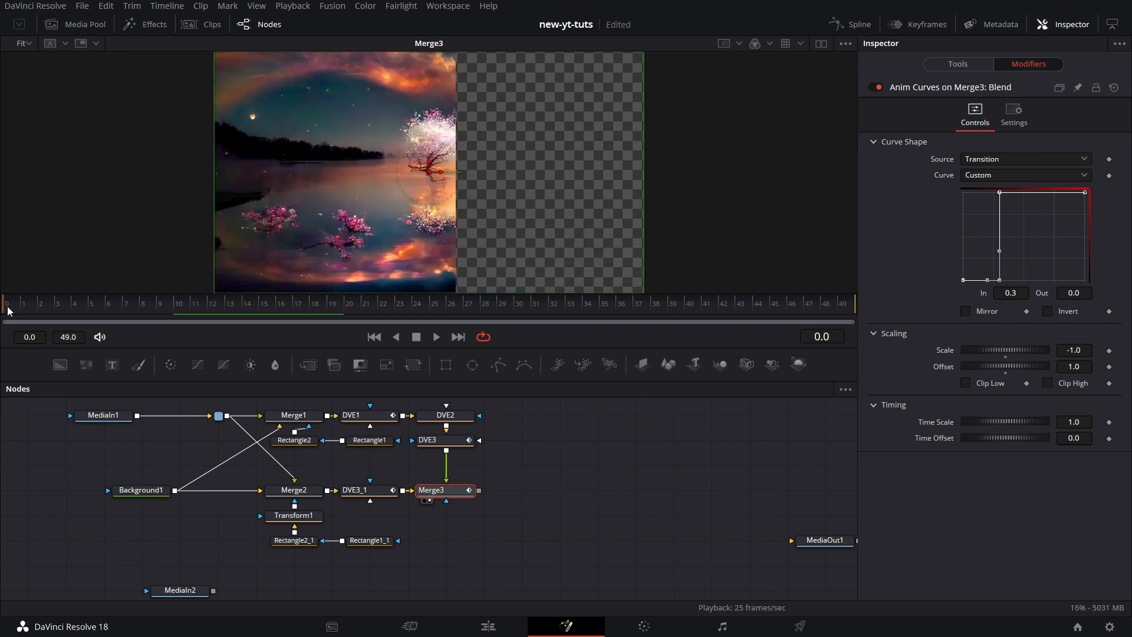
key(Right)
key(Right)
key(Right)
key(Right)
key(Right)
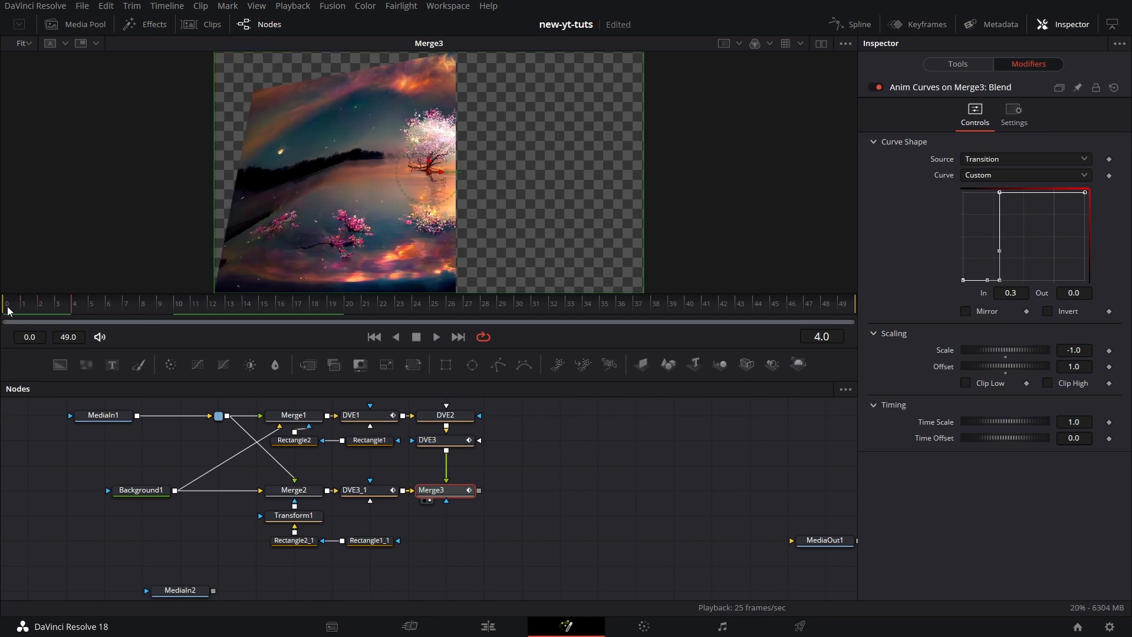
key(Right)
key(Right)
key(Right)
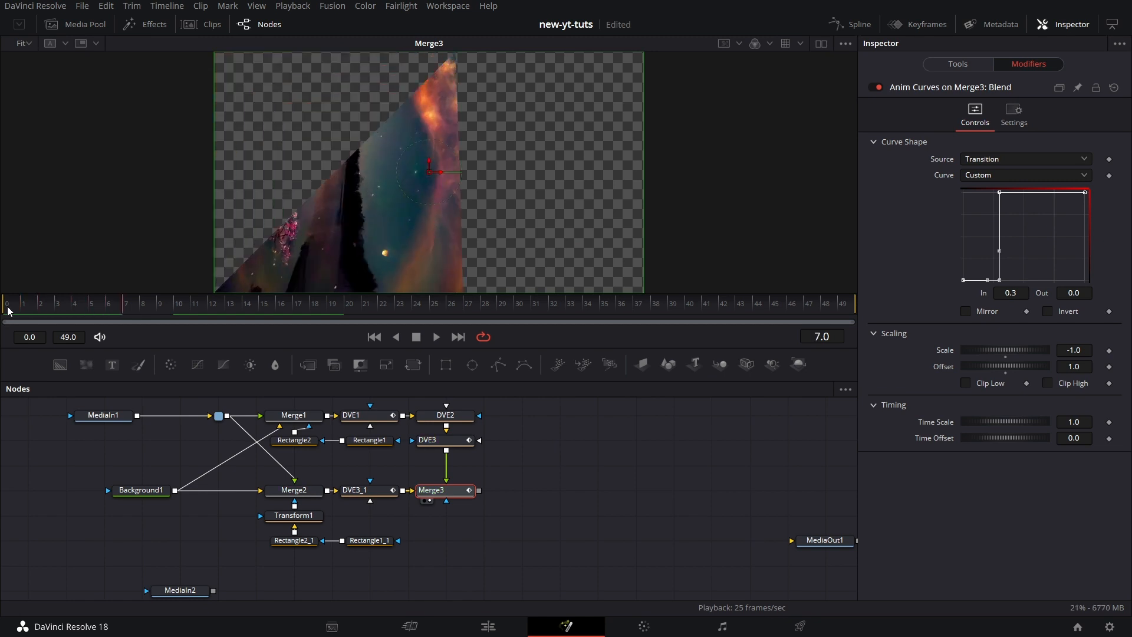
key(Right)
key(Right)
key(Right)
key(Right)
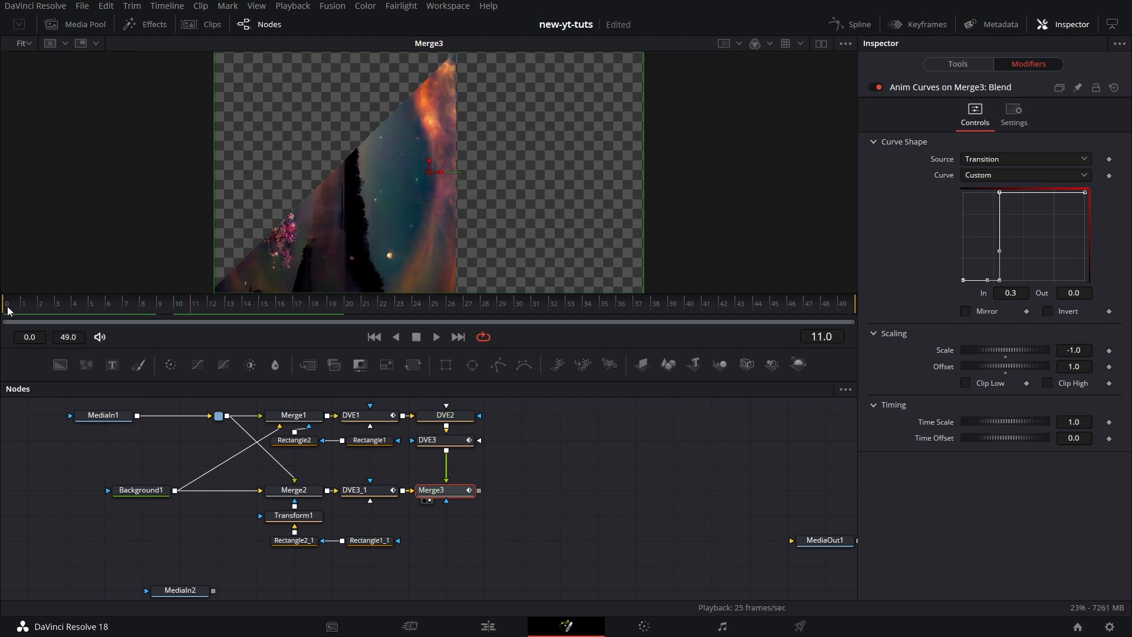
key(Right)
key(Right)
key(Right)
key(Right)
key(Right)
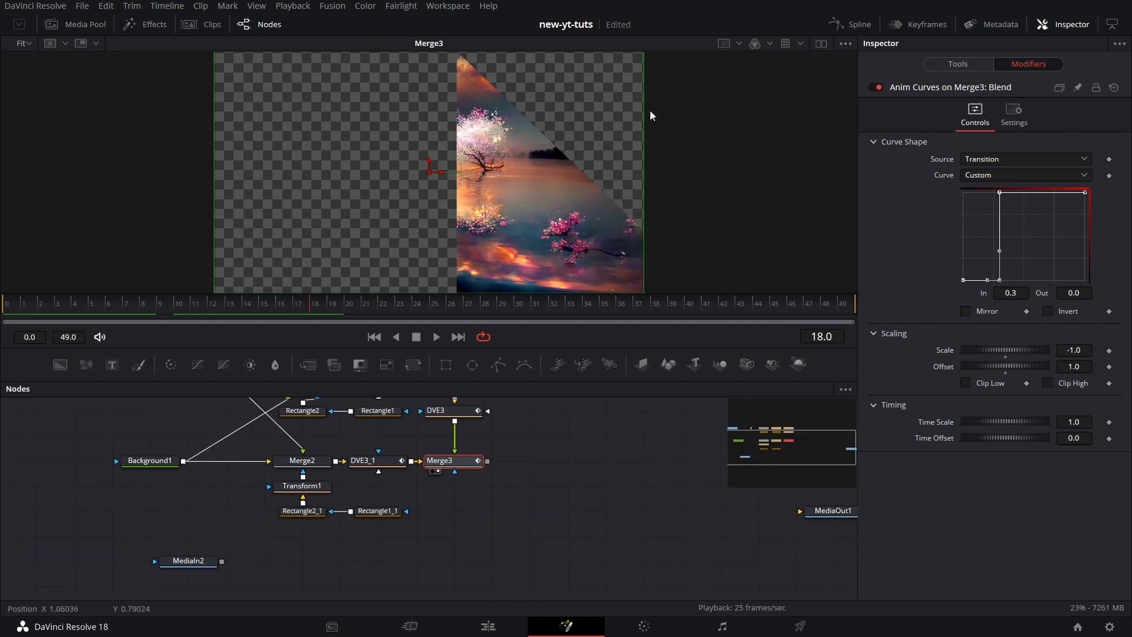
Add two DVE nodes in series after Merge3.
scroll(448, 533, down, 1)
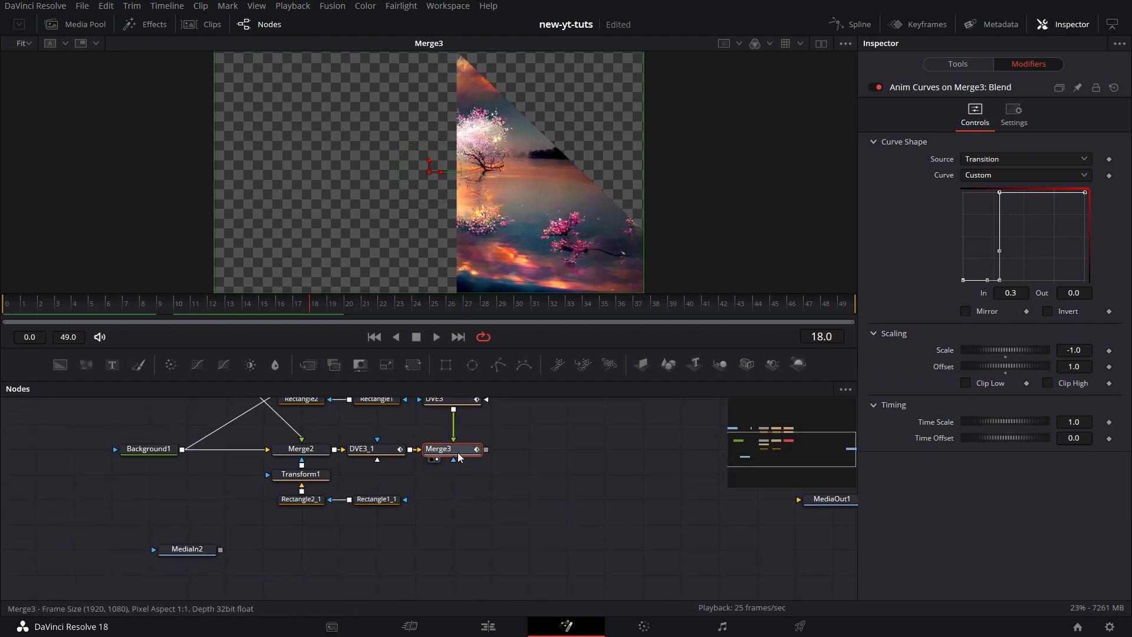
key(shift+space)
text(dve)
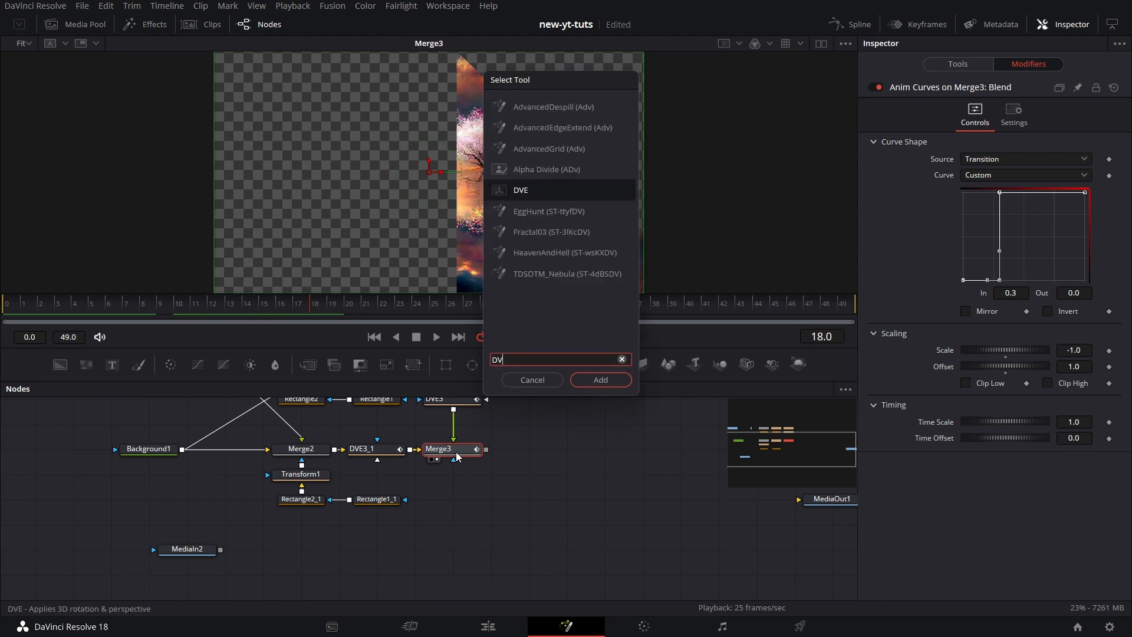
key(Return)
key(shift+space)
text(dve)
key(Return)
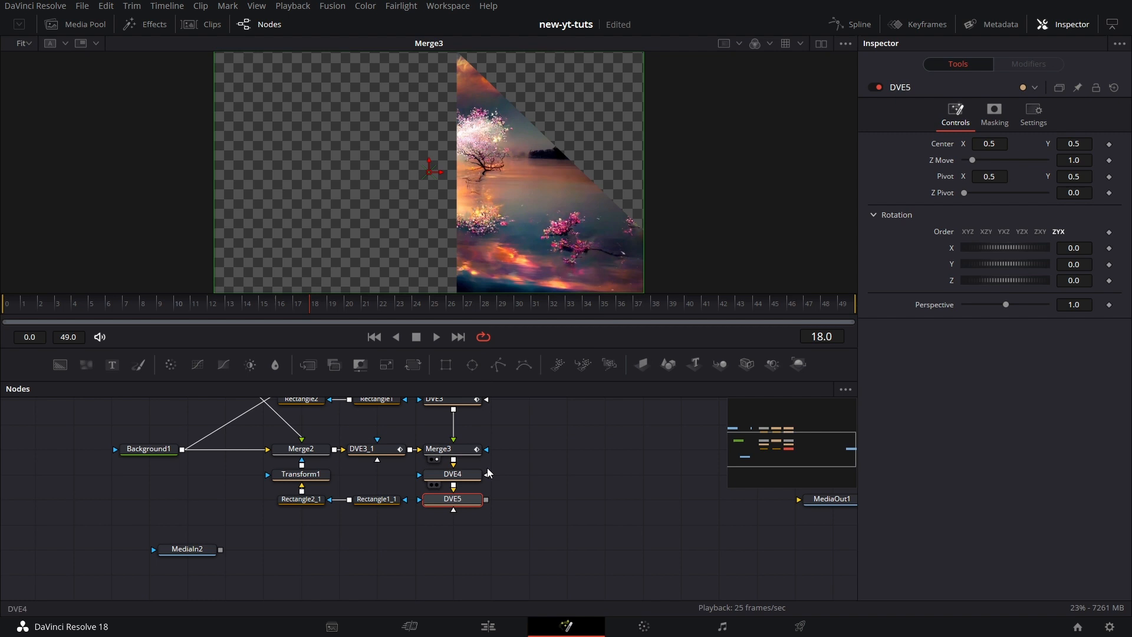
View DVE4 at 100% and set its Pivot X to 0.858 so the pivot sits on the diagonal edge.
click(474, 480)
key(2)
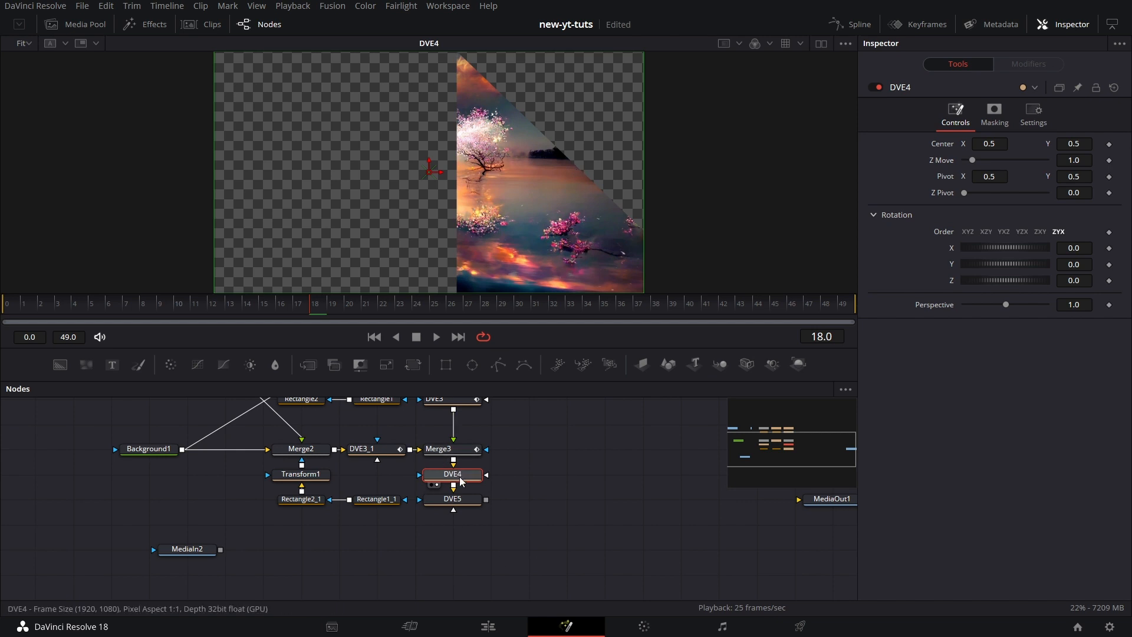
click(27, 43)
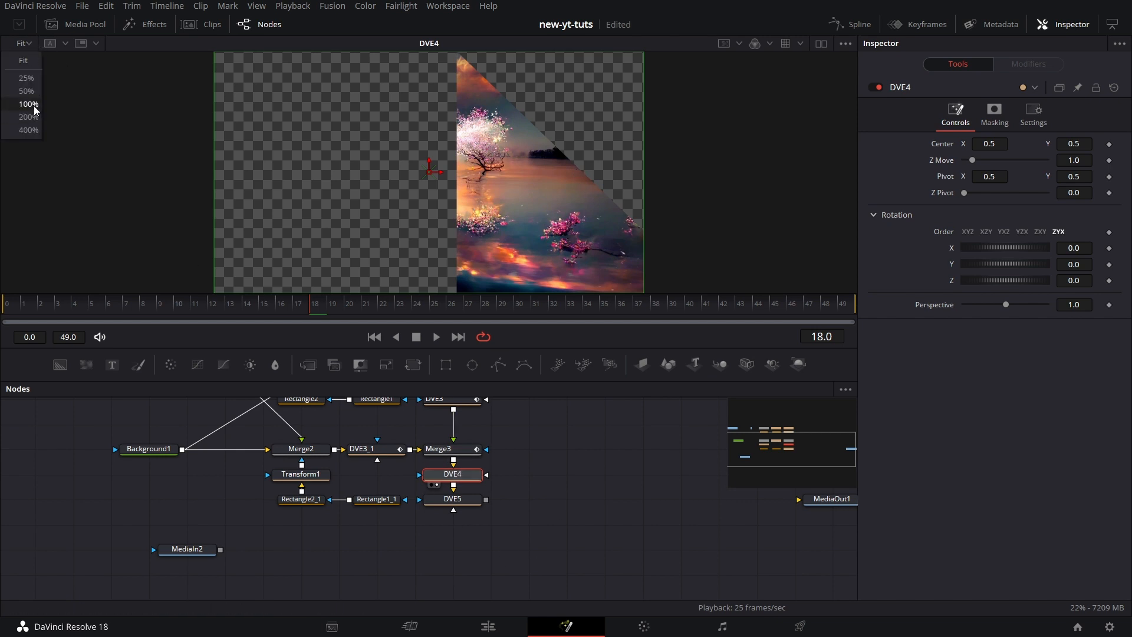
click(28, 104)
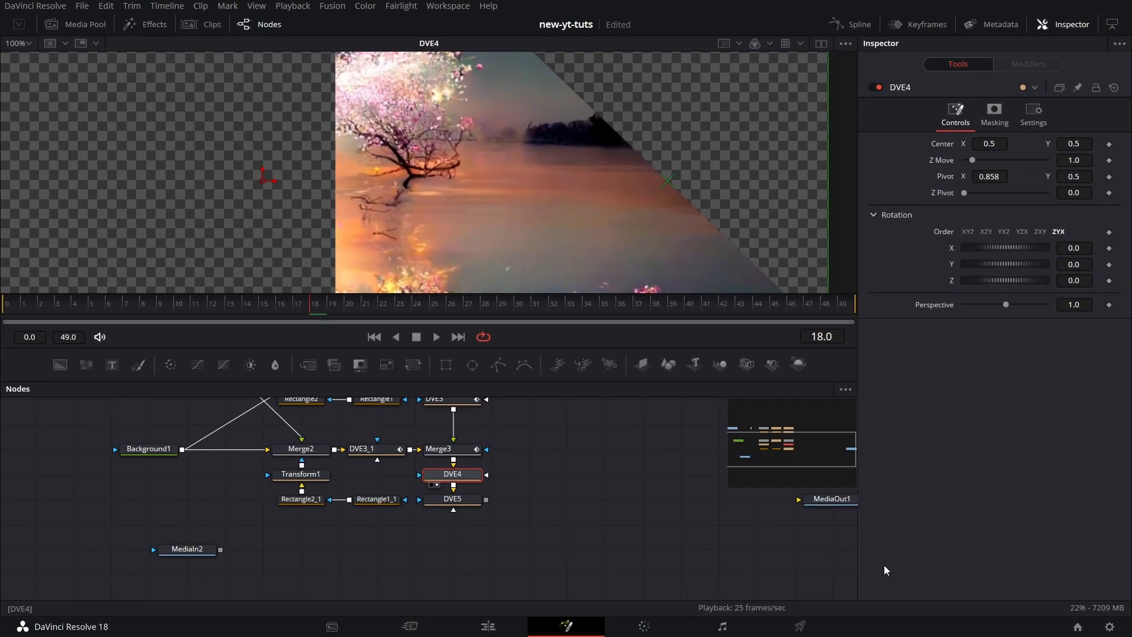
drag(576, 516, 581, 513)
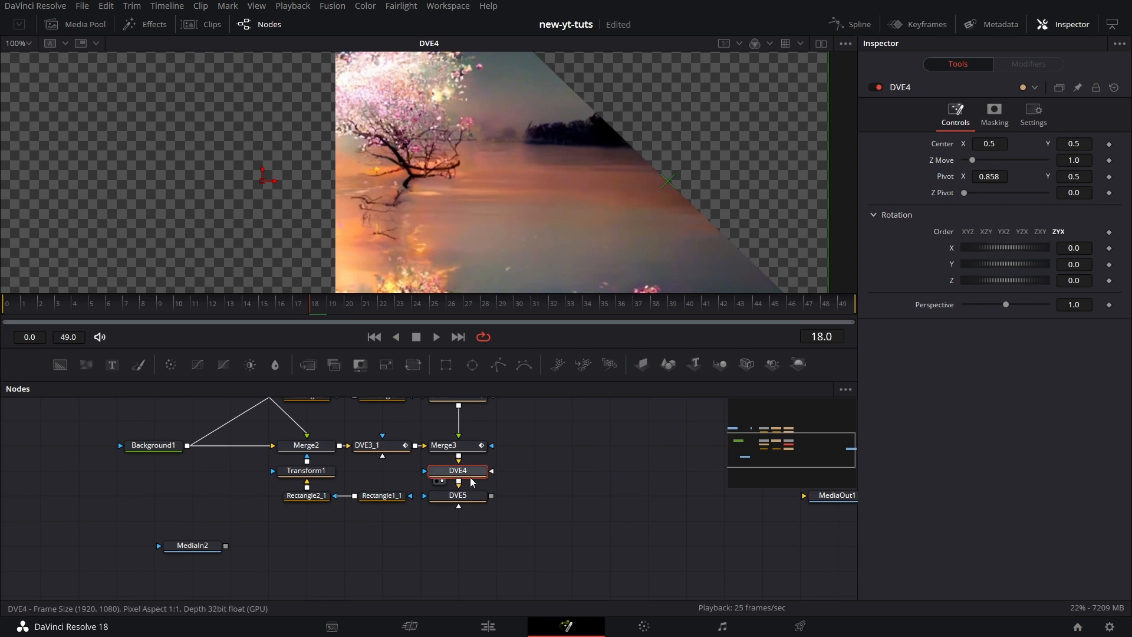
Copy DVE4's Pivot X value of 0.858 to DVE5.
click(990, 177)
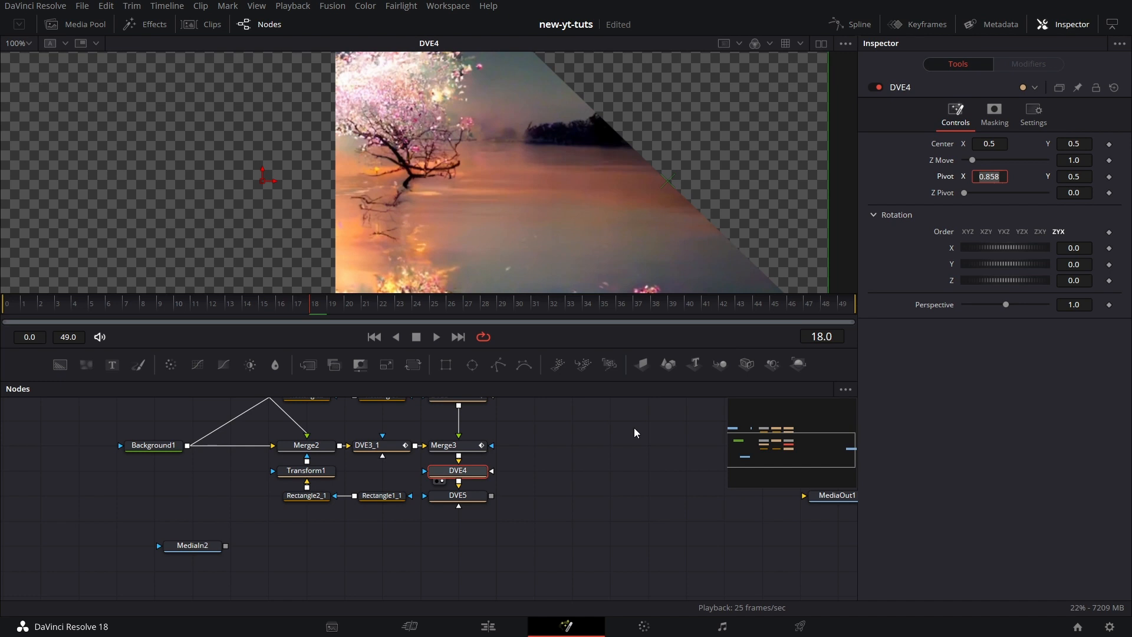
click(480, 497)
click(993, 177)
text(0.858)
key(Return)
click(663, 464)
drag(529, 491, 549, 476)
Fit the image in the viewer and set DVE4's Z rotation to -45.
click(494, 459)
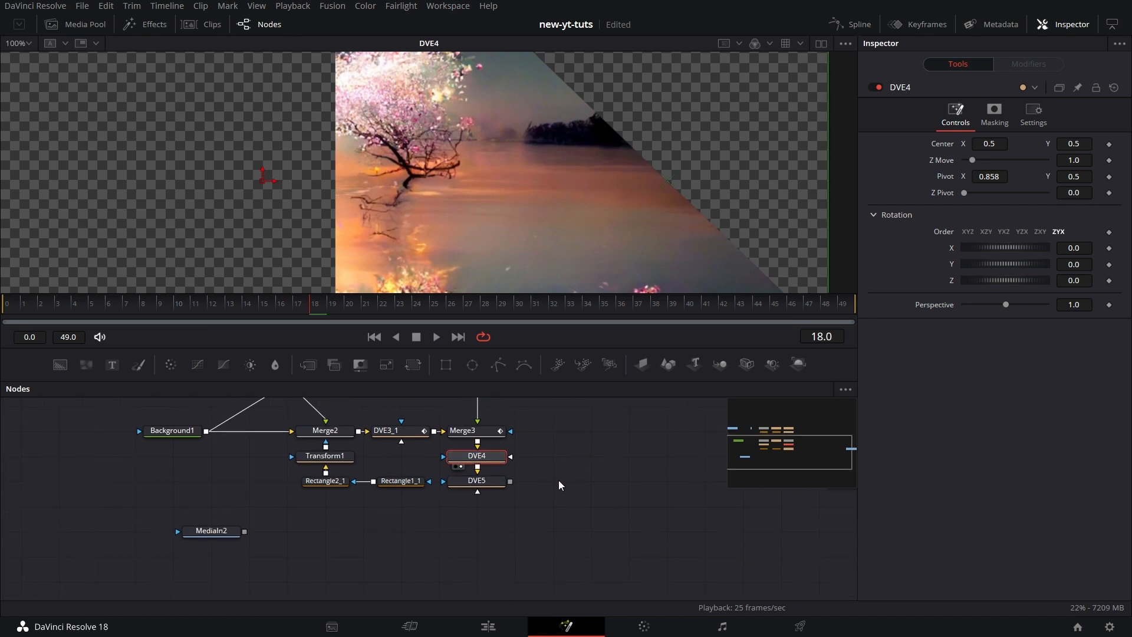
click(34, 43)
click(34, 62)
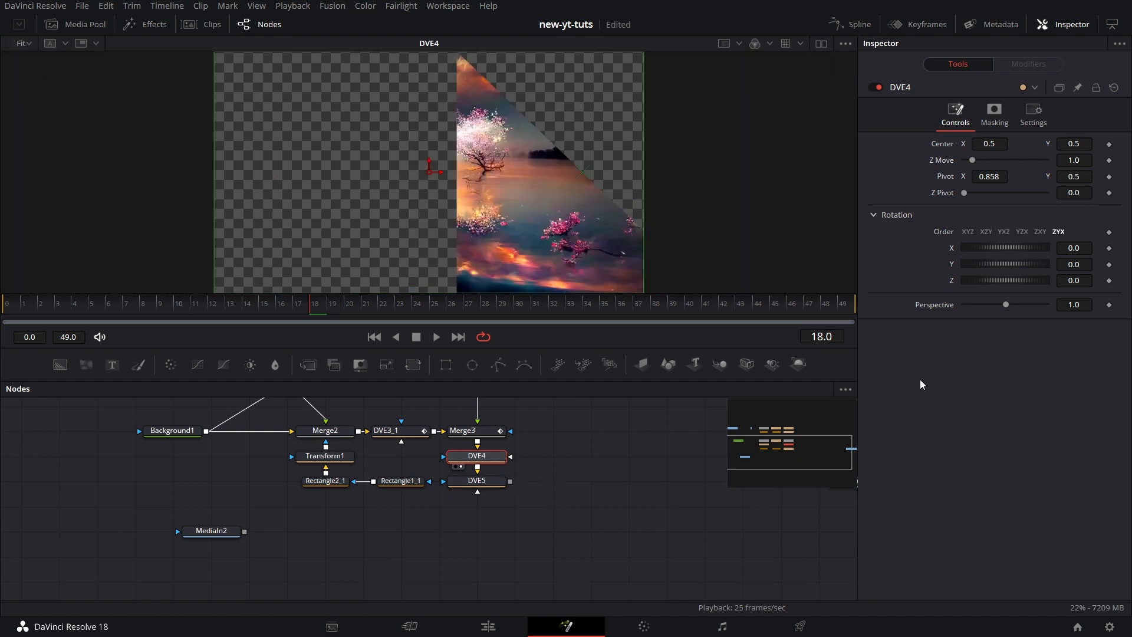
drag(1019, 281, 1008, 285)
click(1084, 281)
key(BackSpace)
text(-45)
key(Tab)
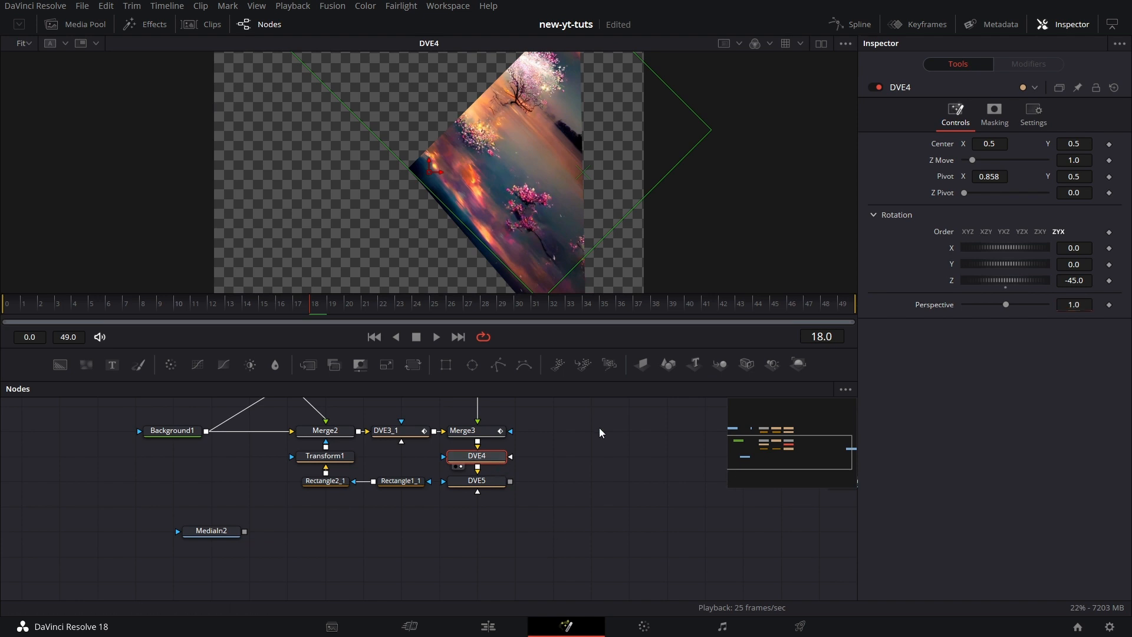
Modify DVE4's Y rotation with Anim Curves and set the modifier's Time Offset to 0.4.
right_click(953, 263)
mouse_move(998, 316)
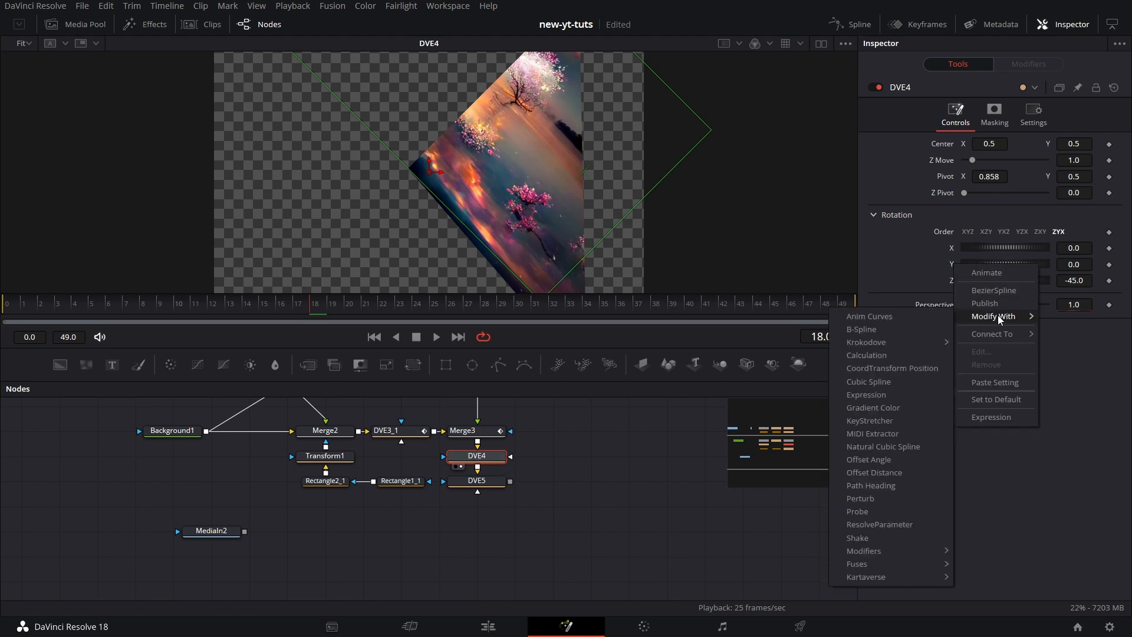
click(934, 315)
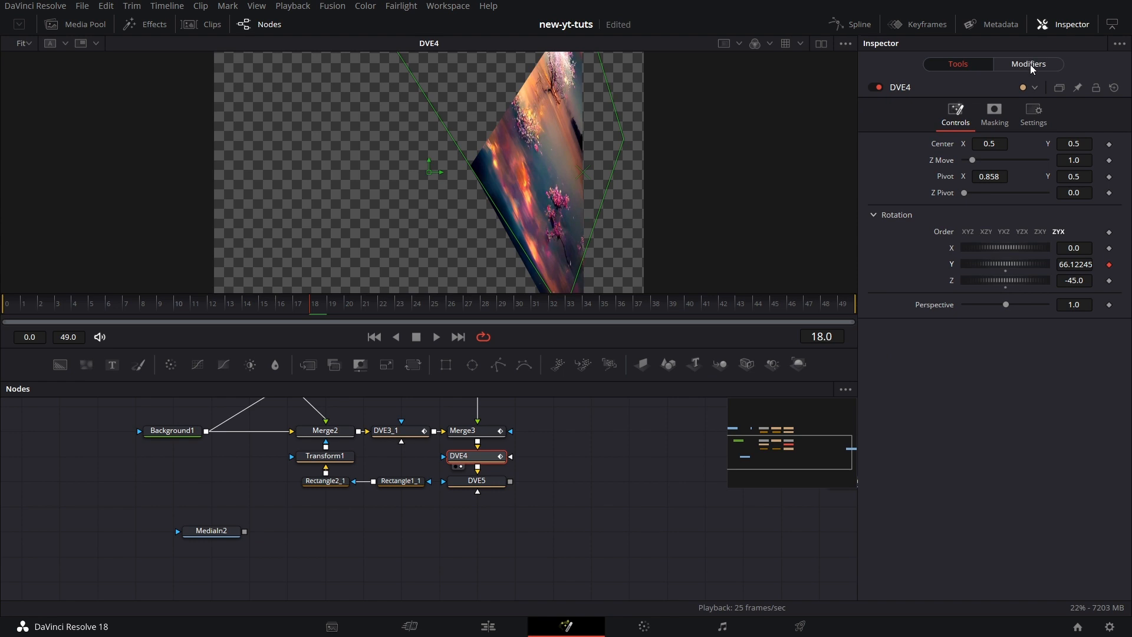
click(347, 305)
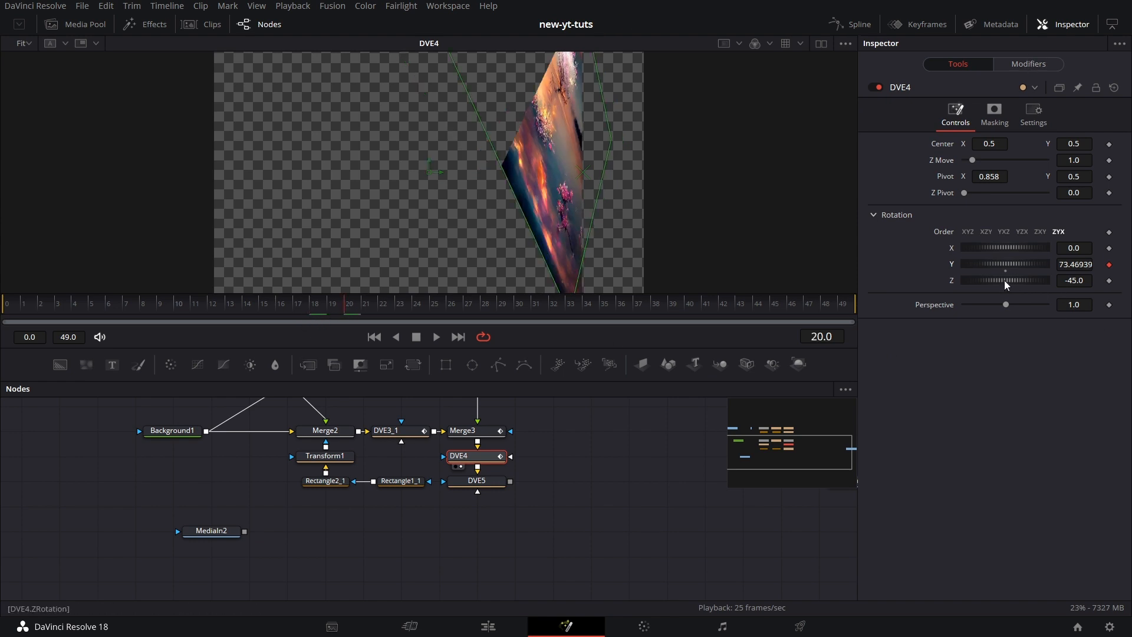
click(1035, 65)
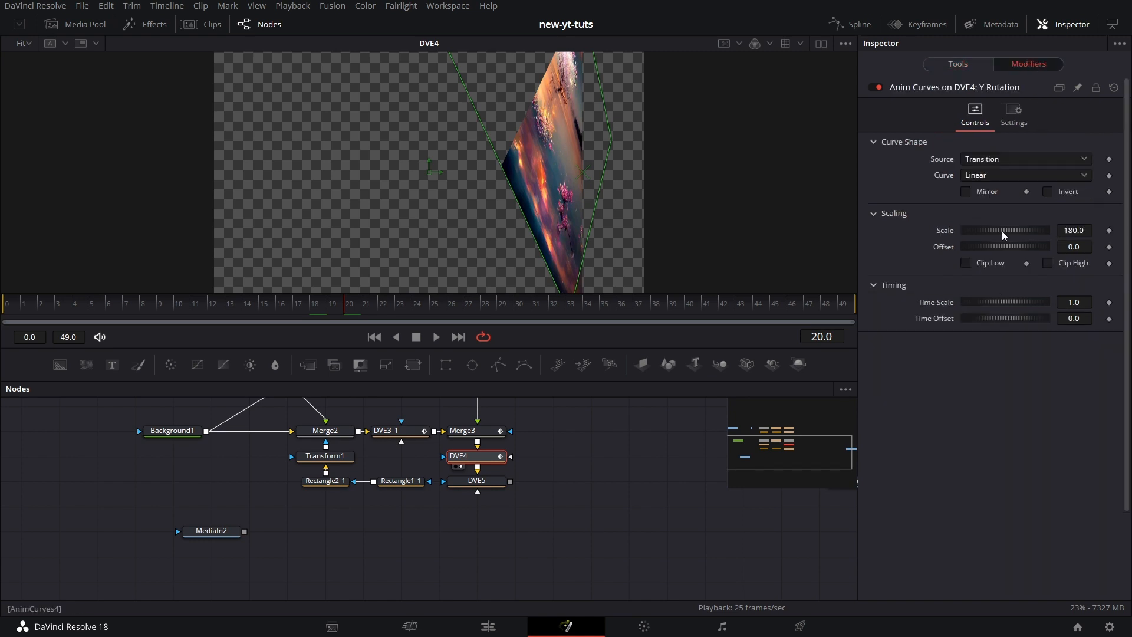
click(1077, 319)
key(Tab)
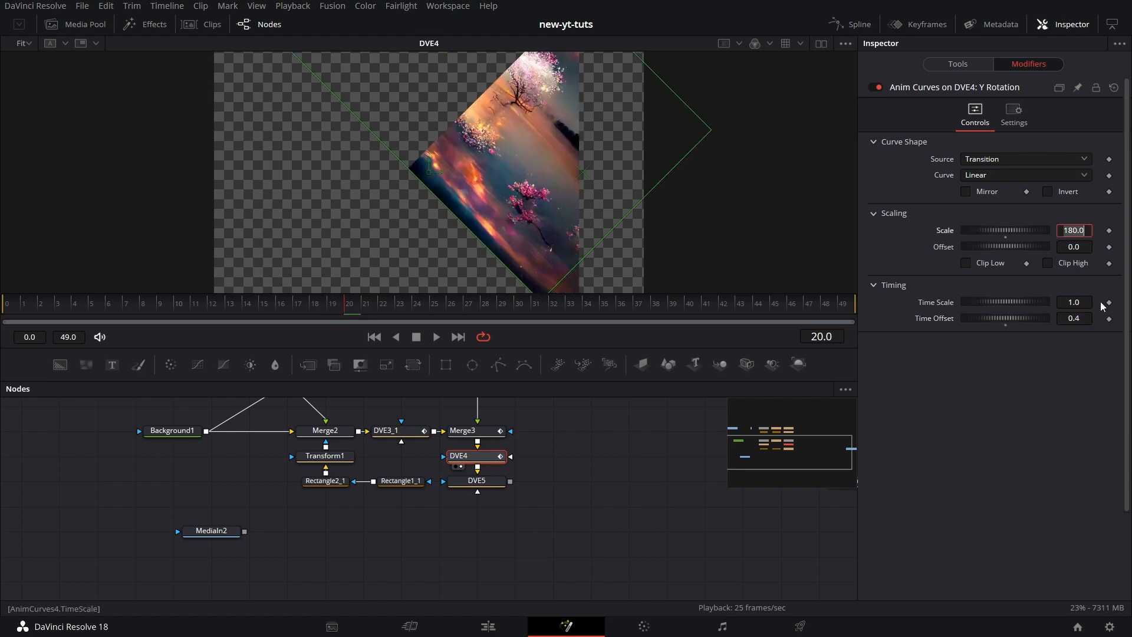
Set the Y rotation curve to Easing with Sine for both In and Out, and change its Time Scale.
click(1042, 178)
click(1003, 201)
click(998, 194)
click(989, 222)
click(1064, 191)
click(1066, 220)
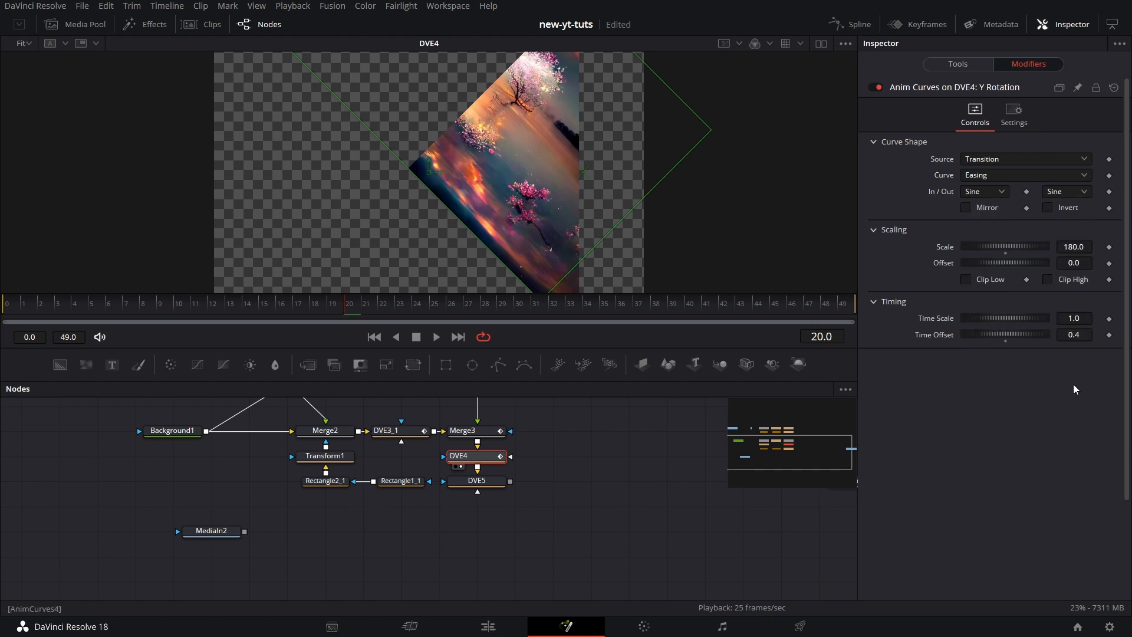
click(1081, 319)
key(Tab)
click(952, 480)
Show DVE5 in the viewer and set its Z rotation to 45.
click(493, 485)
key(1)
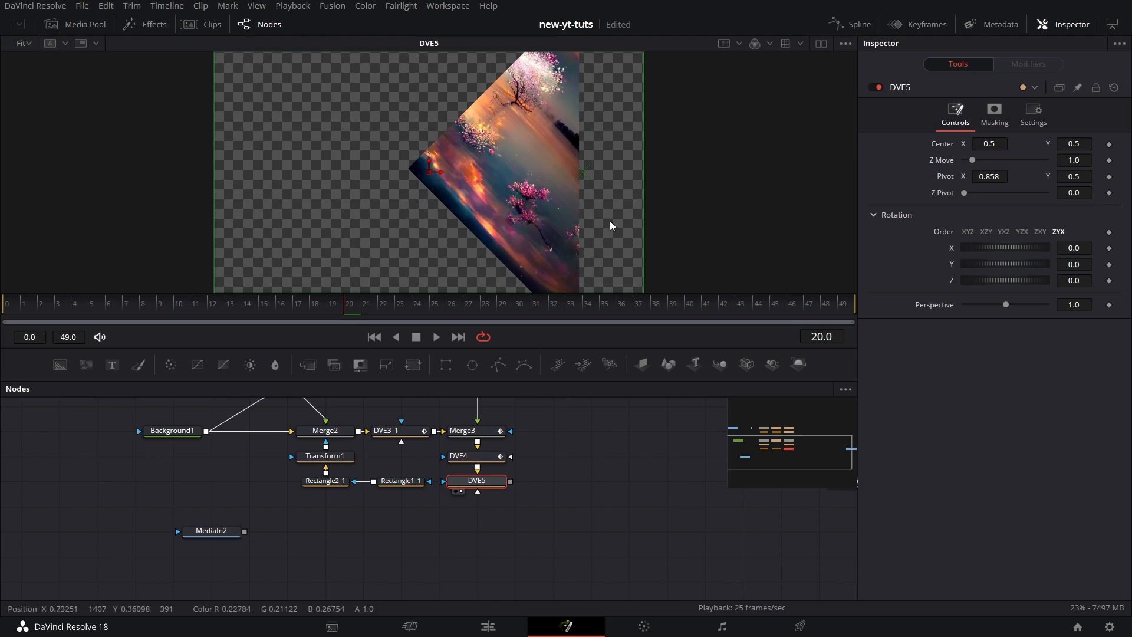
mouse_move(1014, 280)
mouse_down()
mouse_move(1003, 278)
mouse_move(1036, 274)
mouse_up()
click(1085, 282)
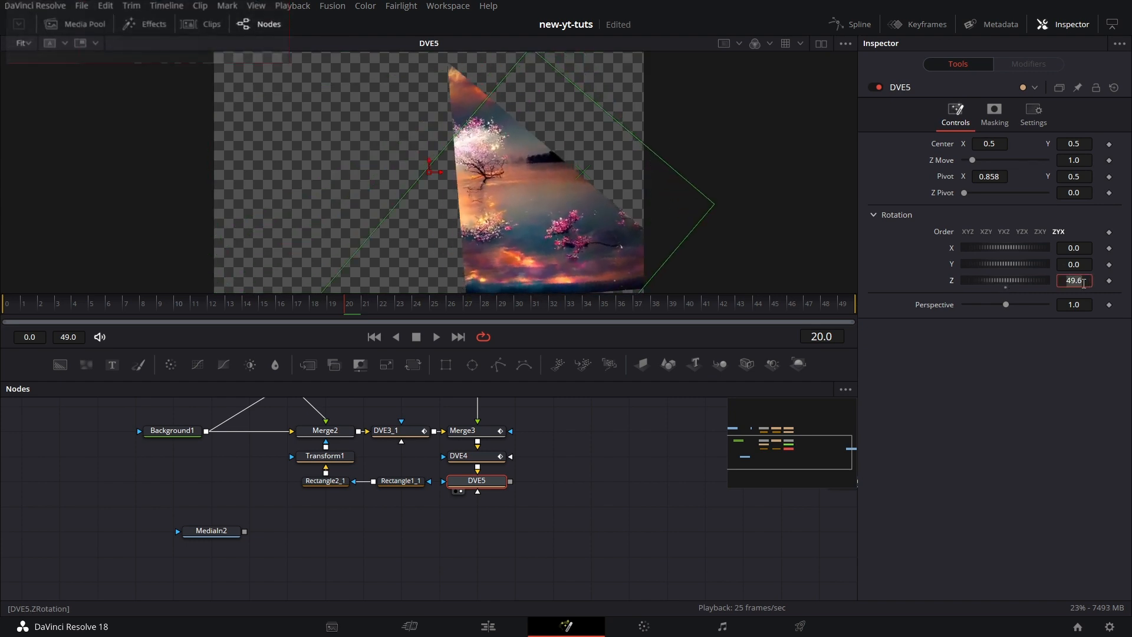
key(Tab)
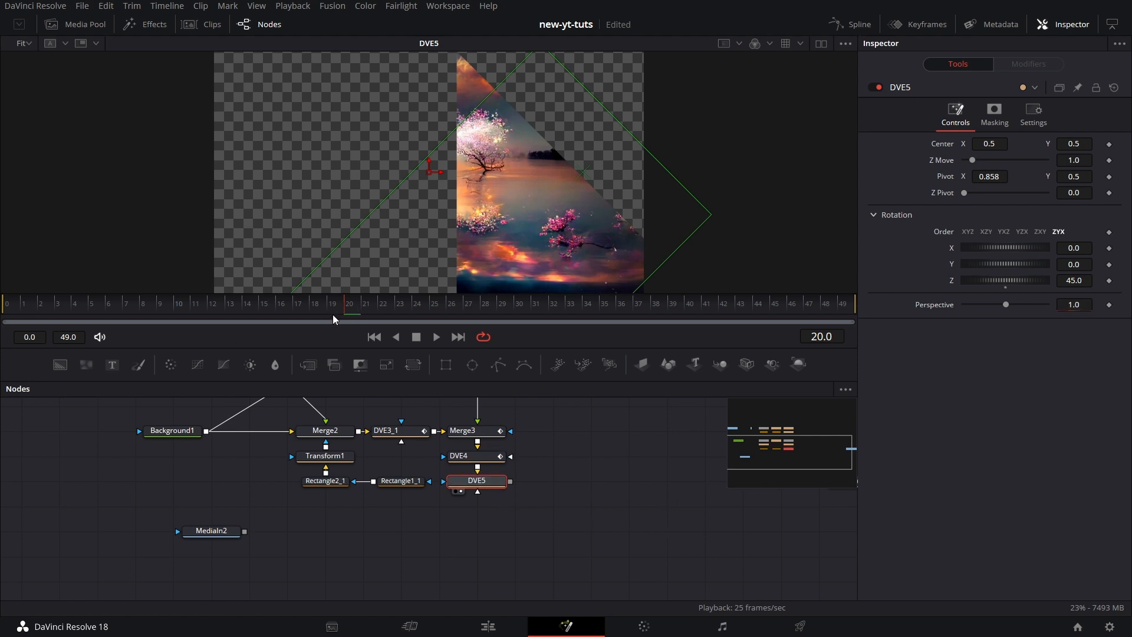
Advance frame by frame from frame 20 past frame 25 to check the diagonal fold.
click(648, 473)
key(Right)
key(Right)
key(Right)
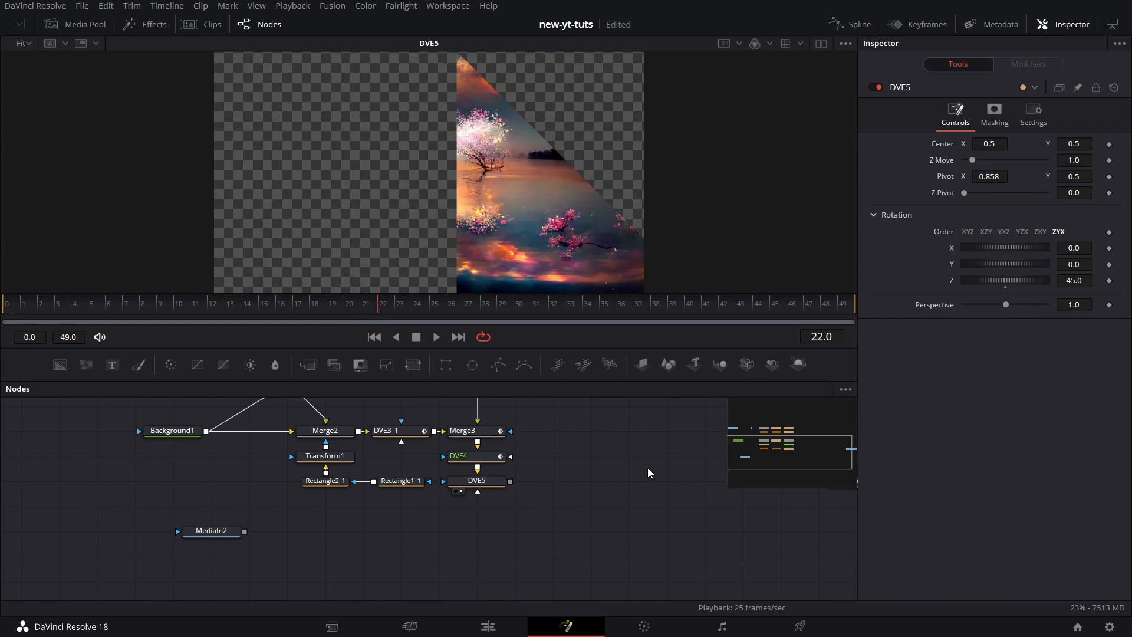
key(Right)
key(Right)
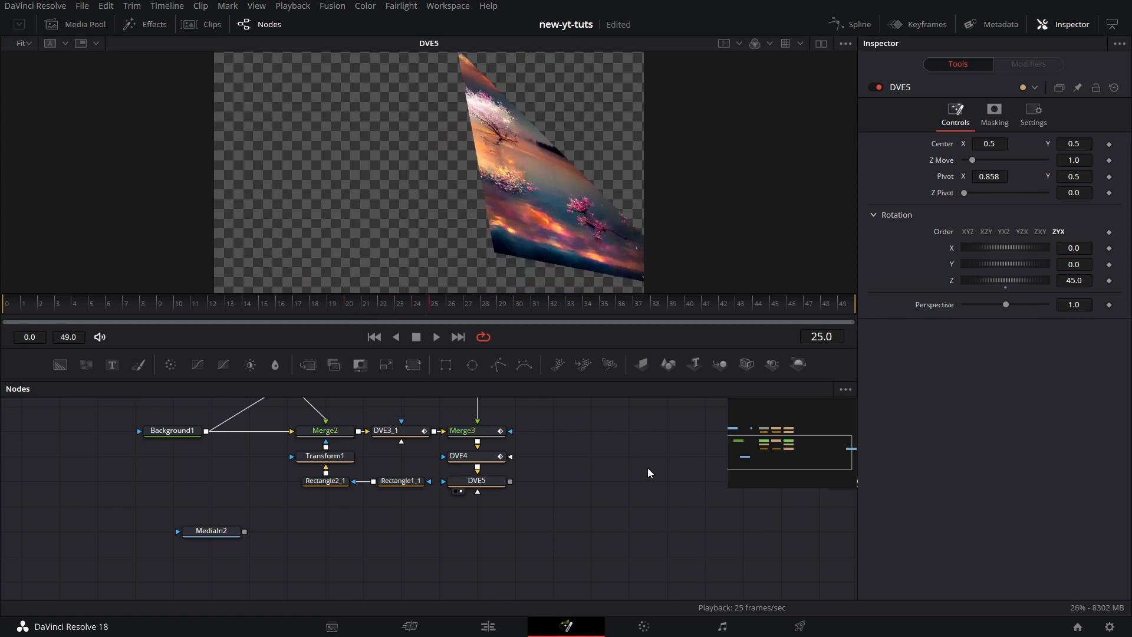
key(Right)
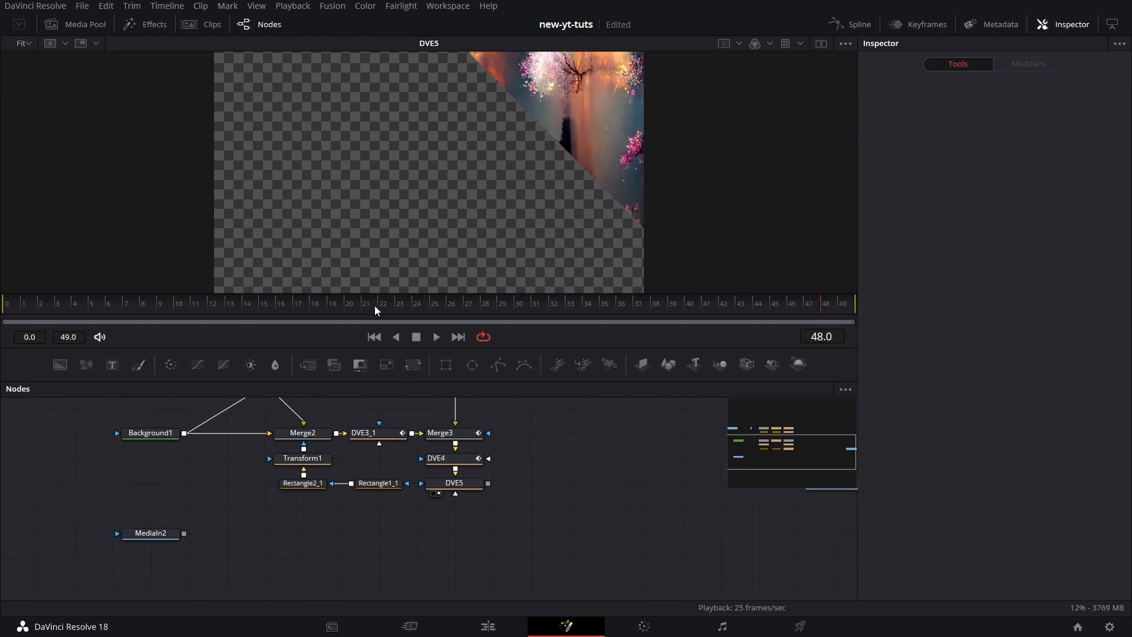
Move the playhead back to frame 16 and review both folds frame by frame up to frame 26.
drag(374, 305, 281, 307)
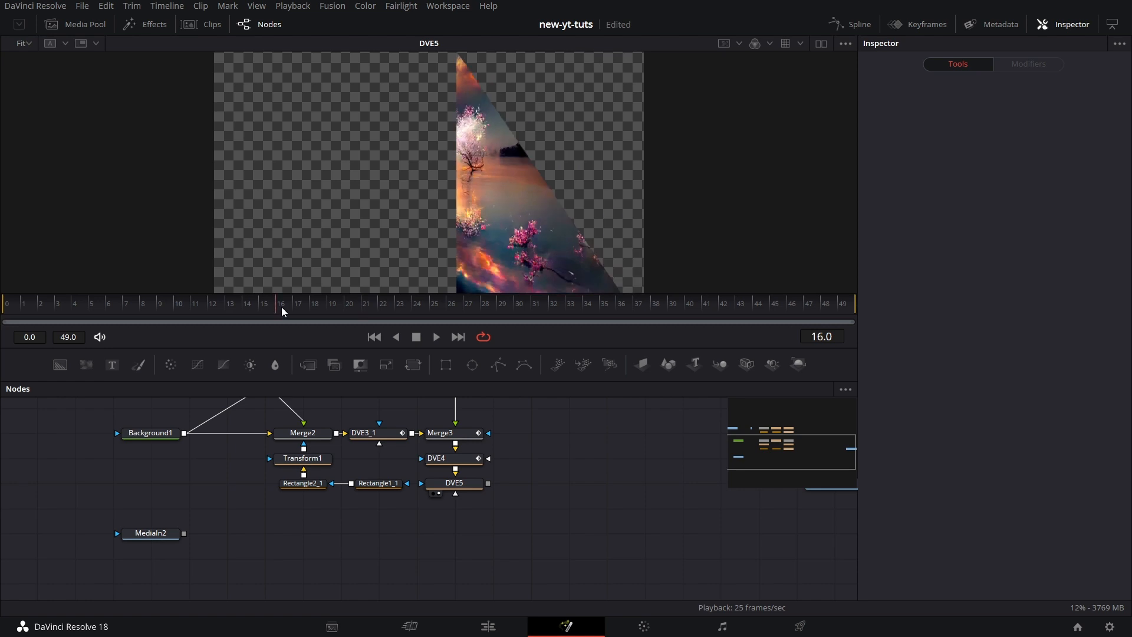
key(Left)
key(Left)
key(Left)
key(Right)
key(Right)
key(Right)
key(Right)
key(Right)
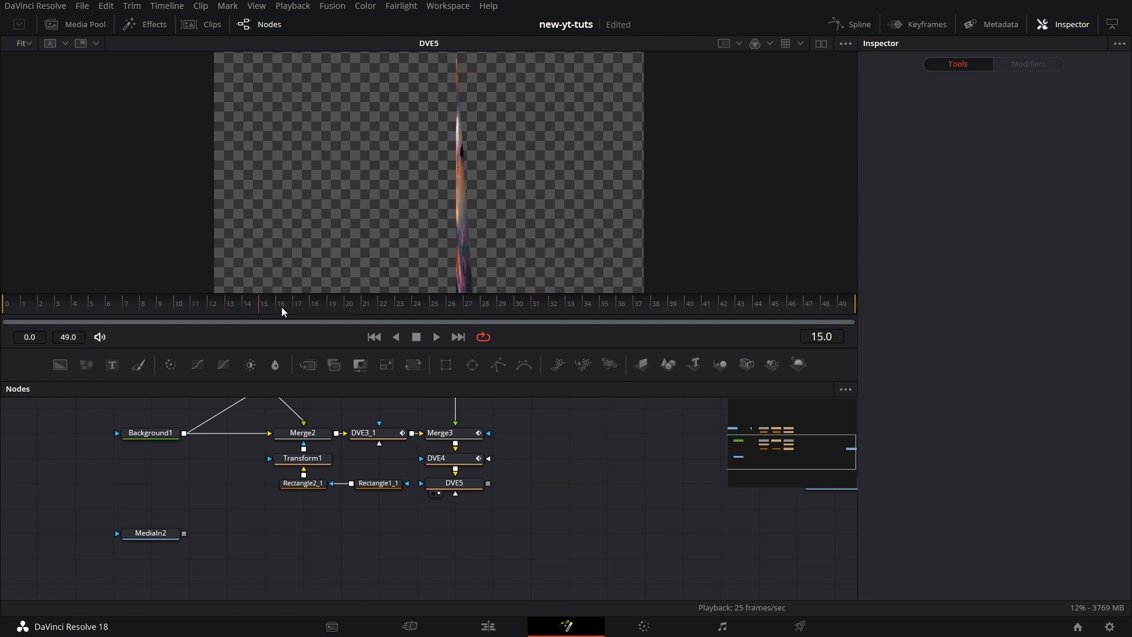
key(Right)
key(Right)
key(Right)
key(Right)
key(Right)
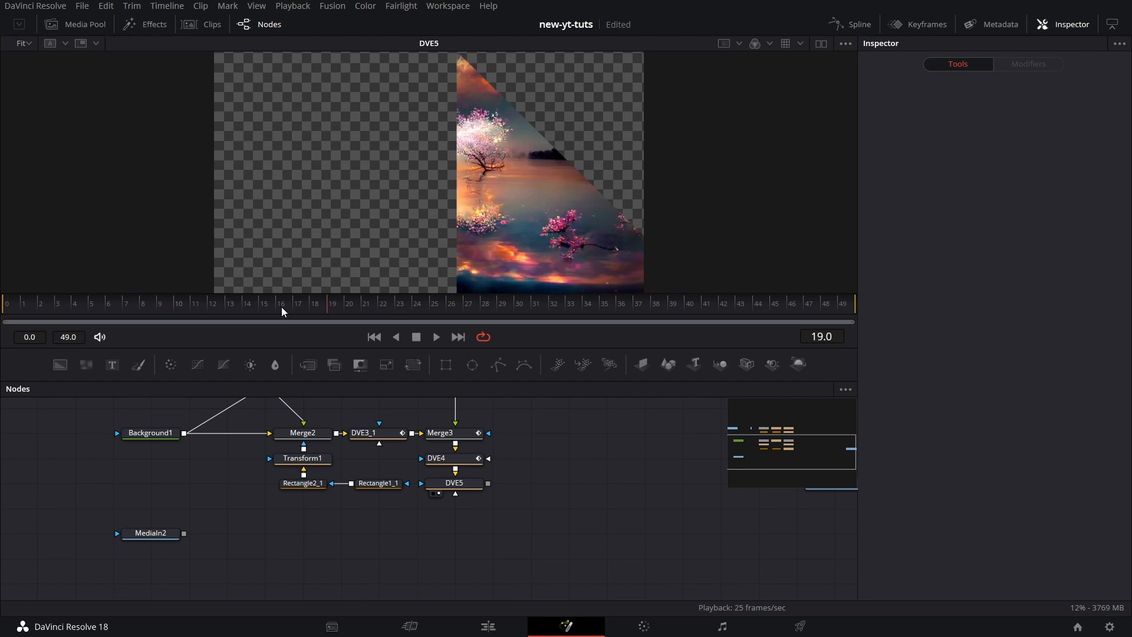
key(Right)
key(Right)
key(Right)
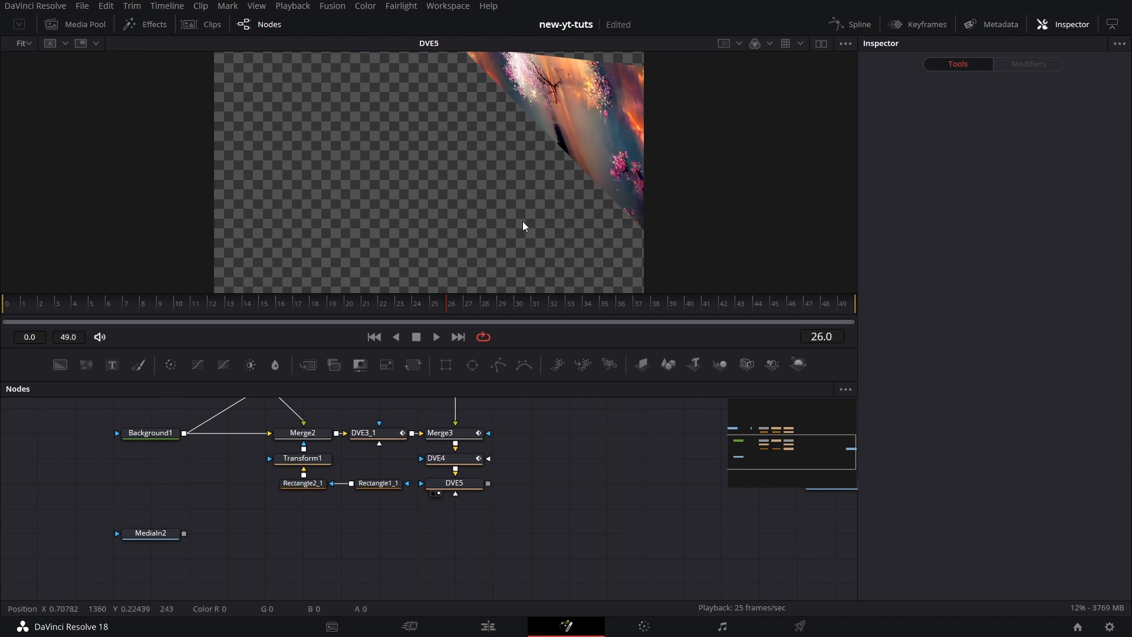
Duplicate the DVE4 and DVE5 nodes together and place the copies in the empty area below the node tree.
drag(483, 518, 459, 457)
right_click(459, 459)
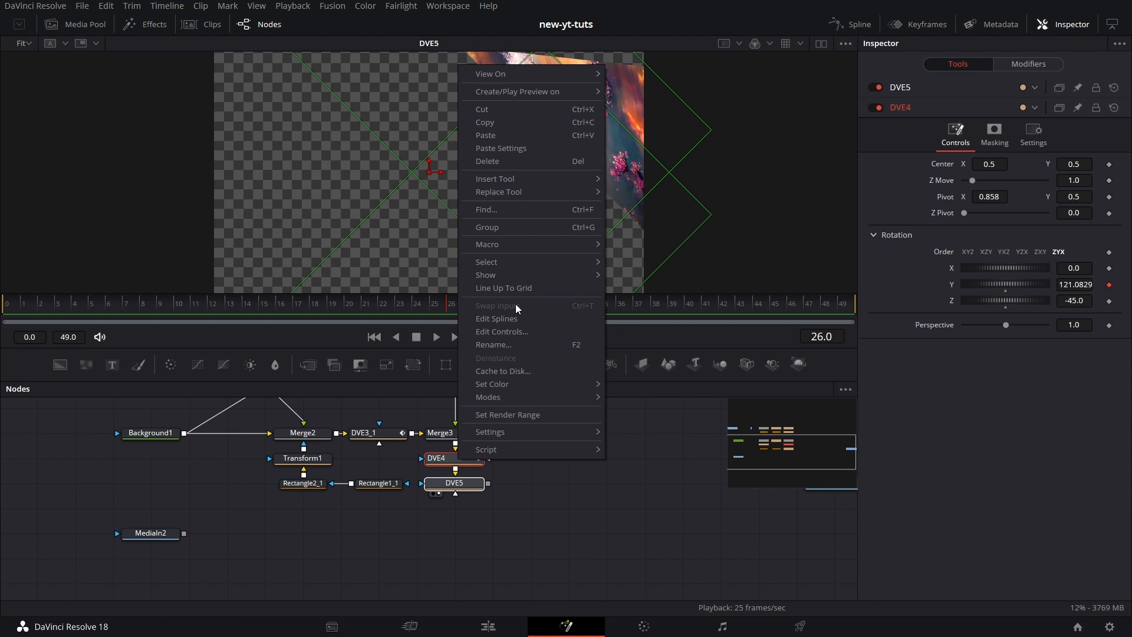
click(508, 122)
click(374, 541)
right_click(374, 541)
click(489, 531)
Duplicate Transform1 together with its two rectangle masks and place the copies below the duplicated DVE nodes.
drag(276, 508, 369, 461)
right_click(369, 488)
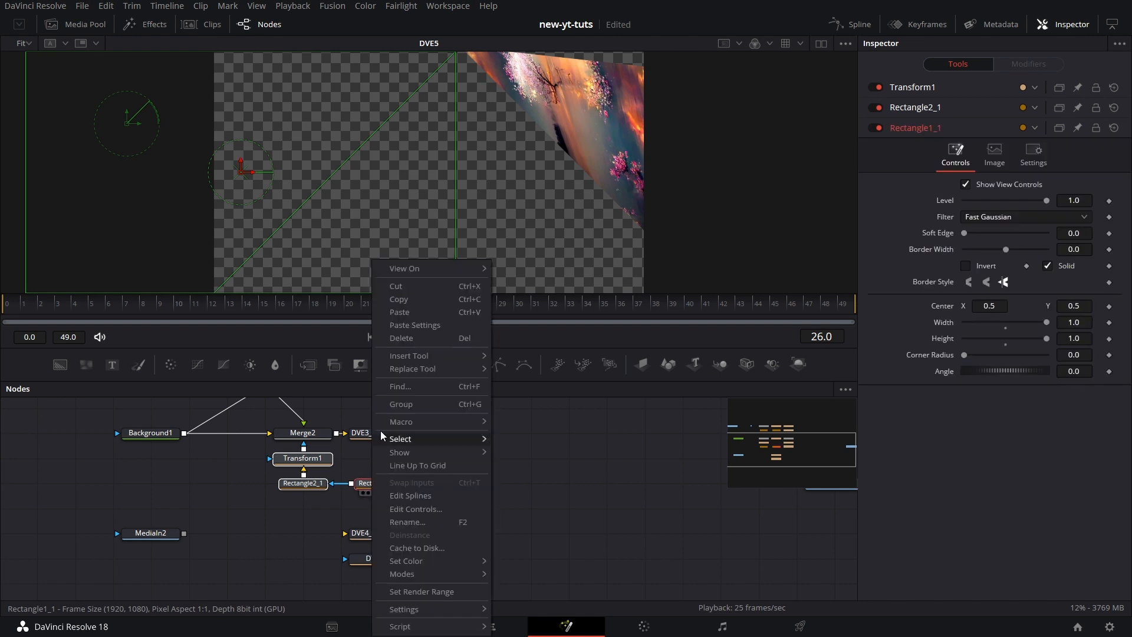
click(401, 299)
drag(547, 578, 605, 559)
click(407, 546)
right_click(408, 547)
click(513, 523)
drag(542, 512, 551, 562)
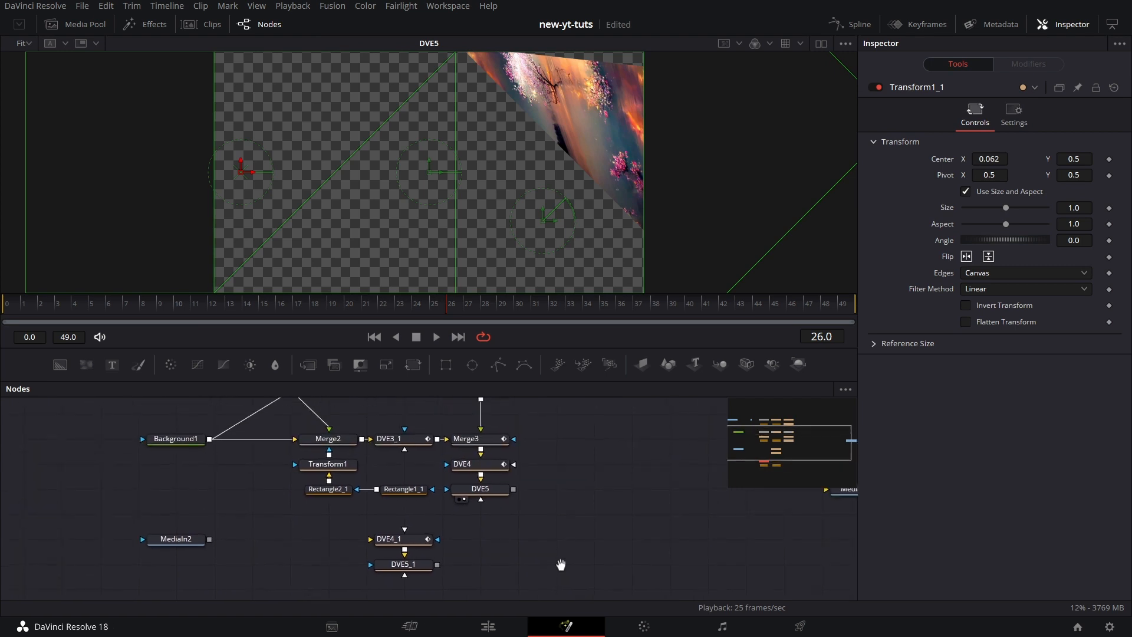
Add a Merge node before DVE4_1, with Background1 as its background and the MediaIn1 router output as its foreground.
drag(308, 364, 316, 537)
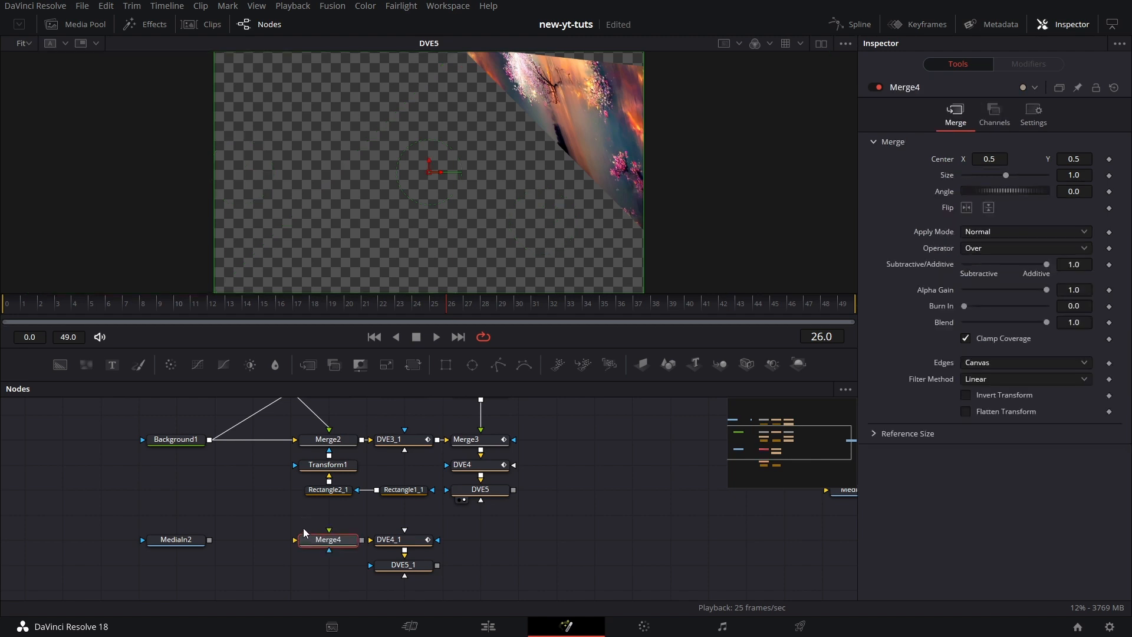
drag(203, 445, 570, 539)
drag(591, 464, 560, 521)
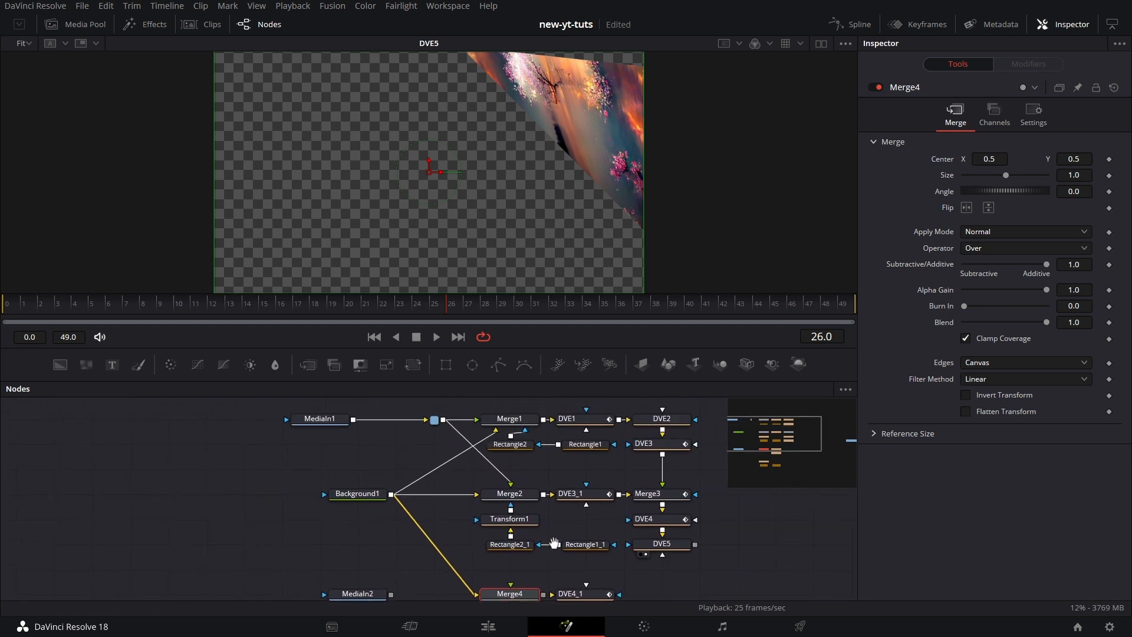
drag(444, 419, 595, 553)
Move Merge4, DVE4_1 and DVE5_1 up under the second fold branch, with the copied transform and rectangle masks beneath them.
drag(587, 505, 587, 482)
drag(649, 513, 648, 521)
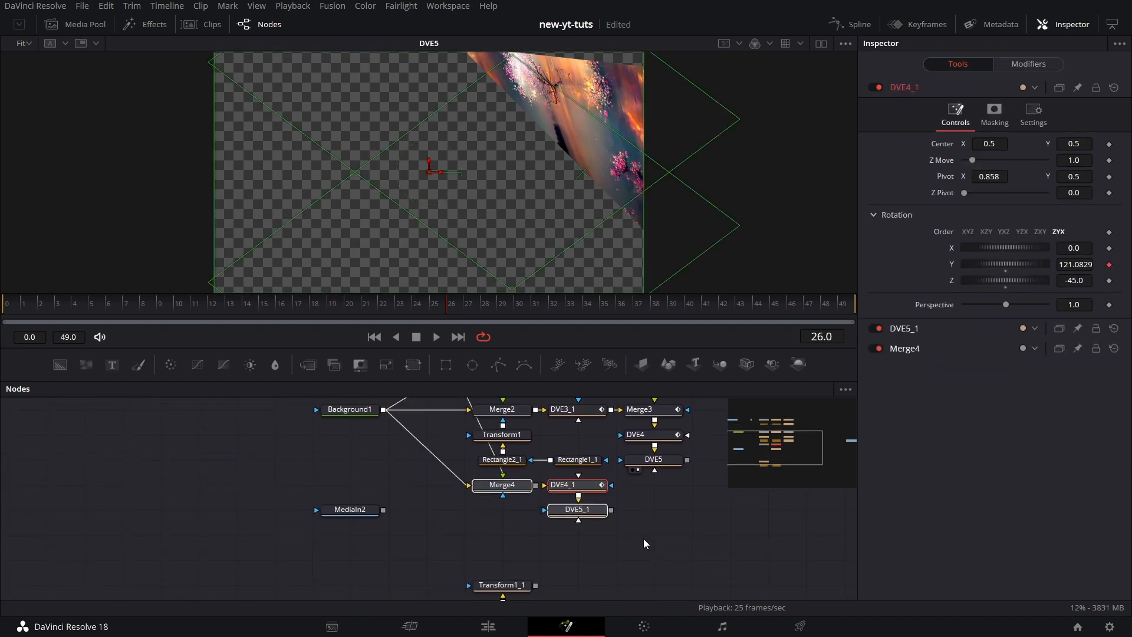
click(646, 539)
scroll(664, 558, down, 2)
drag(469, 544, 559, 547)
drag(678, 534, 560, 576)
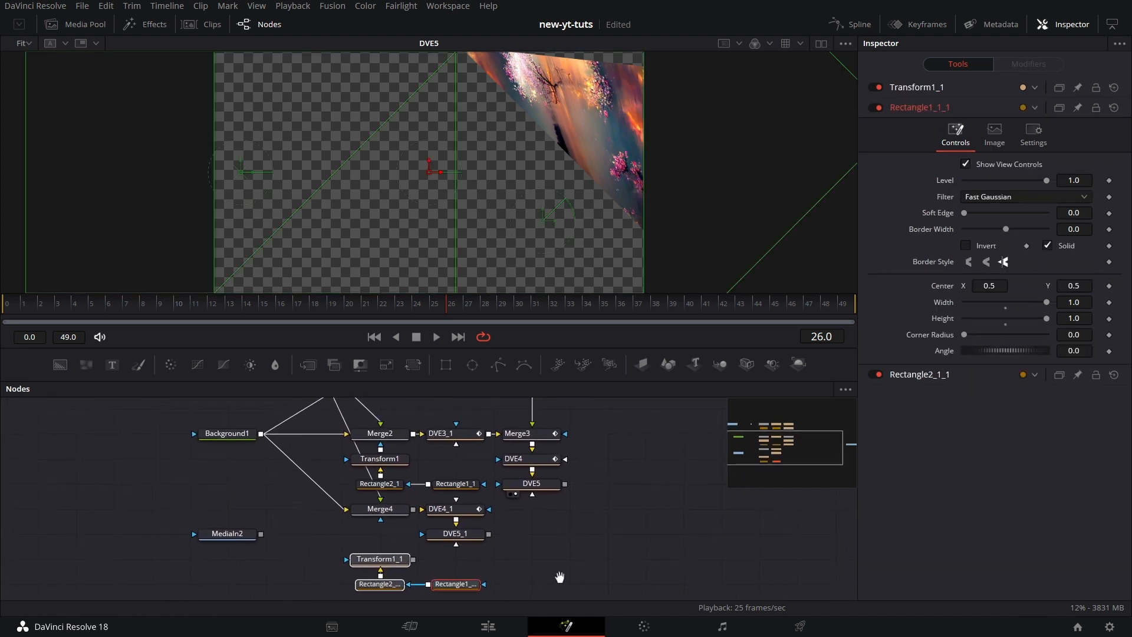
At frame 20, show Transform1_1 in the viewer, flip it horizontally and set its Center X to 0.712.
click(343, 305)
click(636, 545)
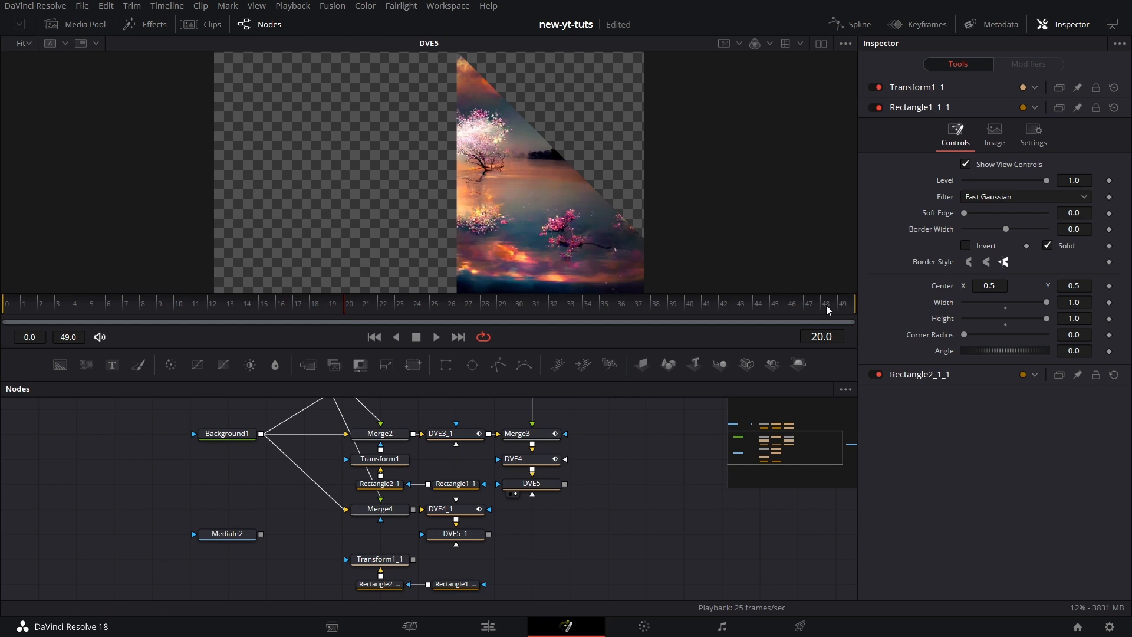
drag(395, 565, 462, 219)
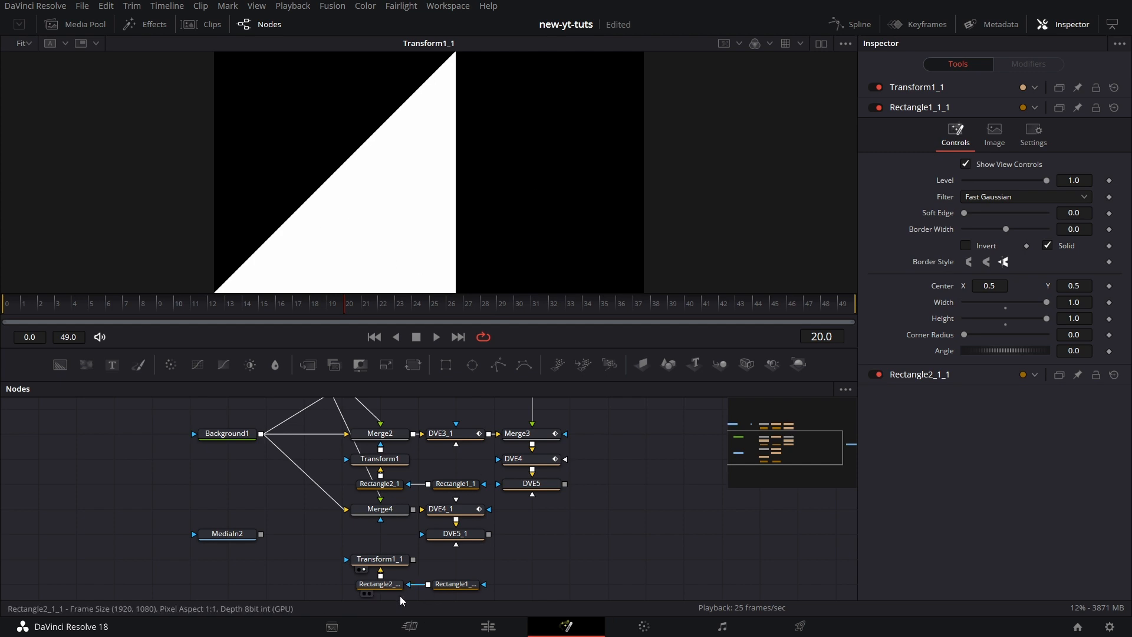
click(399, 565)
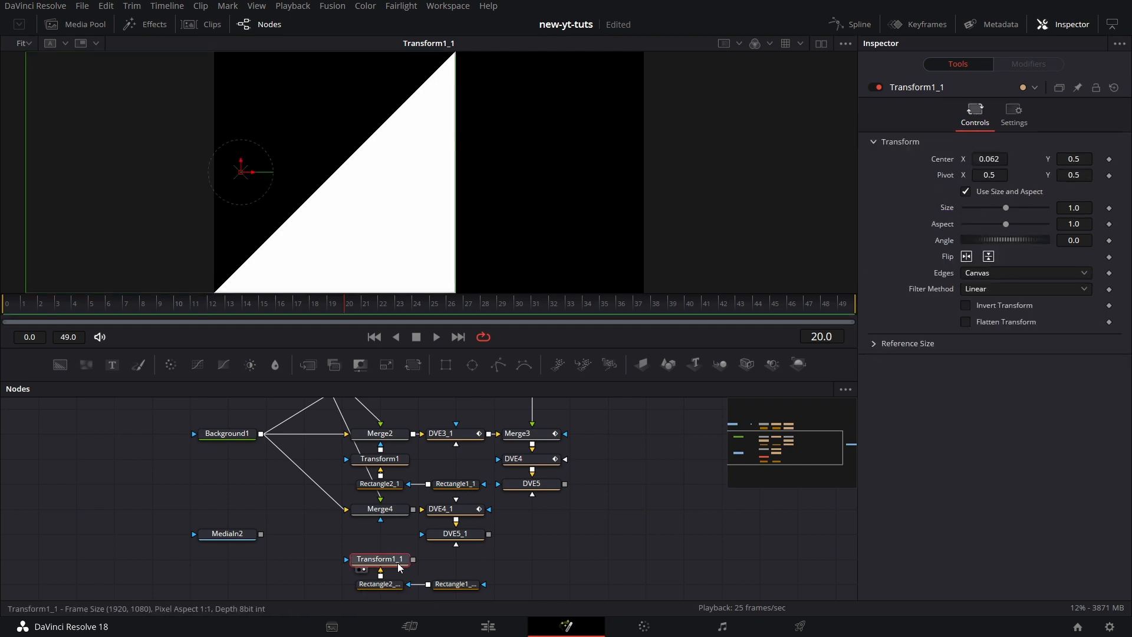
click(965, 257)
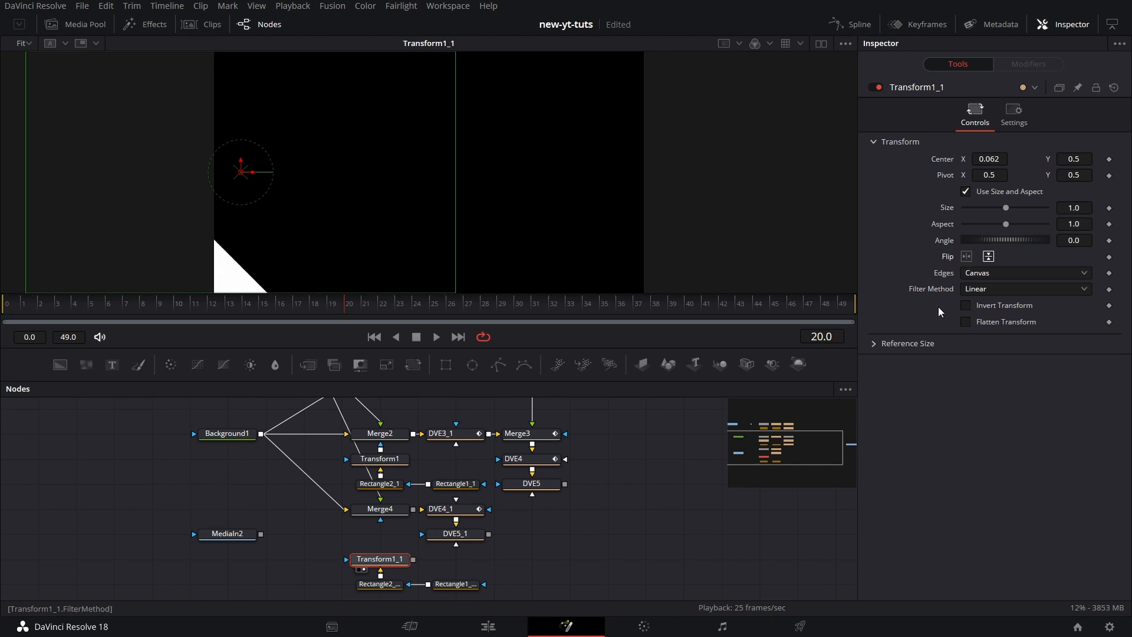
drag(994, 158, 1070, 159)
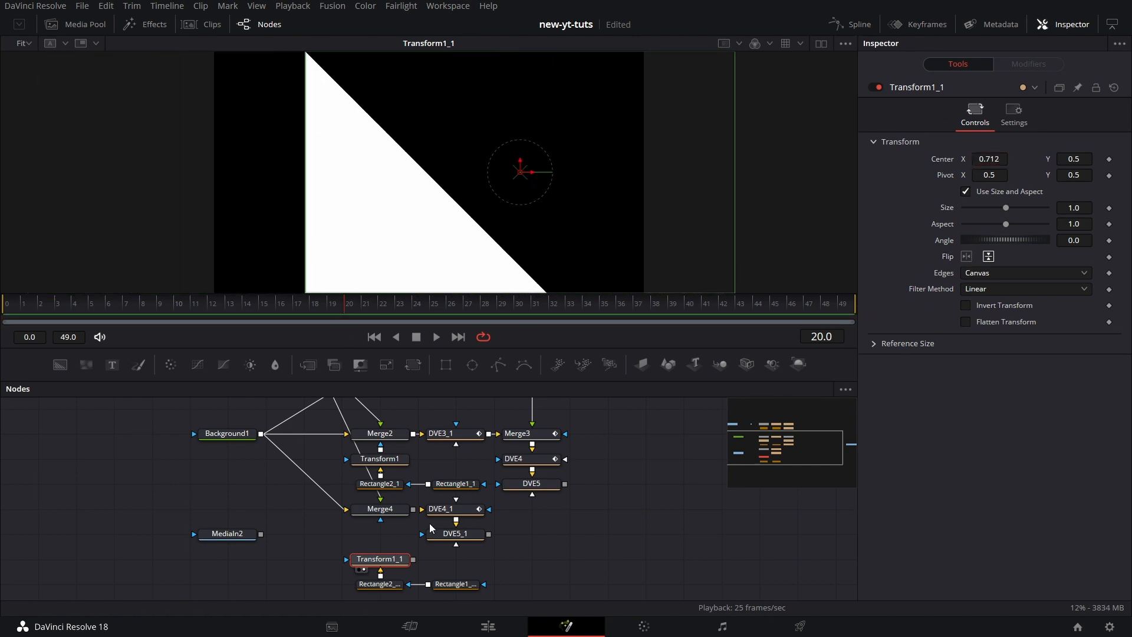
Add a temporary Merge node beside DVE5_1 and show Transform1_1 and DVE5 side by side in dual viewers.
key(1)
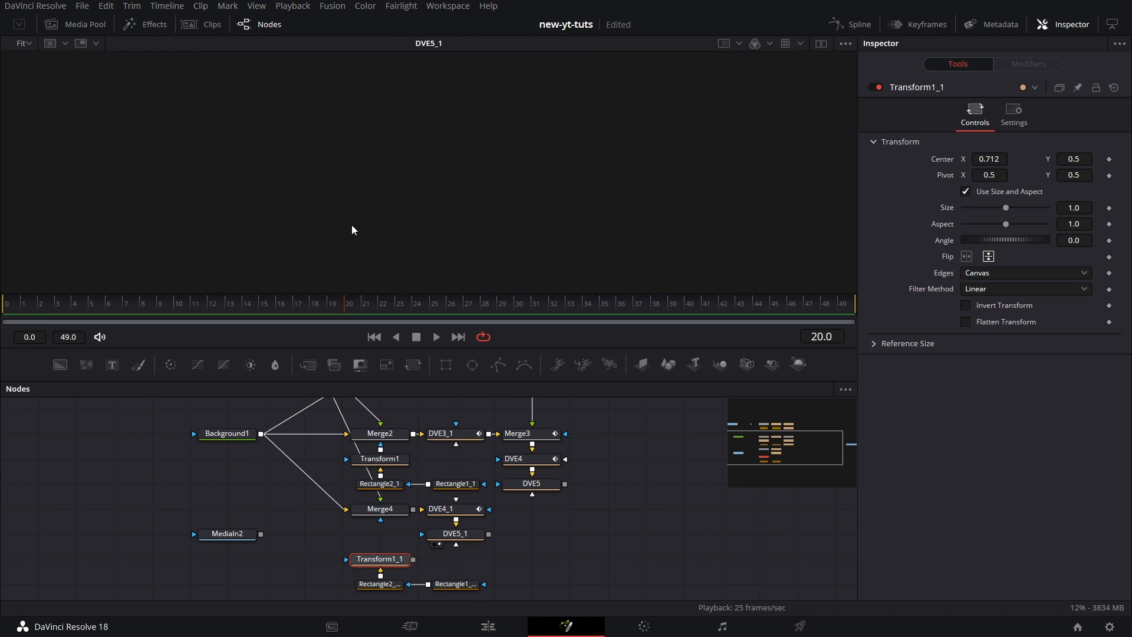
drag(514, 187, 496, 187)
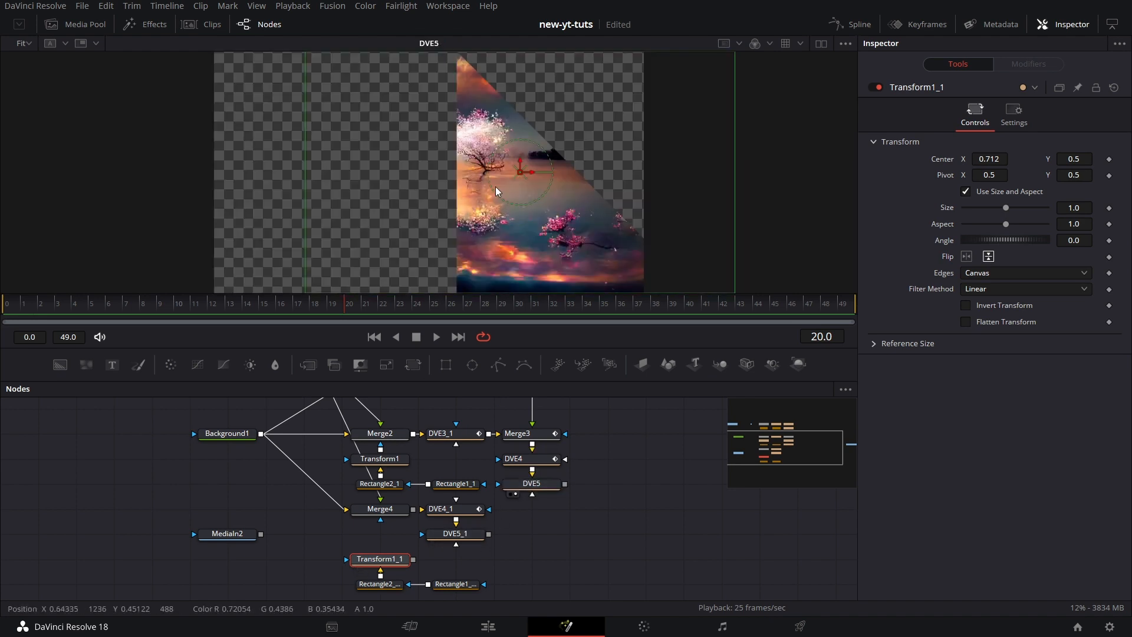
scroll(560, 533, down, 2)
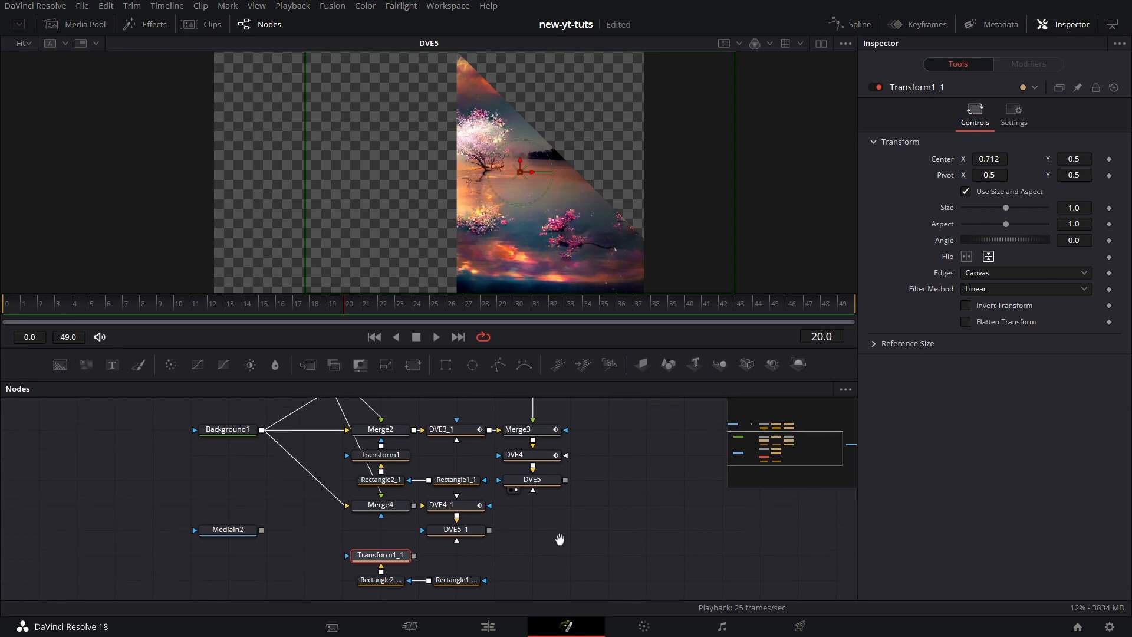
drag(308, 365, 547, 529)
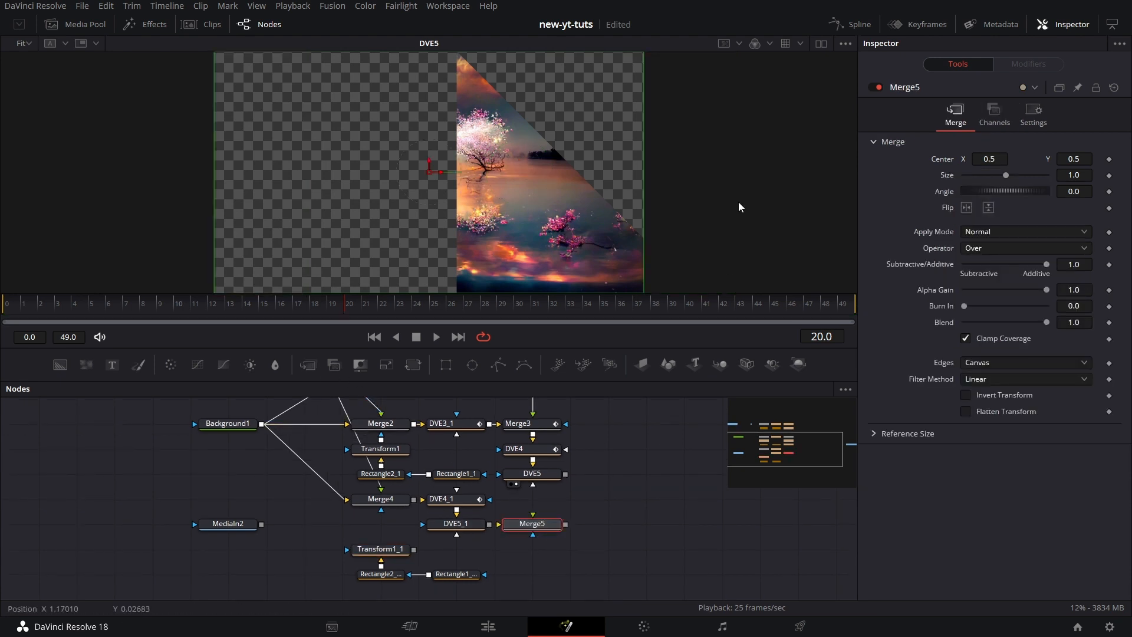
click(821, 44)
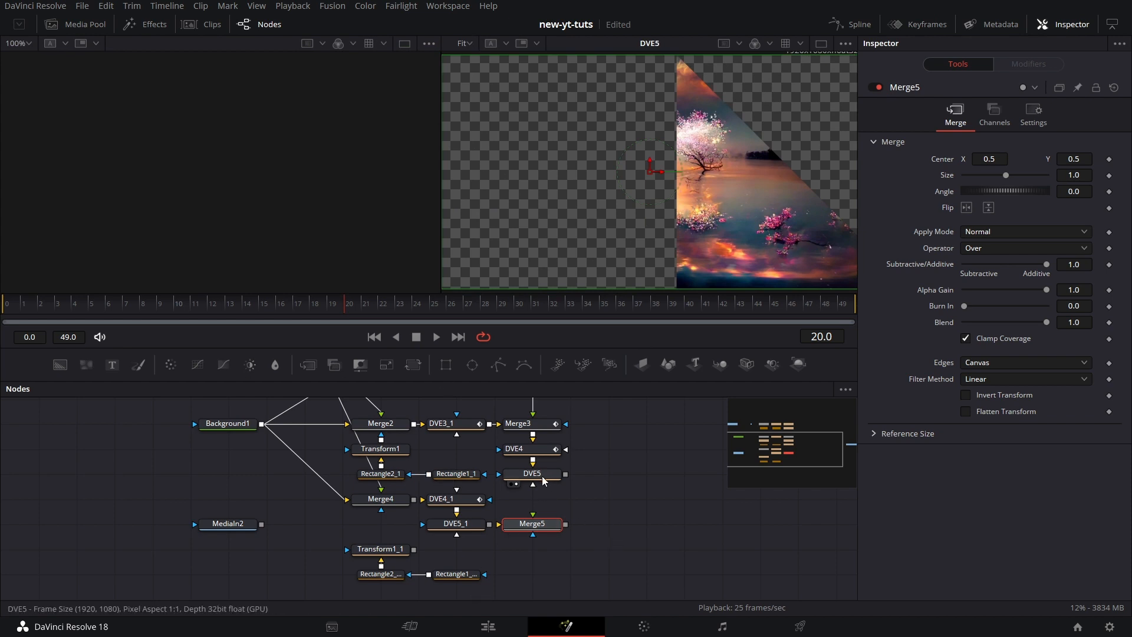
drag(381, 549, 307, 272)
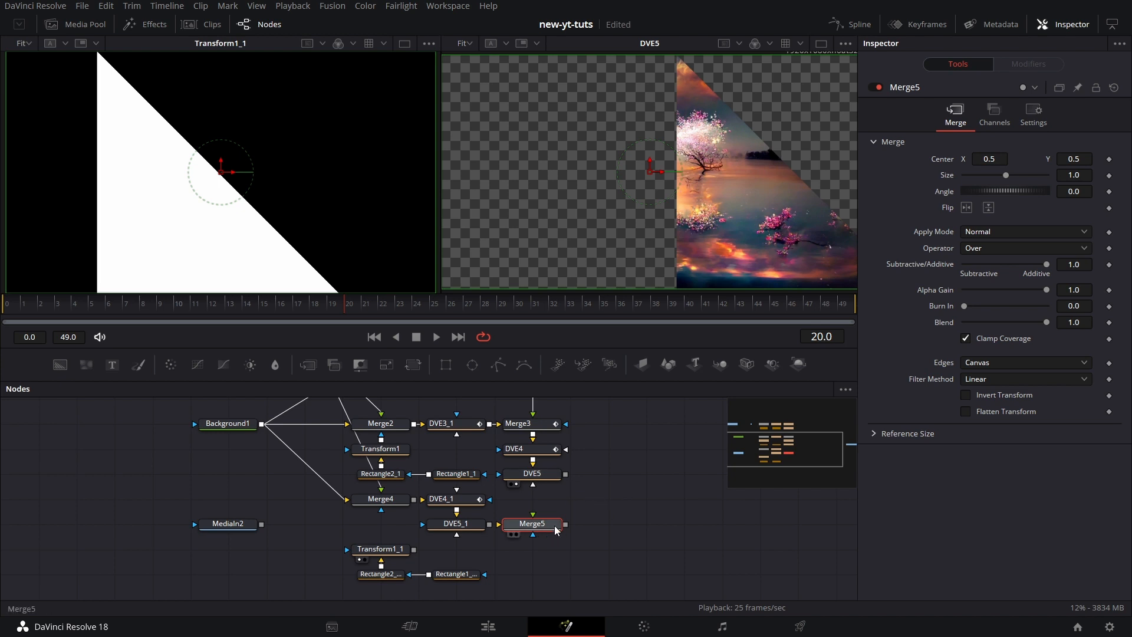
Connect DVE5 as background and Transform1_1 as foreground of Merge5, and show Merge5 in the second viewer.
drag(555, 530, 593, 529)
drag(414, 550, 560, 525)
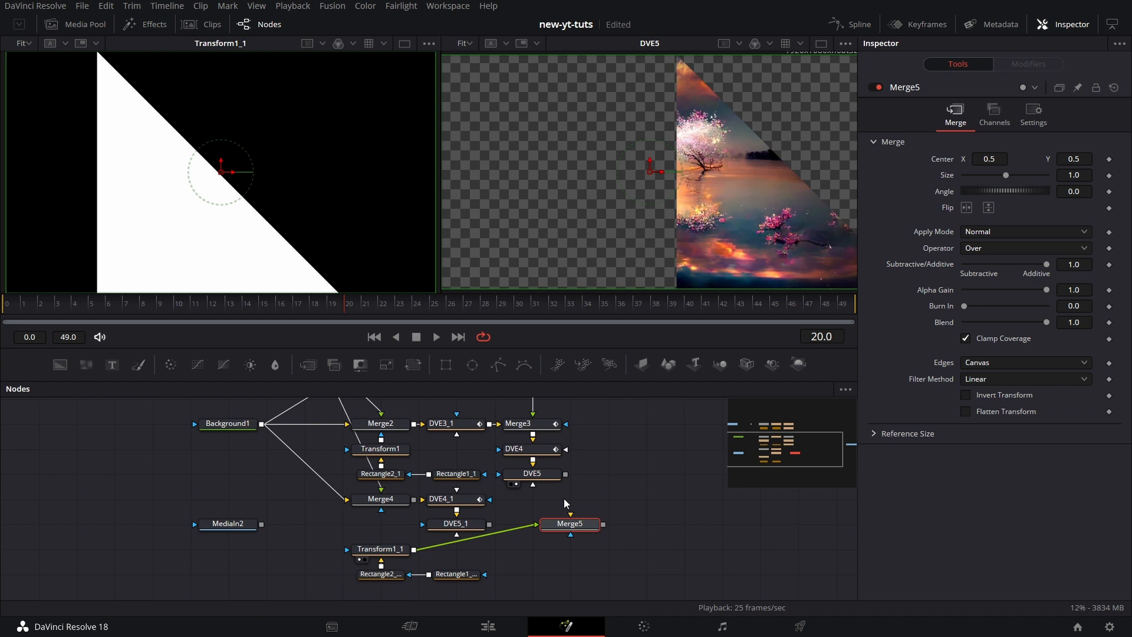
drag(566, 474, 572, 523)
key(2)
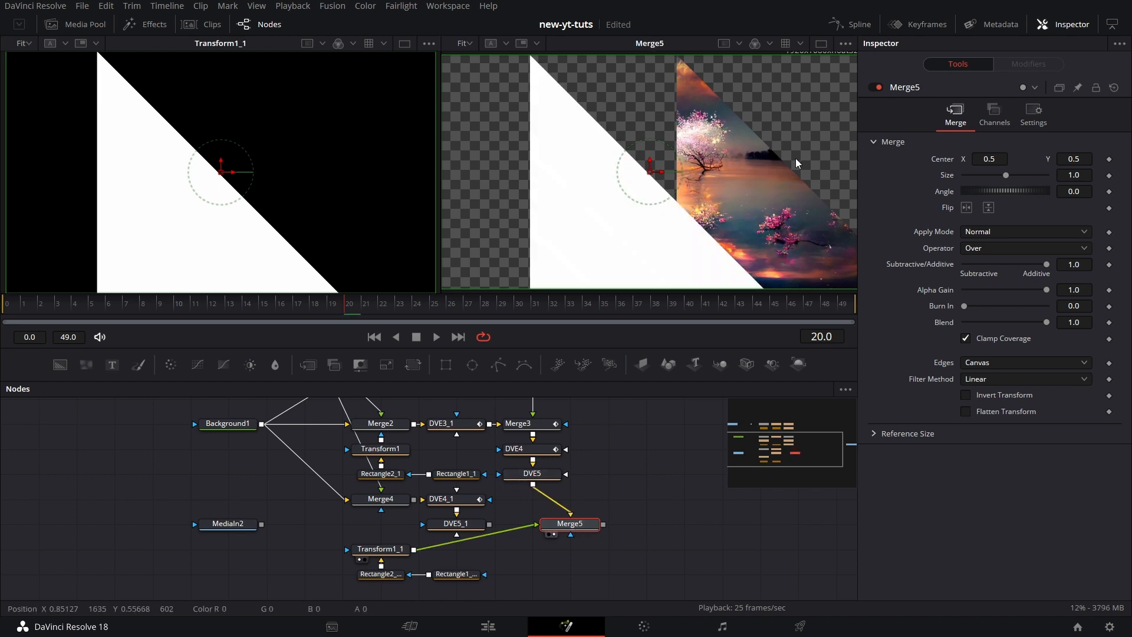
Set Transform1_1's Center X to 1.062 to line its mask up with the DVE5 triangle, checking the edges at 100% zoom.
click(386, 554)
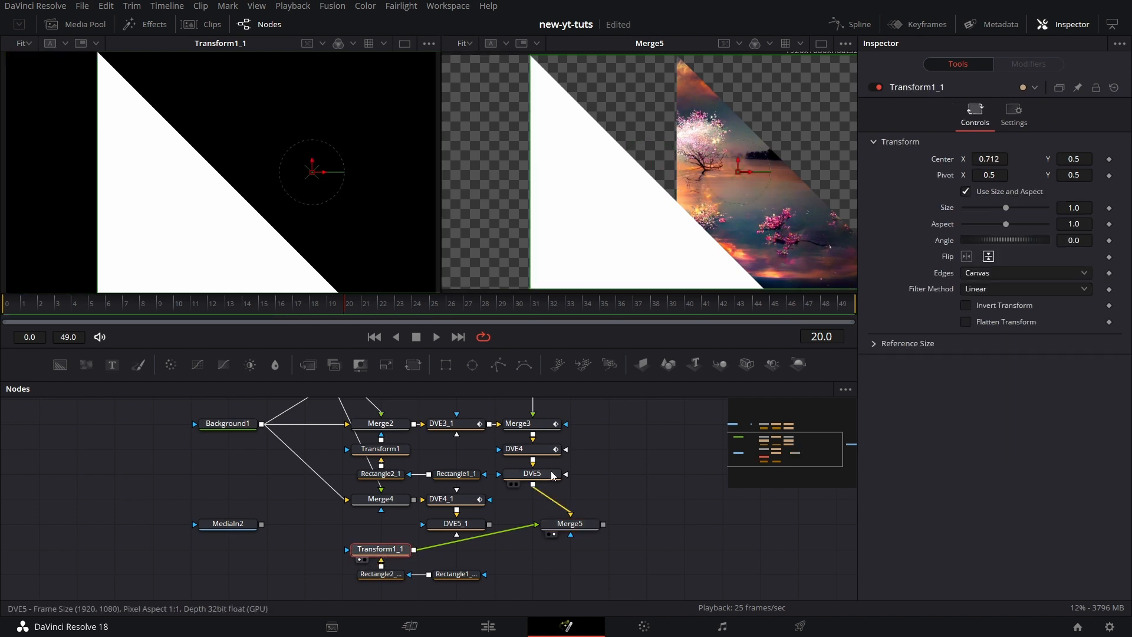
drag(988, 159, 1074, 158)
click(466, 43)
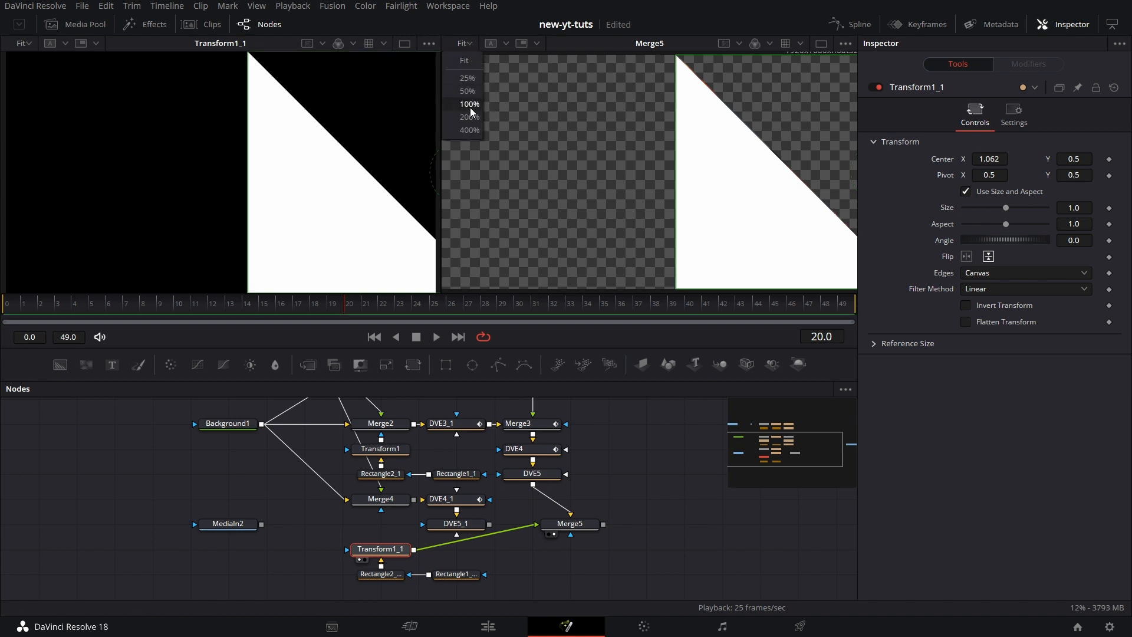
click(470, 105)
drag(529, 243, 548, 230)
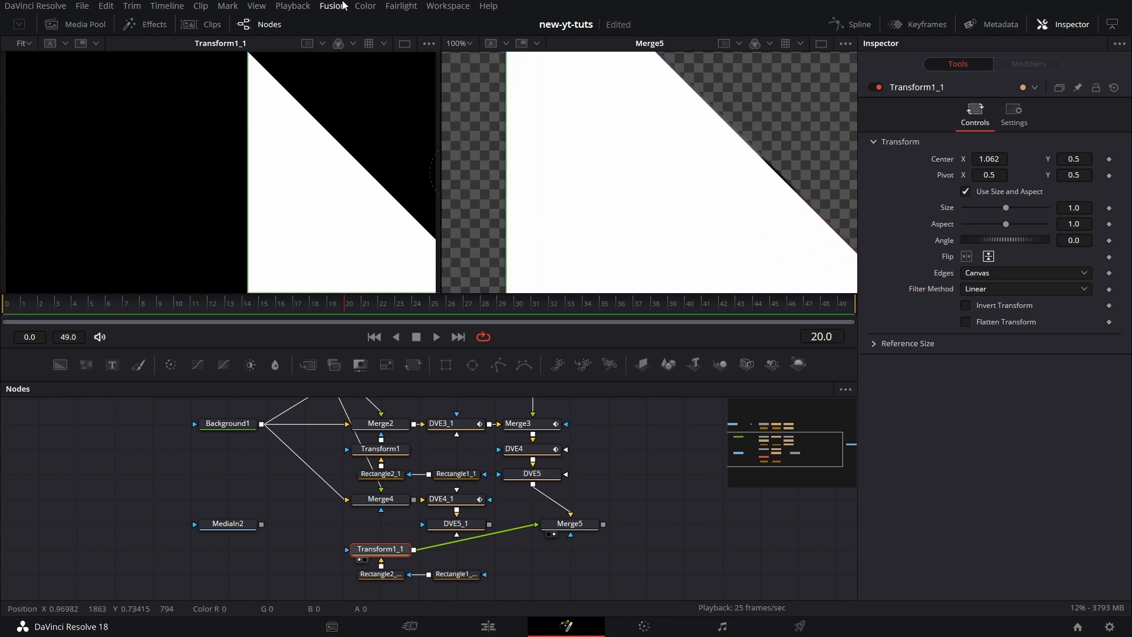
click(468, 44)
click(465, 61)
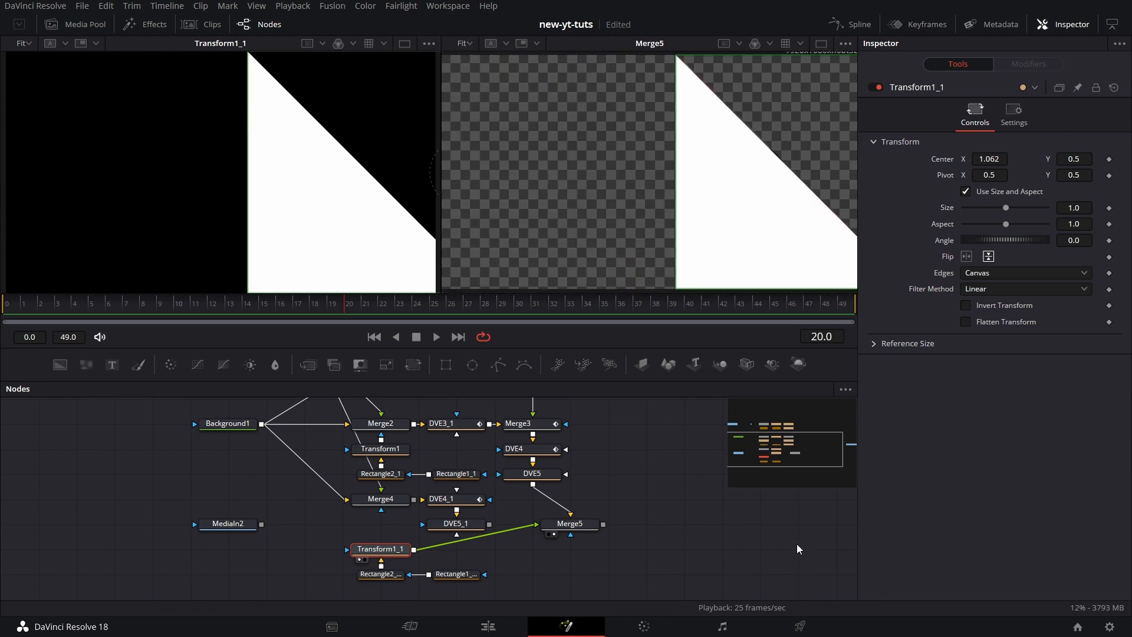
Delete the temporary Merge5 node that was used to align the mask.
drag(685, 571, 696, 540)
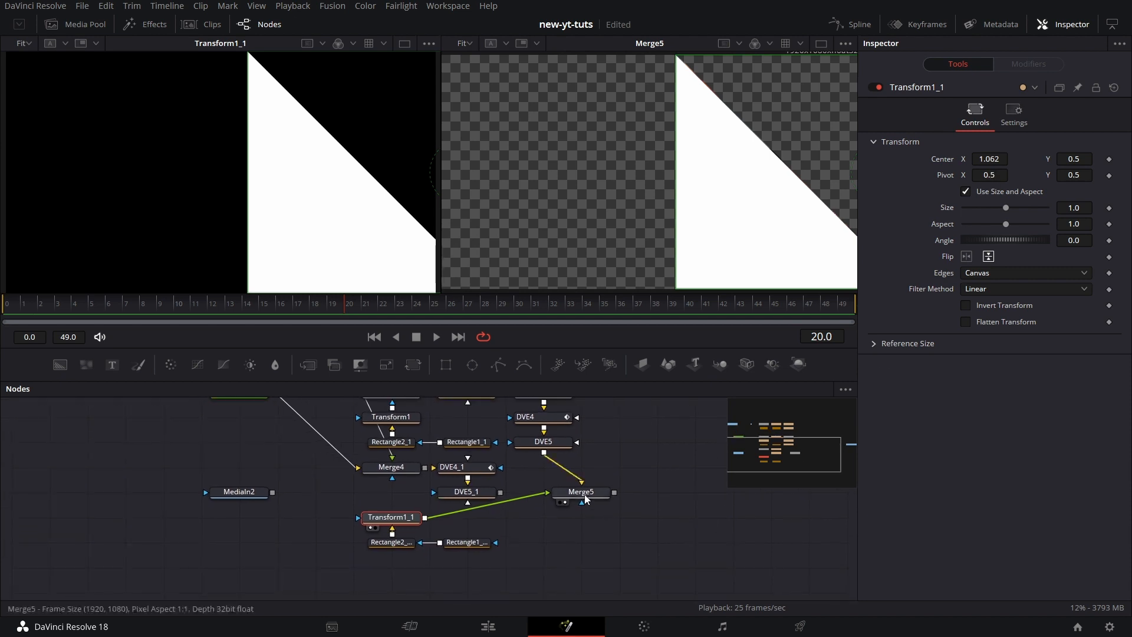
click(584, 494)
key(Delete)
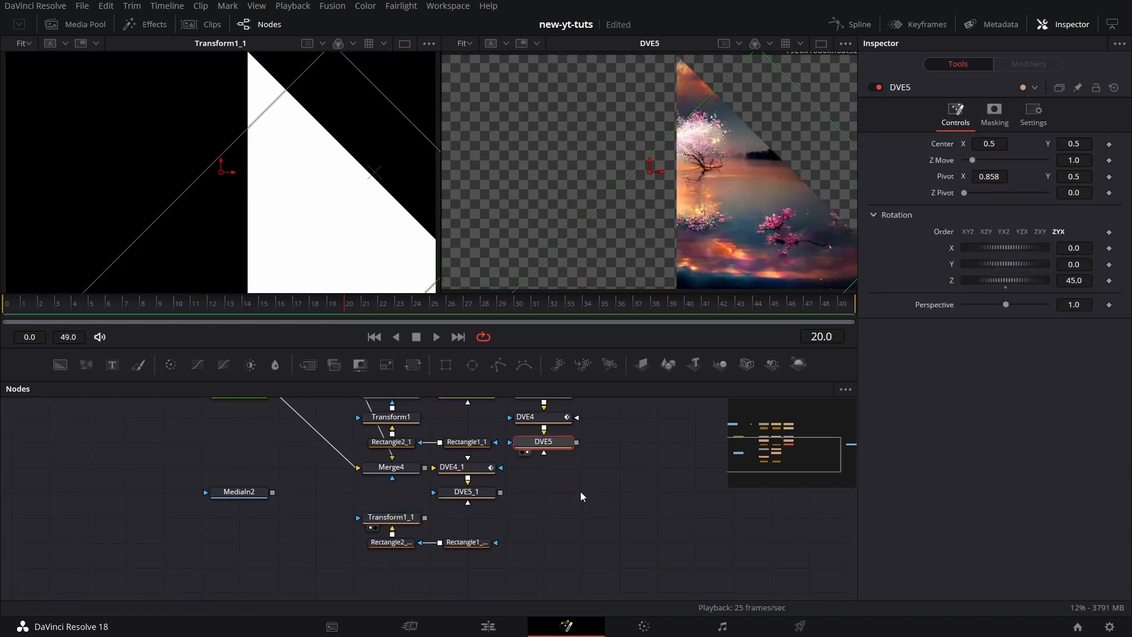
Connect Transform1_1 to Merge4's mask input, view Merge4, and move the transform and its rectangles directly beneath it.
drag(575, 510, 582, 500)
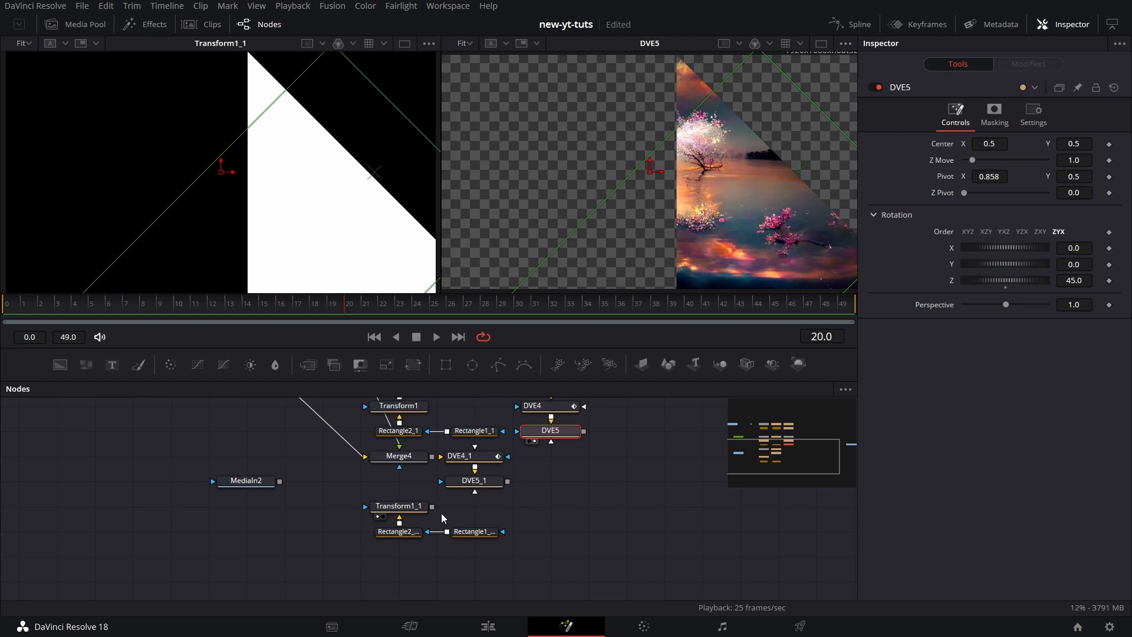
drag(432, 505, 280, 194)
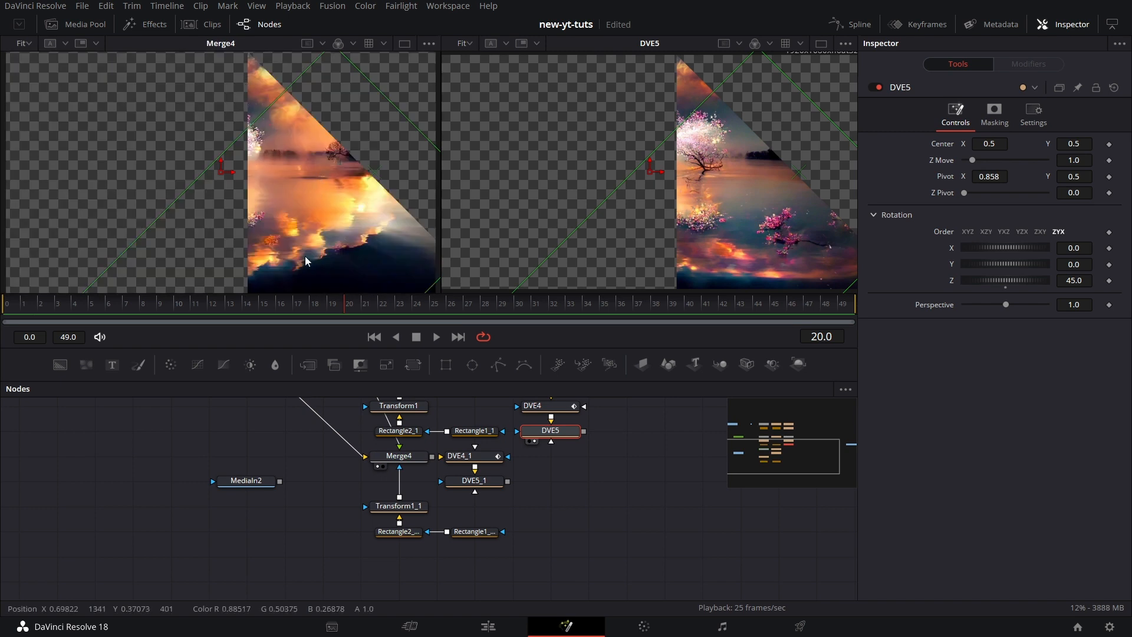
drag(614, 504, 606, 504)
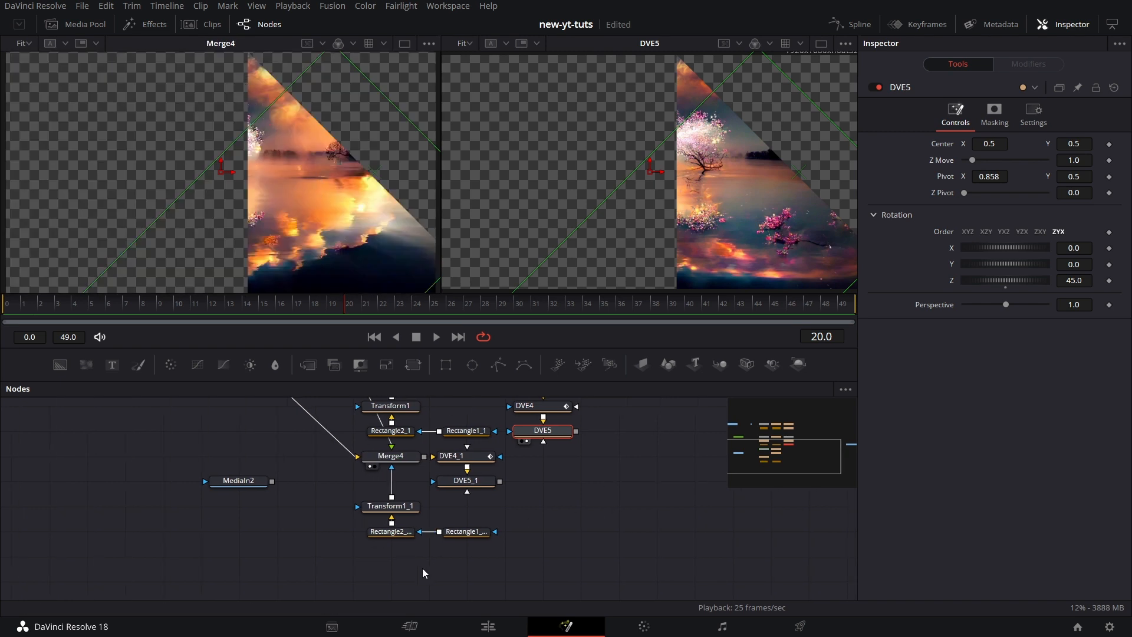
drag(355, 559, 413, 490)
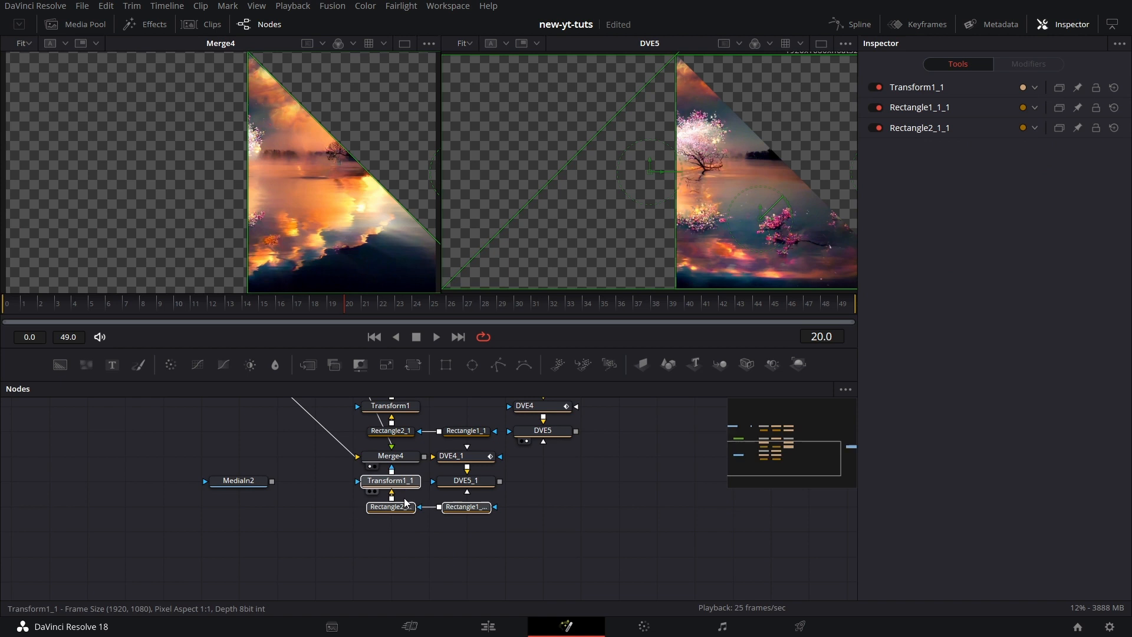
click(547, 497)
Place DVE5_1 beside DVE4_1, feed Merge4's output into DVE4_1, and show DVE5_1 in the first viewer.
drag(491, 489, 568, 463)
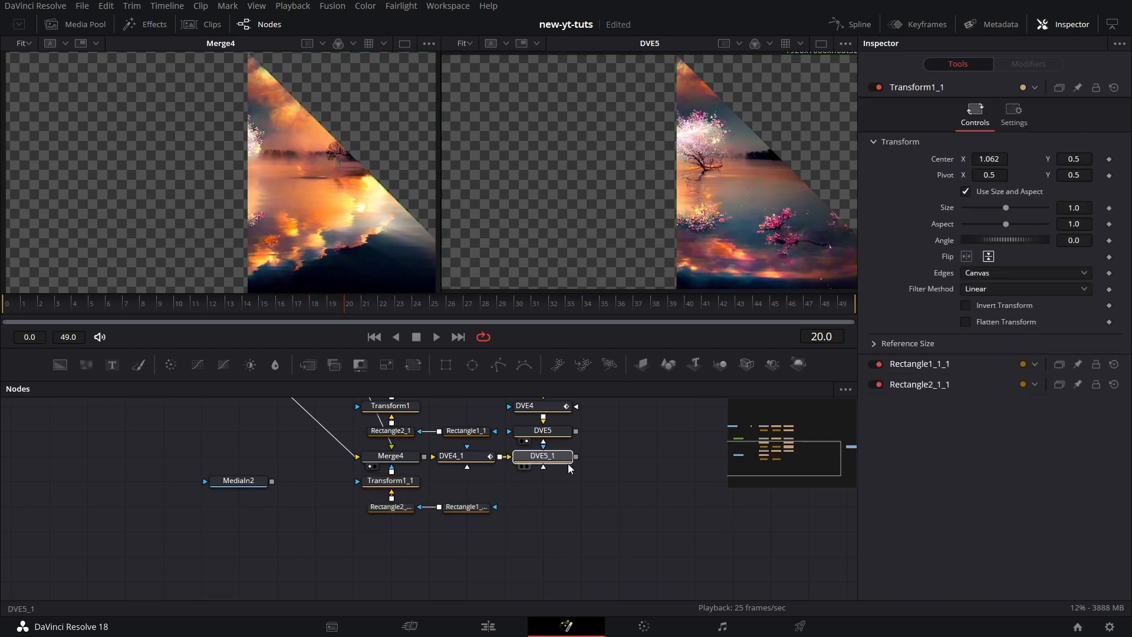
drag(453, 481, 507, 447)
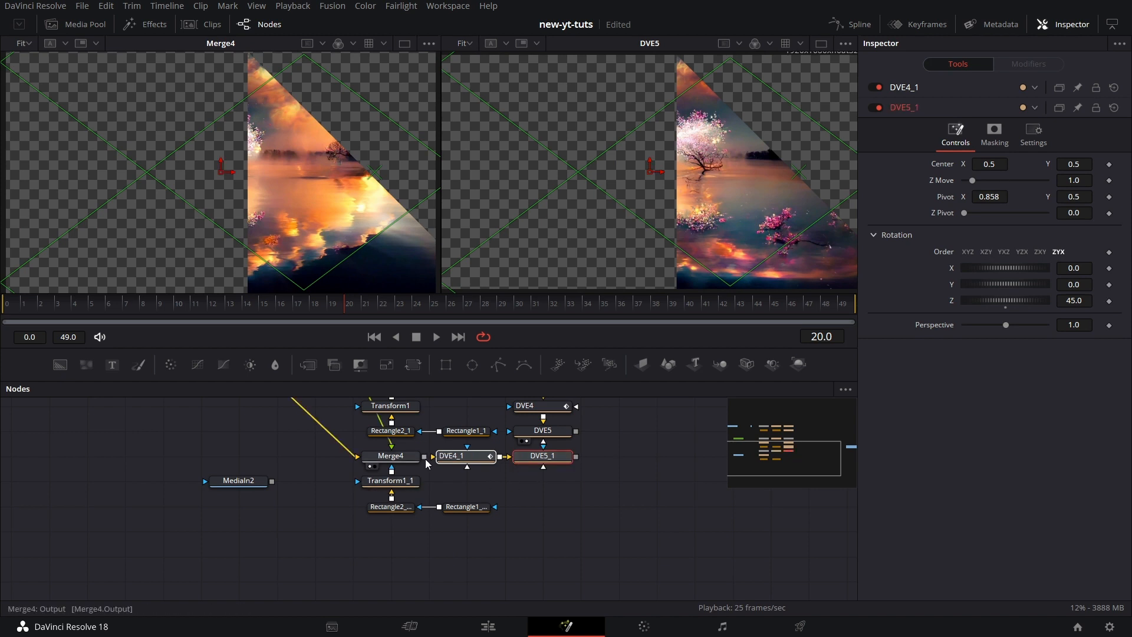
drag(424, 458, 437, 457)
drag(582, 476, 302, 173)
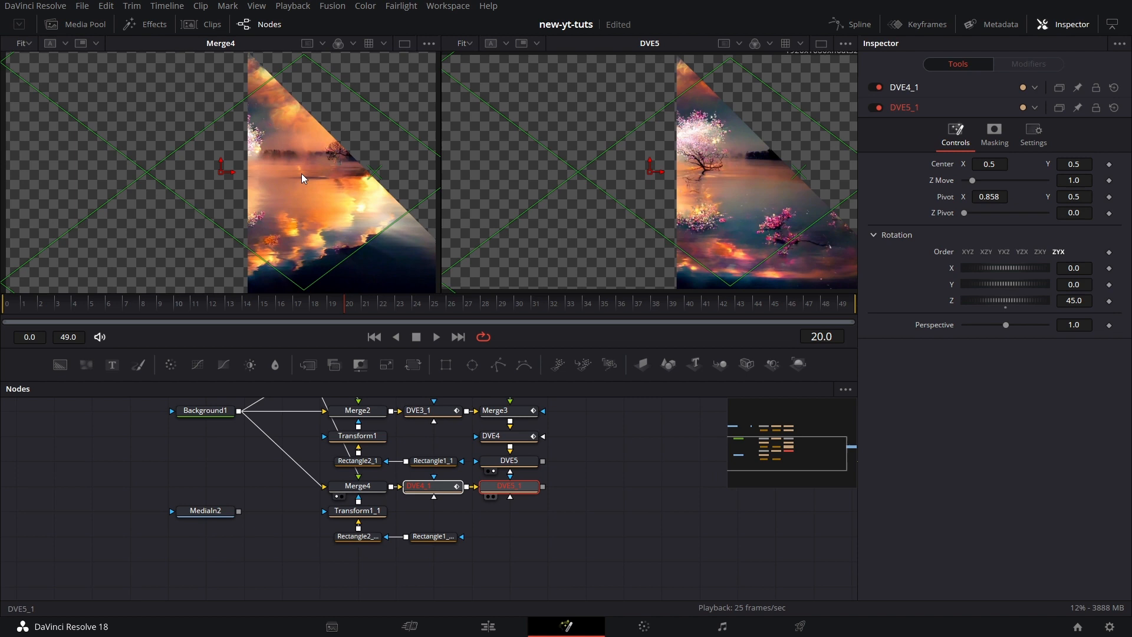
Shift the DVE2, DVE3, Merge3, DVE4 and DVE5 column away from DVE5_1 to make room in the node tree.
drag(550, 439, 312, 553)
scroll(414, 490, up, 3)
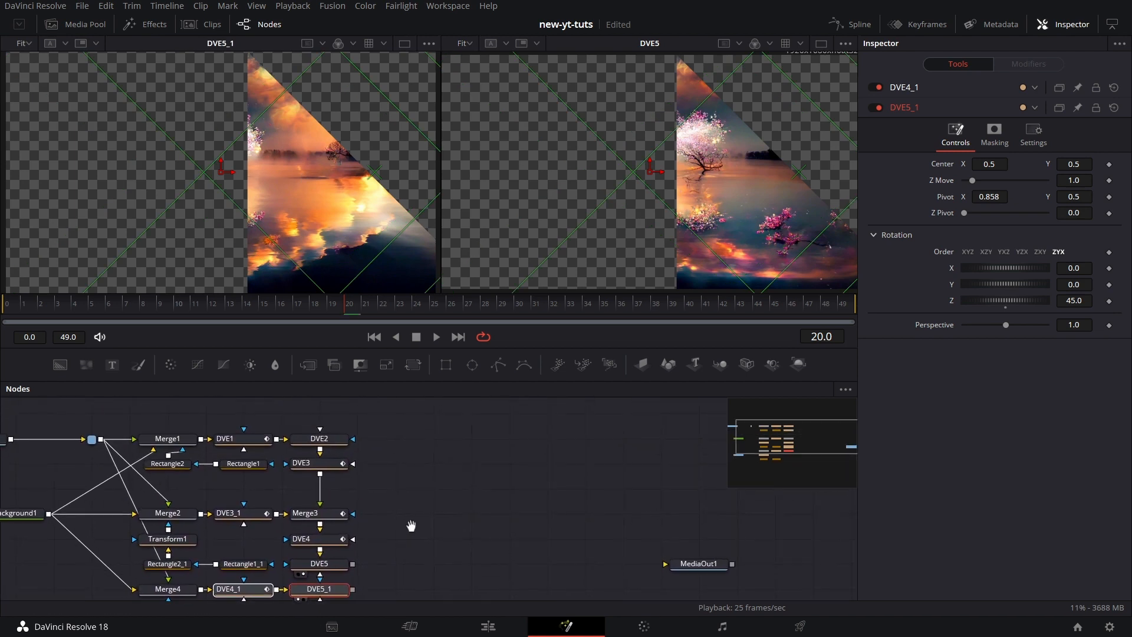
drag(388, 415, 288, 573)
drag(318, 559, 395, 559)
click(497, 547)
drag(498, 551, 507, 503)
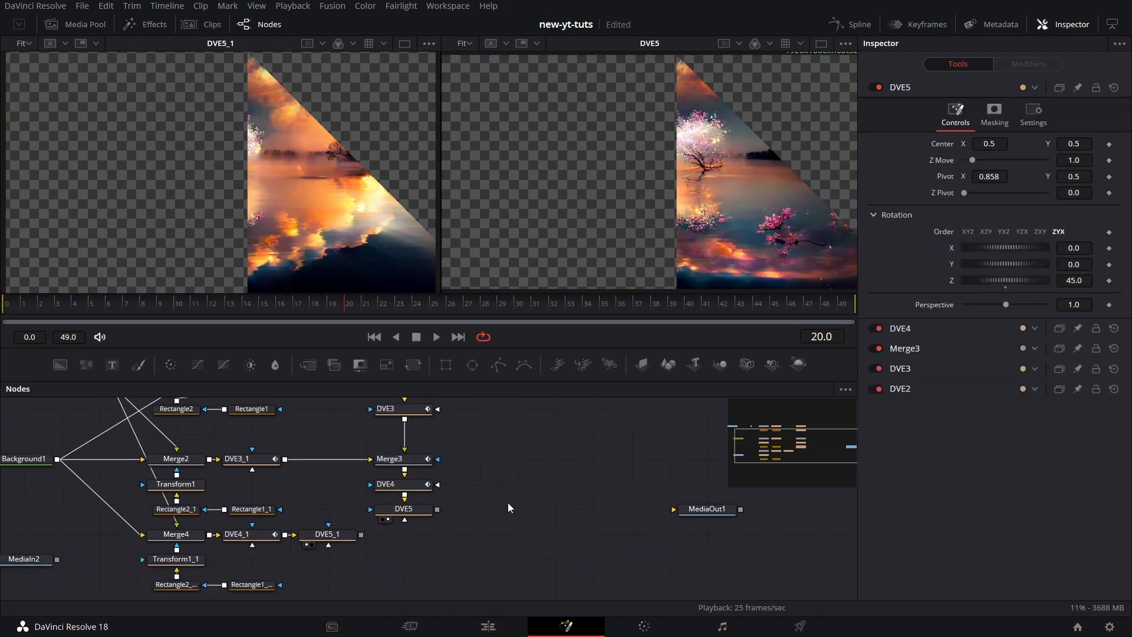
Add a Merge node beneath DVE5, with DVE5 as its background and DVE5_1 as its foreground.
drag(313, 365, 402, 538)
drag(422, 537, 420, 535)
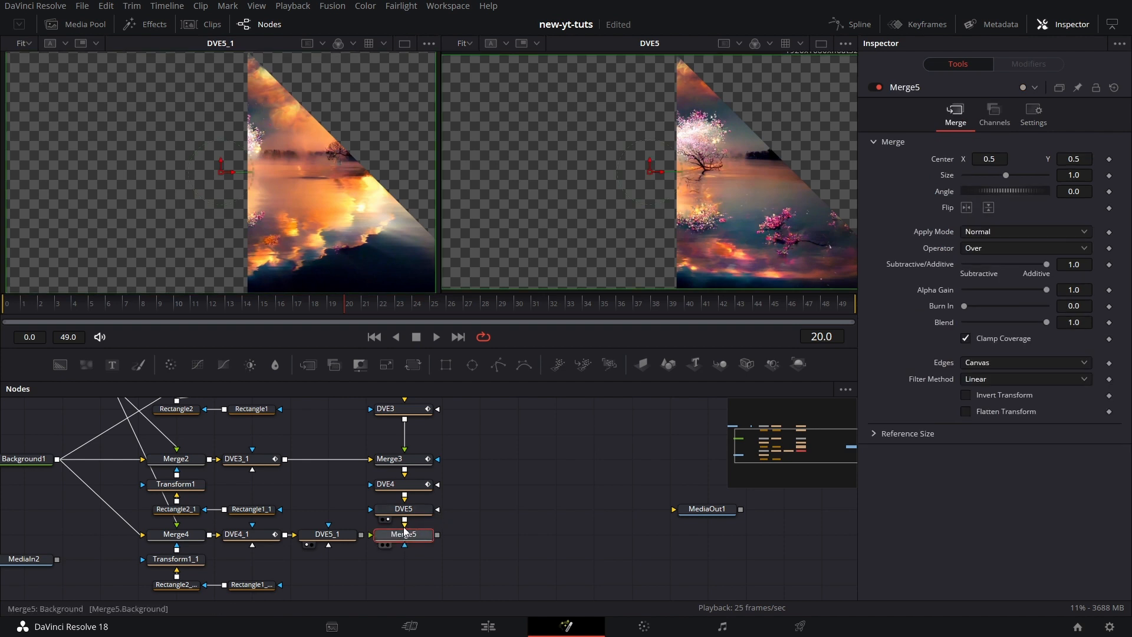
drag(413, 537, 413, 562)
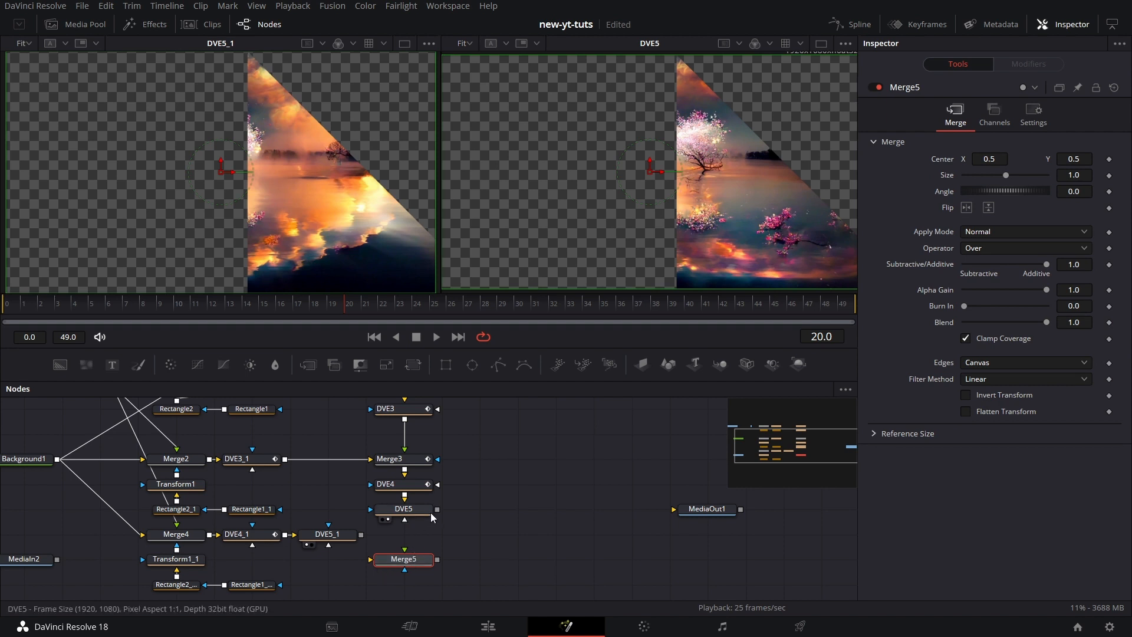
drag(361, 535, 406, 541)
click(543, 535)
click(421, 538)
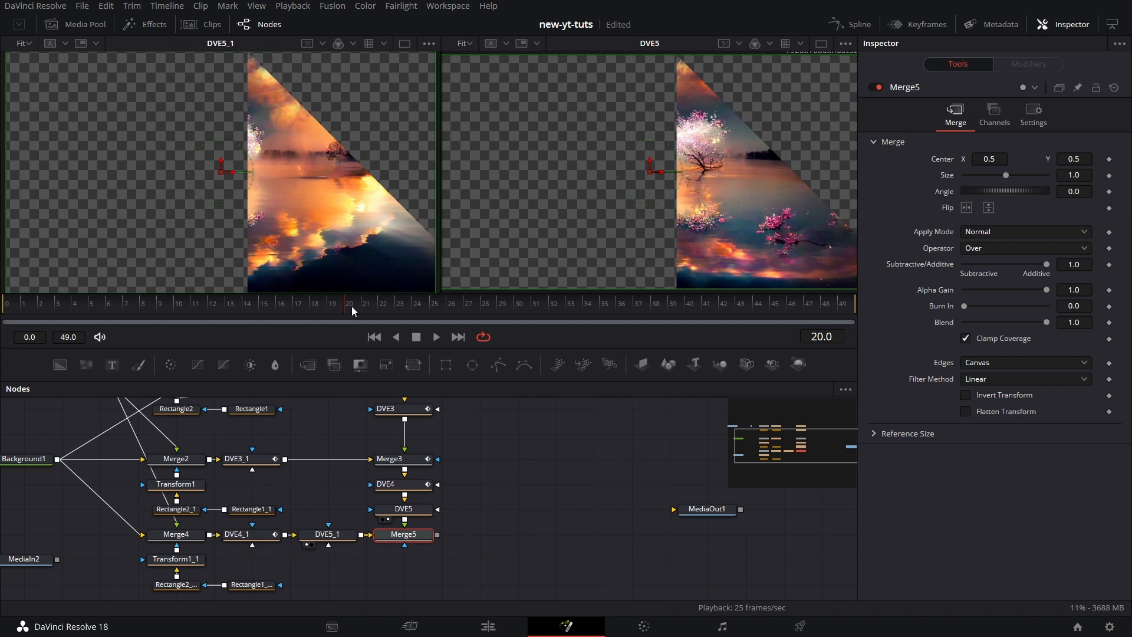
View Merge5 in the first viewer, examine how the fold flips between frames 24 and 25, and view DVE5_1 there again.
drag(430, 536, 324, 230)
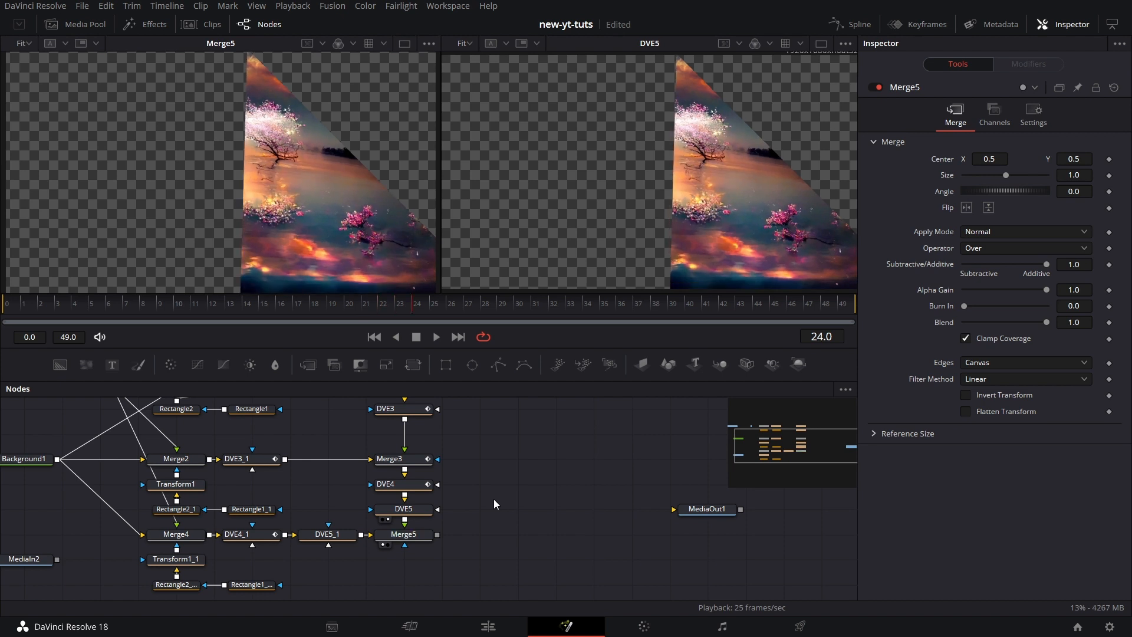
key(Left)
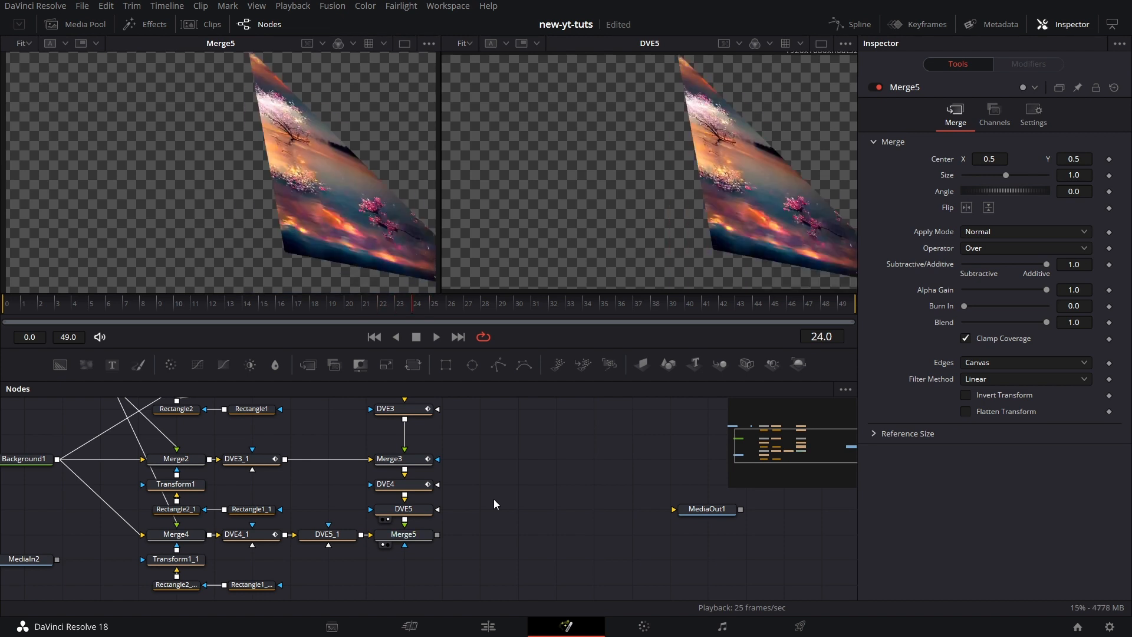
key(Right)
key(Left)
key(Right)
key(Left)
key(Right)
key(Left)
key(Right)
key(Left)
key(Right)
key(Left)
key(Right)
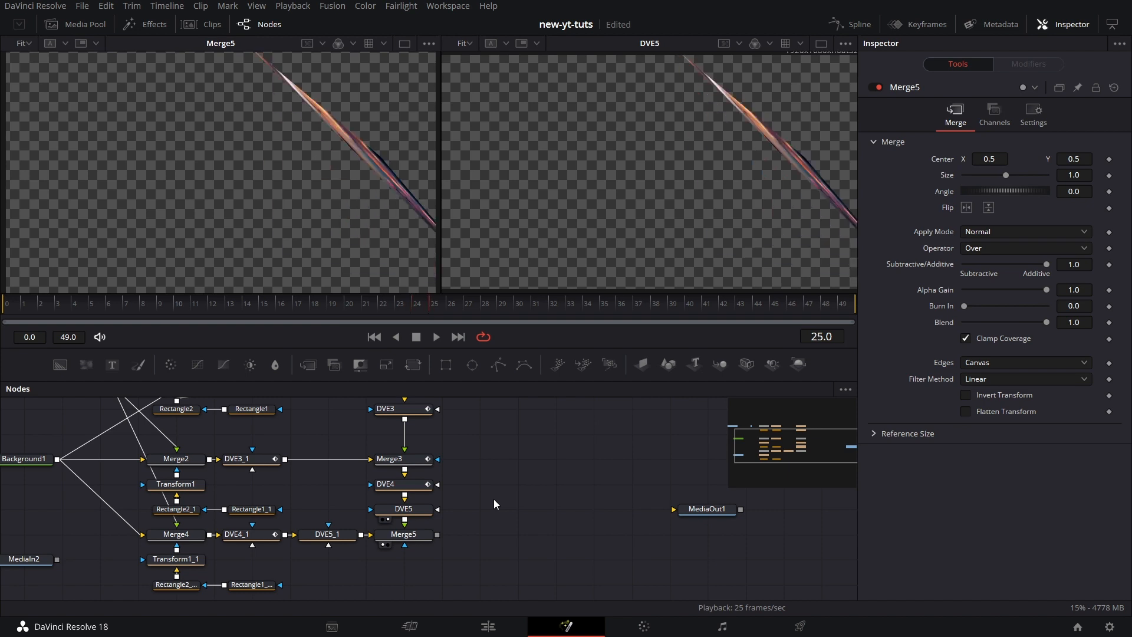
key(Left)
key(Left)
key(Left)
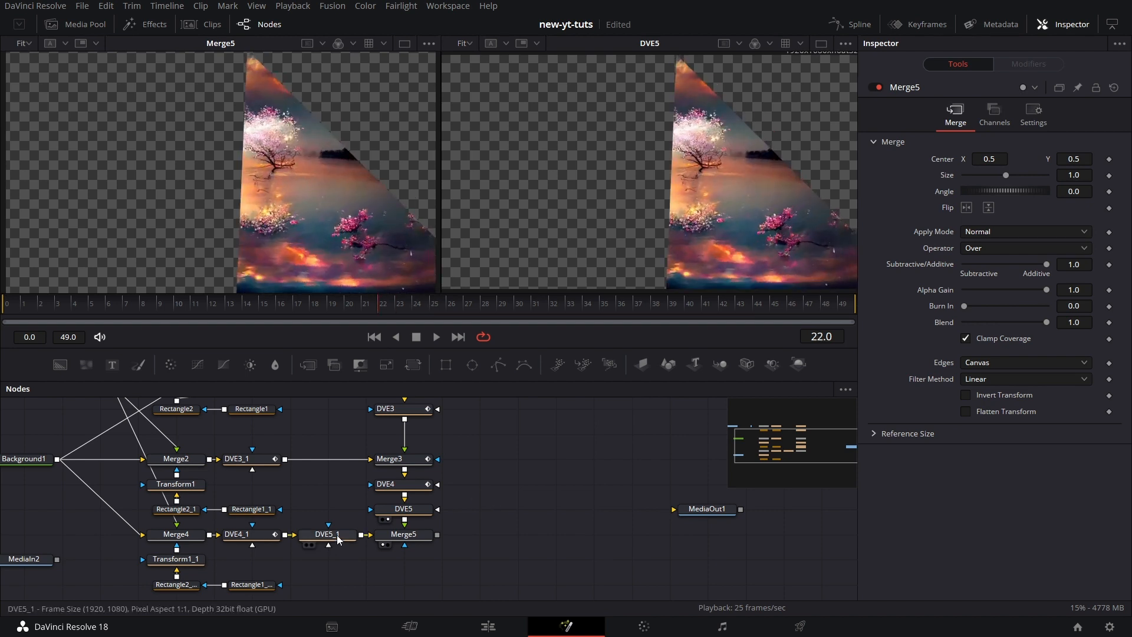
drag(329, 535, 247, 214)
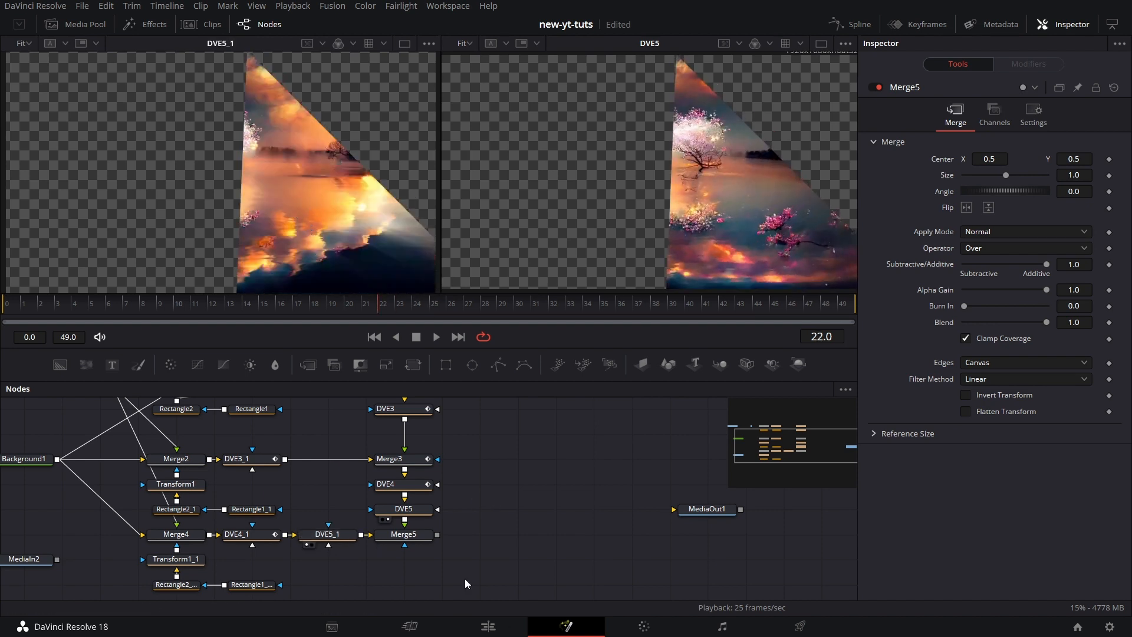
Modify Merge5's Blend with Anim Curves, choose the Custom curve, and shape it into a steep rise near its middle.
click(422, 538)
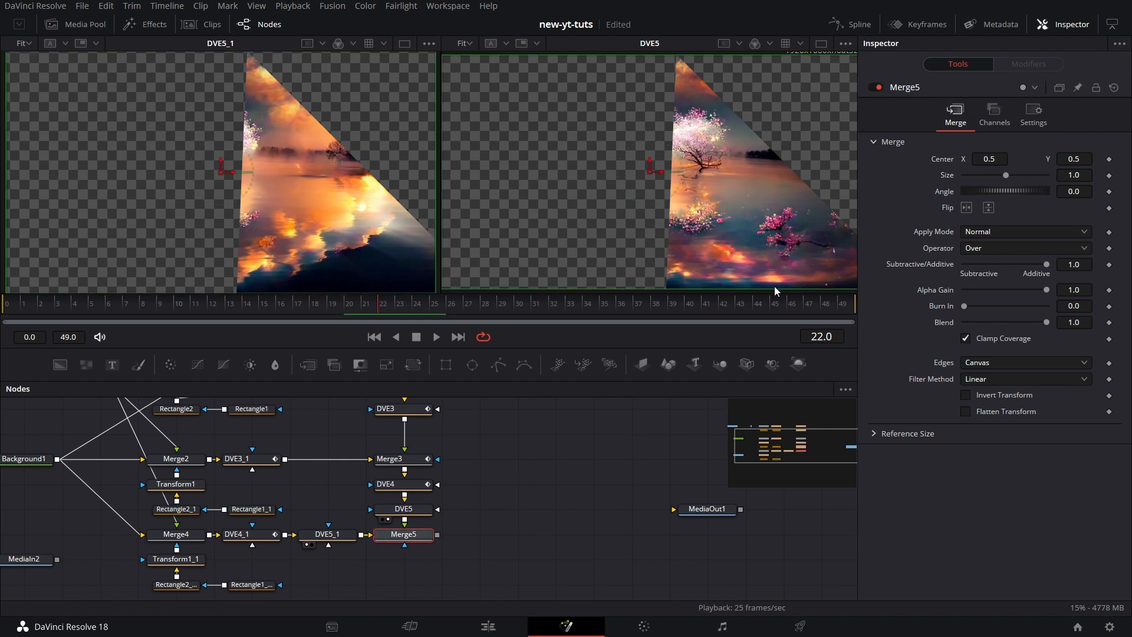
right_click(943, 322)
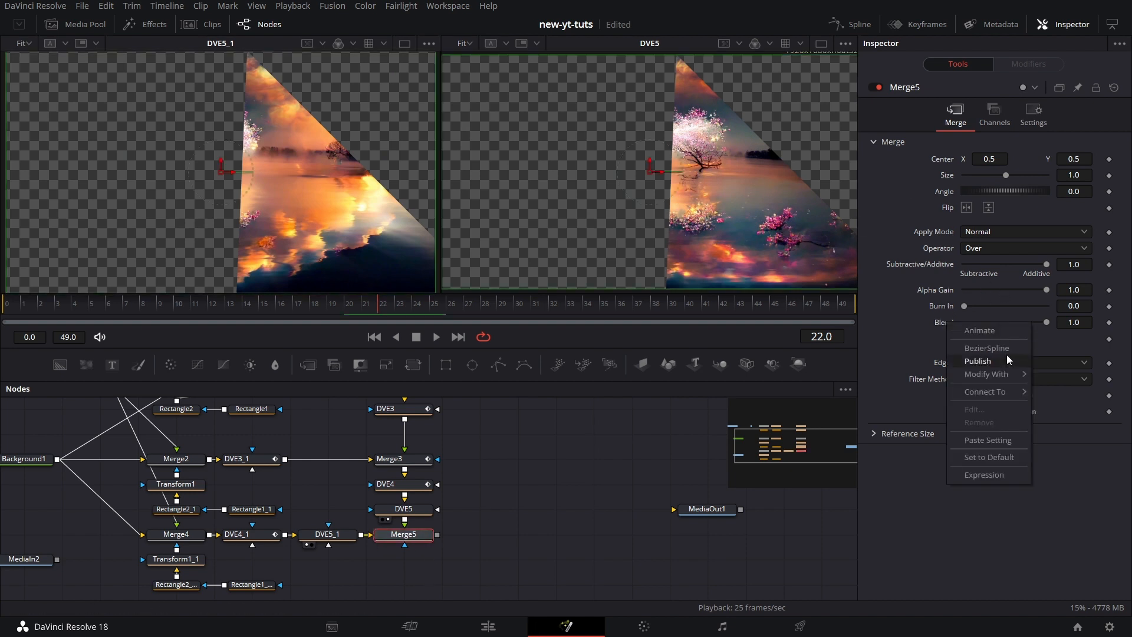
mouse_move(991, 374)
click(885, 366)
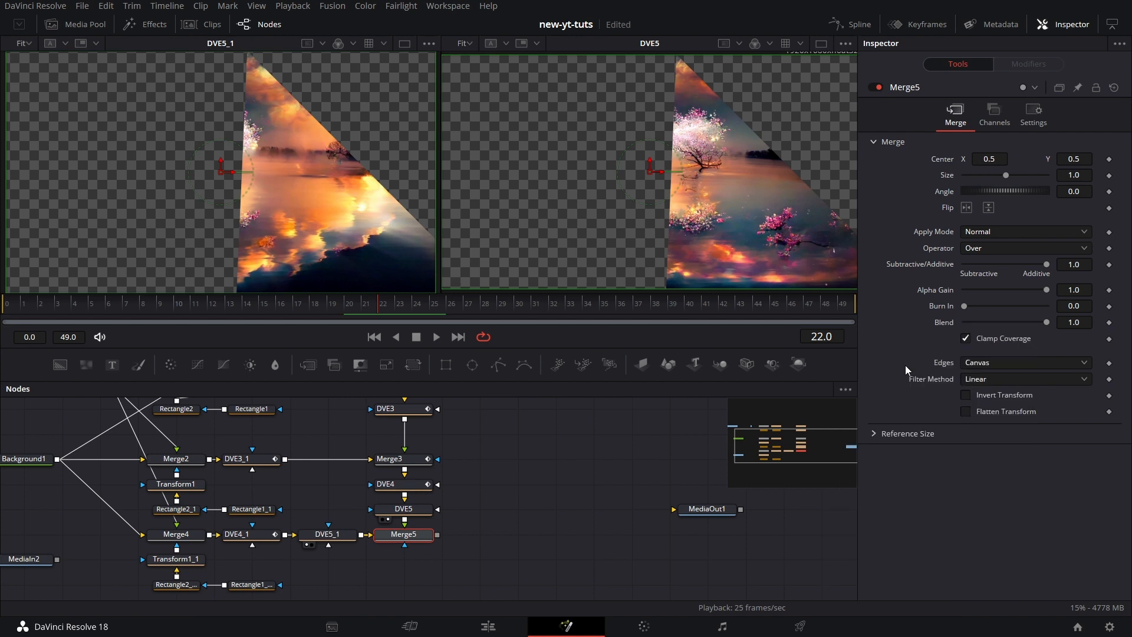
click(1029, 64)
click(1005, 176)
click(998, 222)
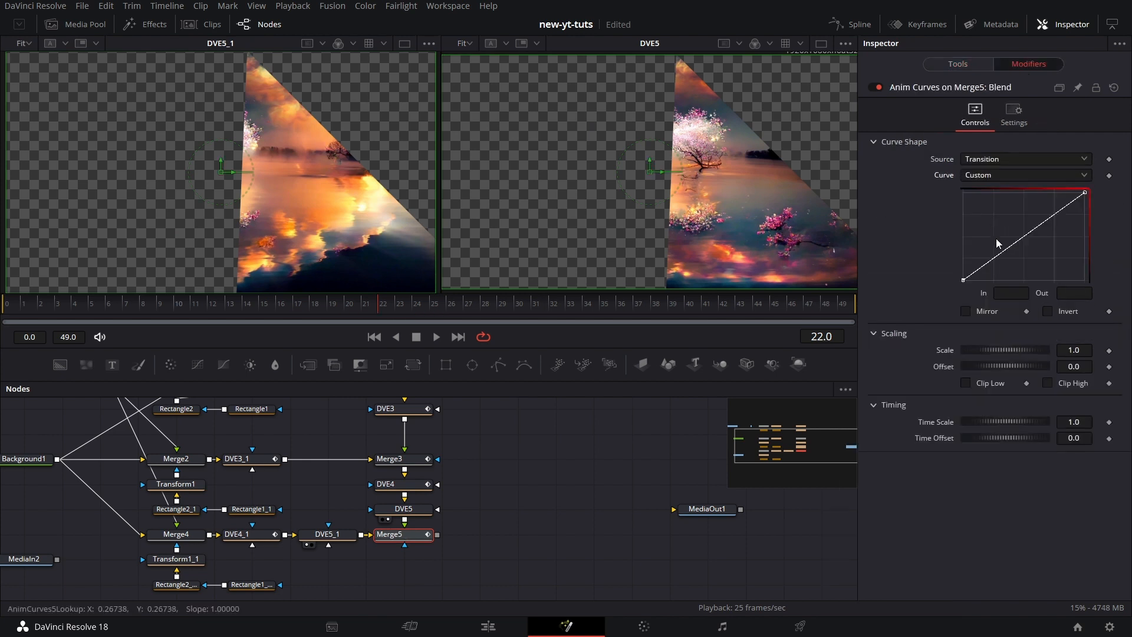
drag(1007, 252, 1019, 268)
drag(1056, 228, 1028, 196)
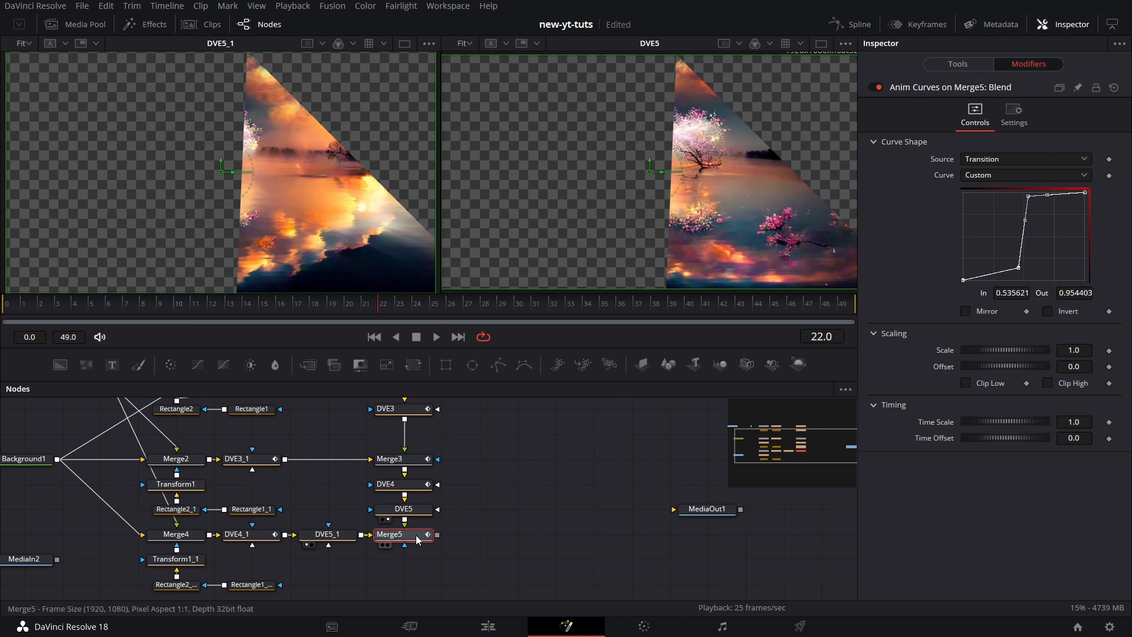
View Merge5 in the second viewer and compare the blend on frames 24 and 25.
key(2)
click(558, 544)
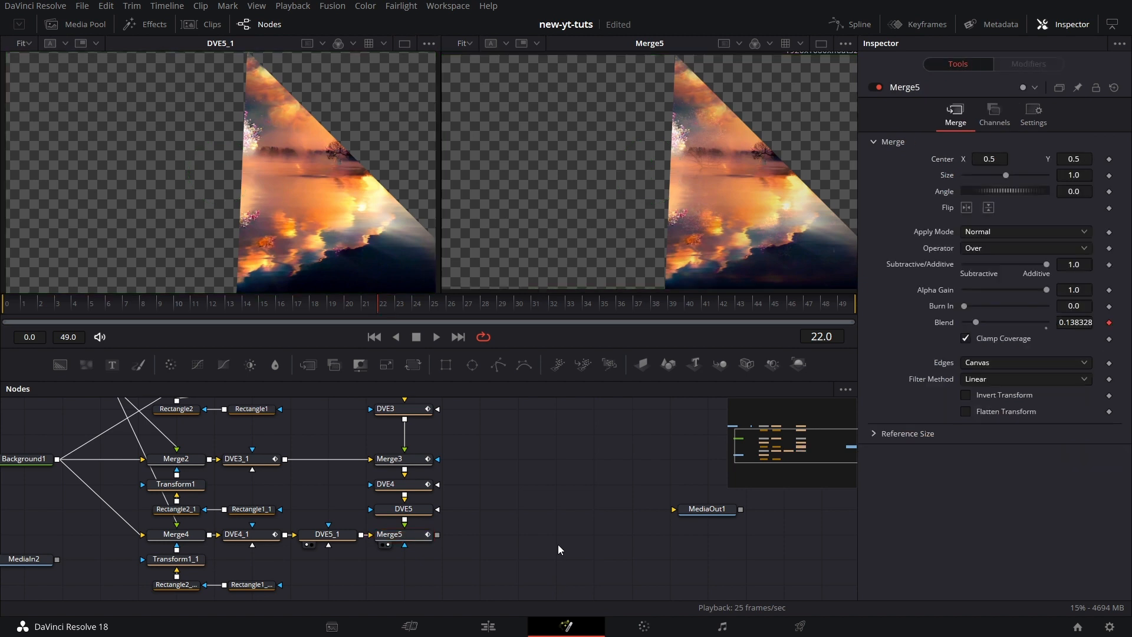
key(Right)
key(Right)
key(Right)
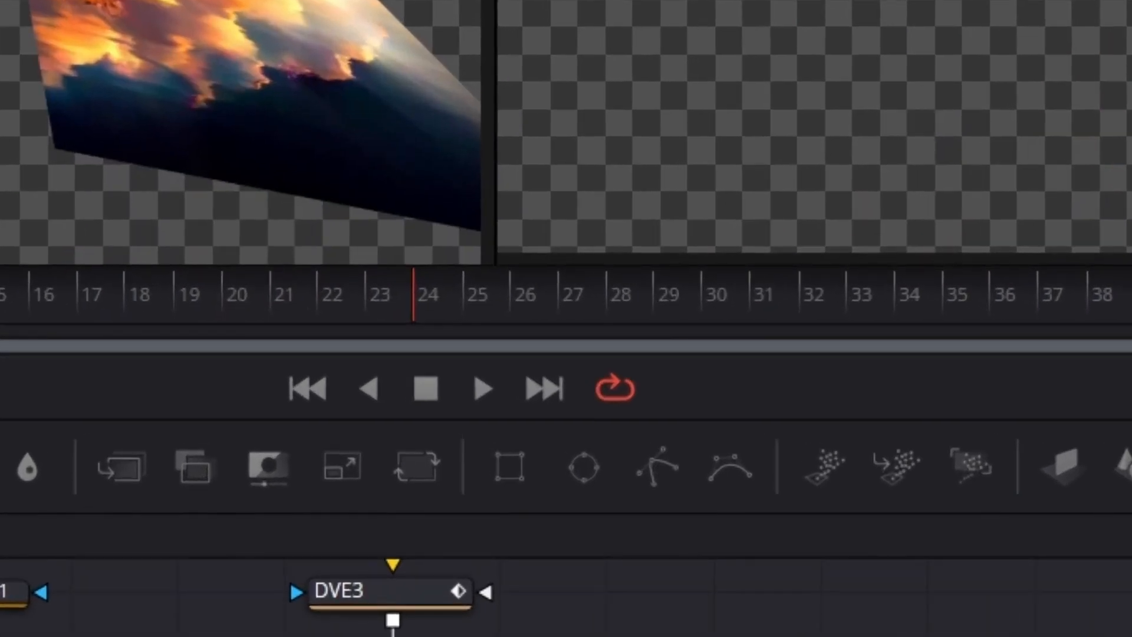
key(Left)
key(Right)
key(Left)
key(Right)
key(Left)
key(Right)
key(Left)
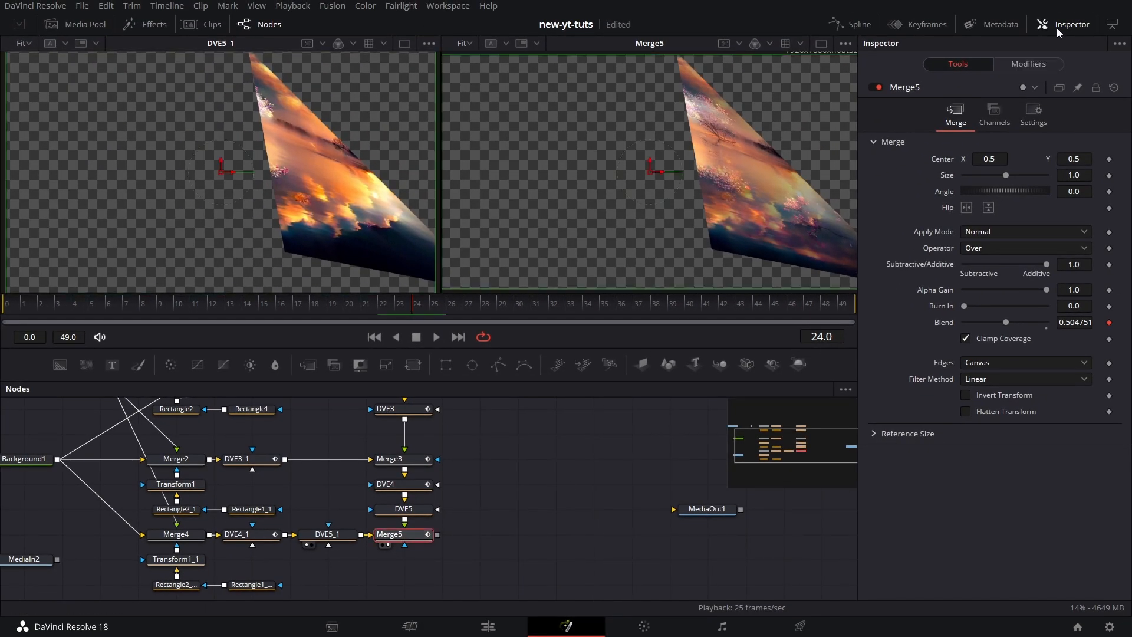
Set the lower middle point of Merge5's Blend curve to In 0.5 and Out 0.
click(1029, 63)
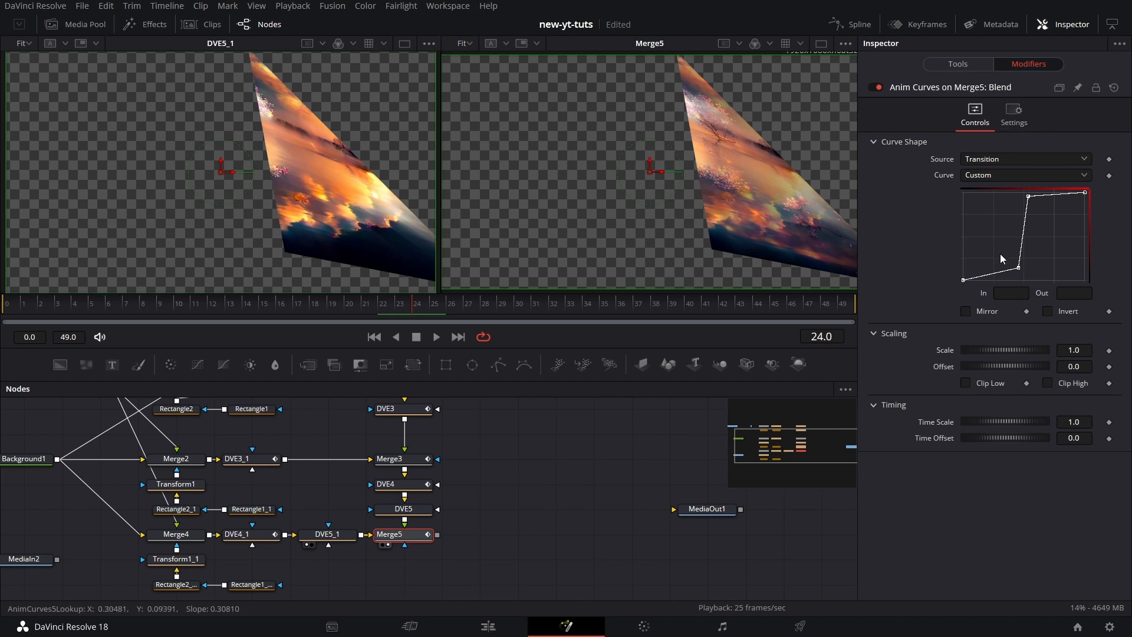
click(1015, 292)
text(0.5)
key(Tab)
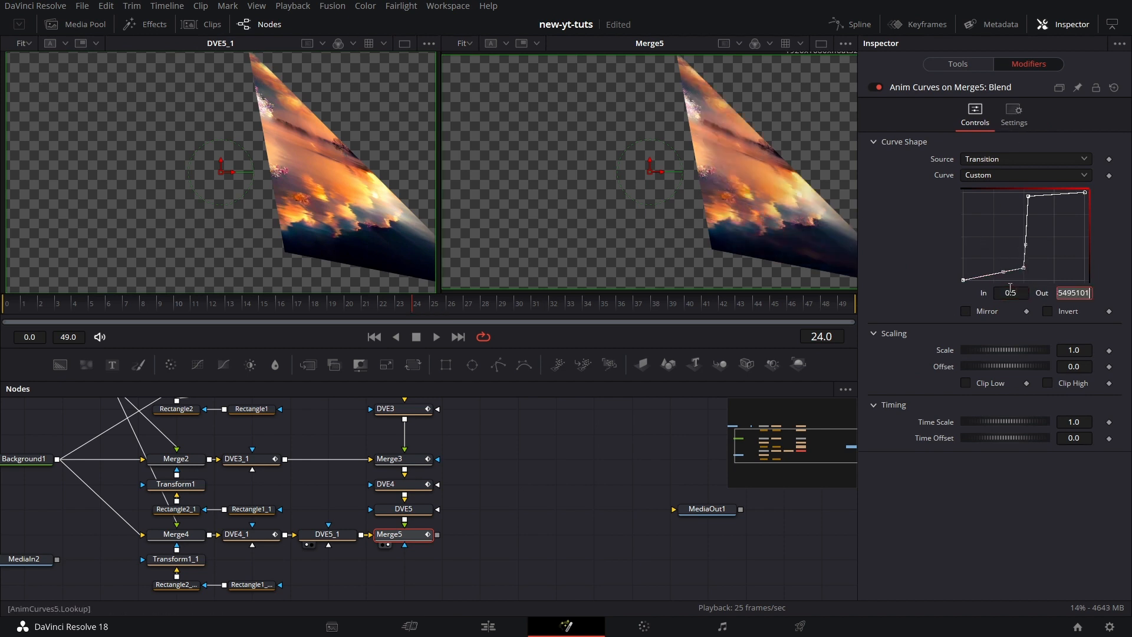
text(0)
key(Tab)
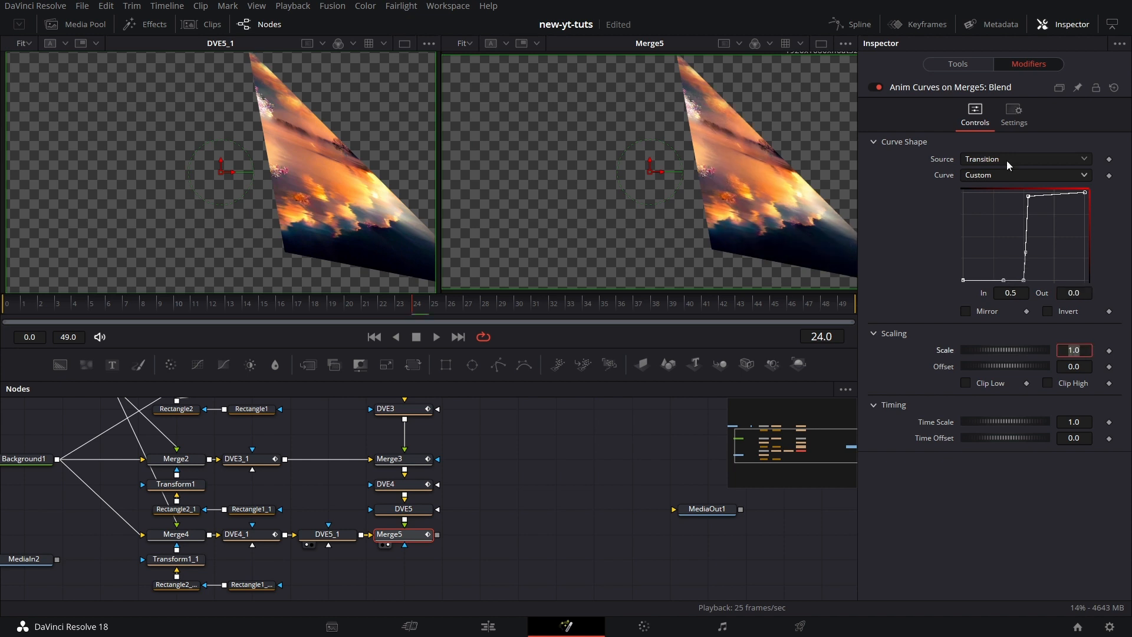
Set the upper middle point of Merge5's Blend curve to In 0.5 and Out 1.
click(1031, 198)
click(1023, 293)
text(0.5)
key(Tab)
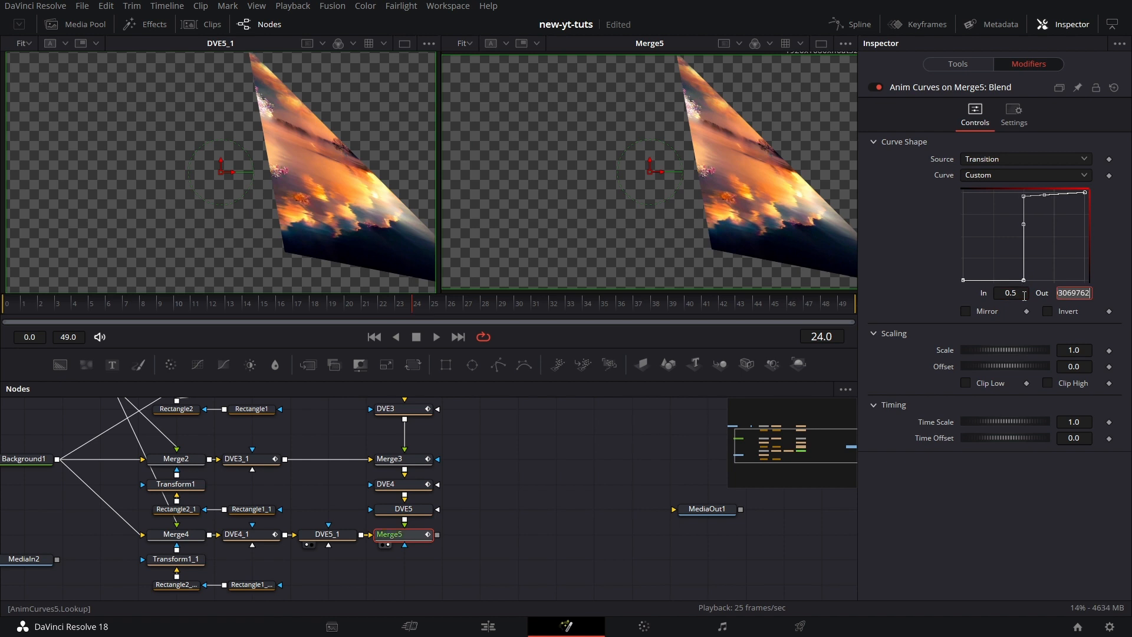
text(1)
key(Tab)
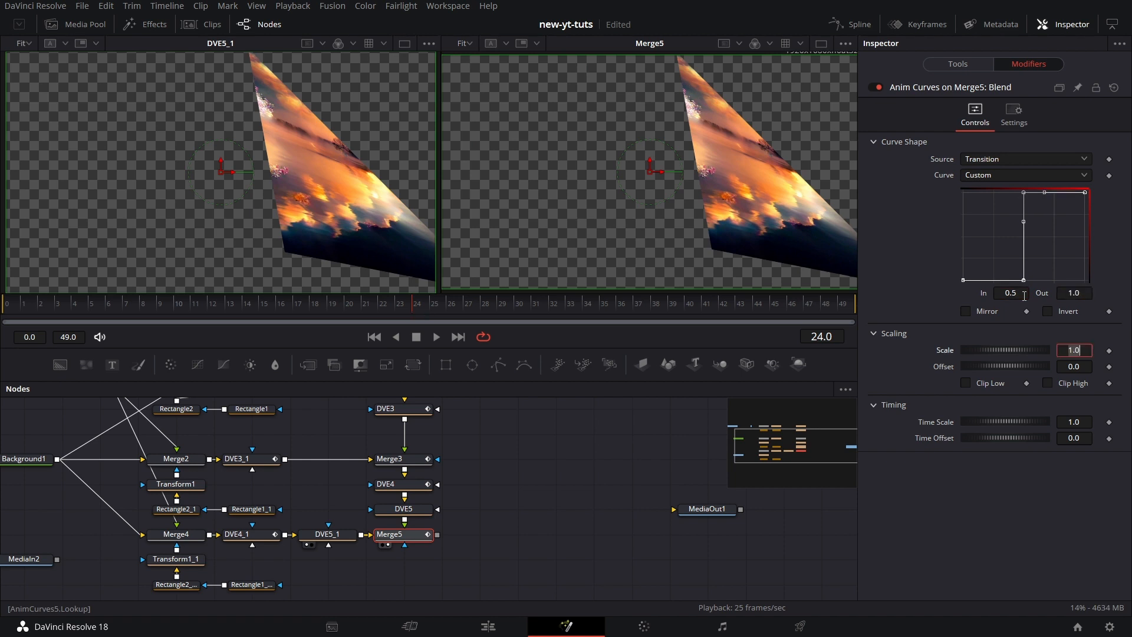
click(974, 532)
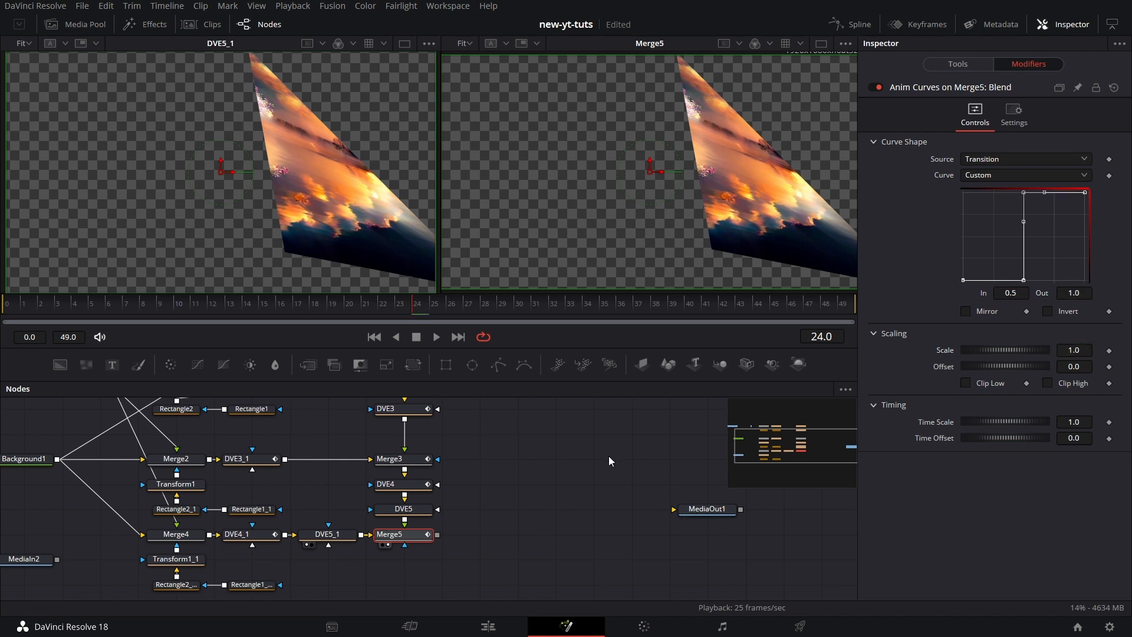
Check Merge5's Blend value while stepping back and forth between frames 24 and 25.
drag(577, 471, 584, 467)
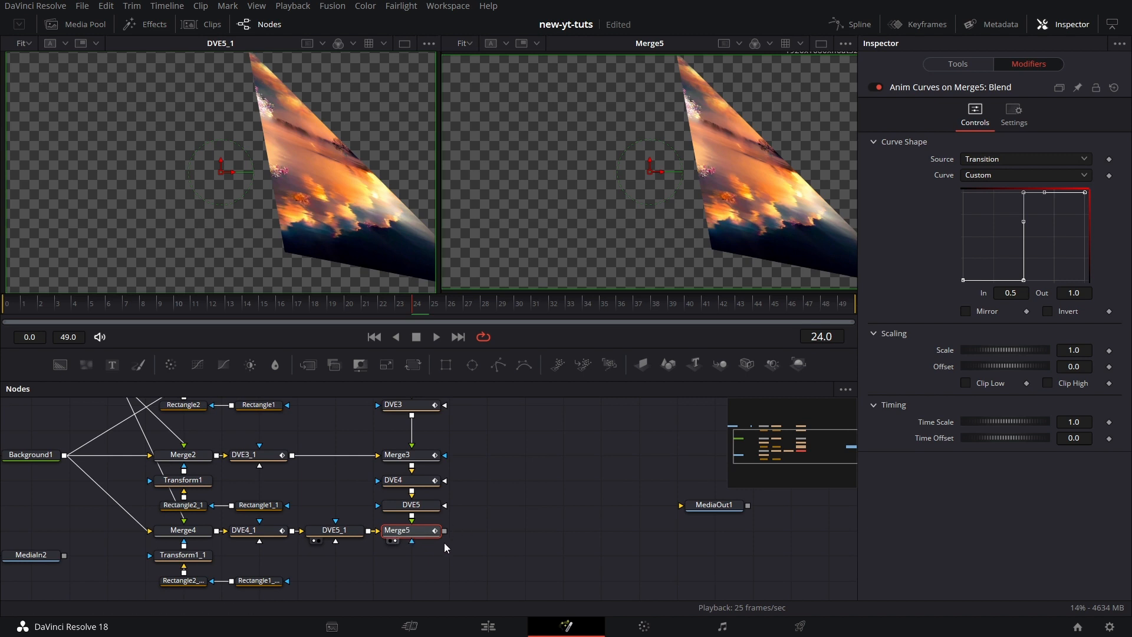
click(927, 66)
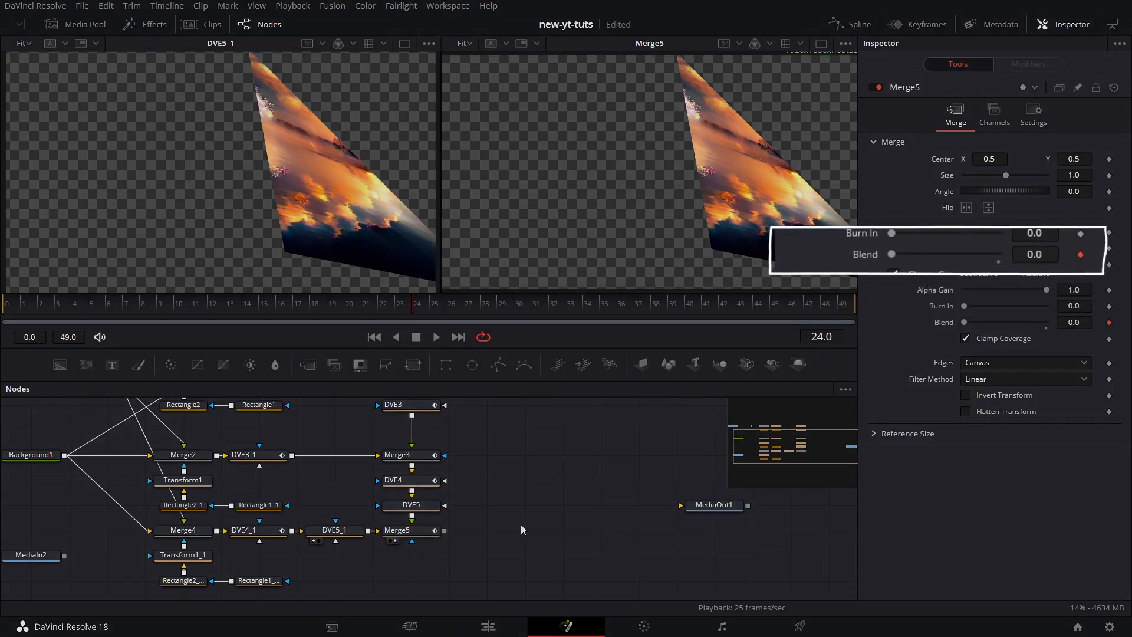
key(Right)
key(Left)
key(Right)
key(Left)
key(Right)
key(Left)
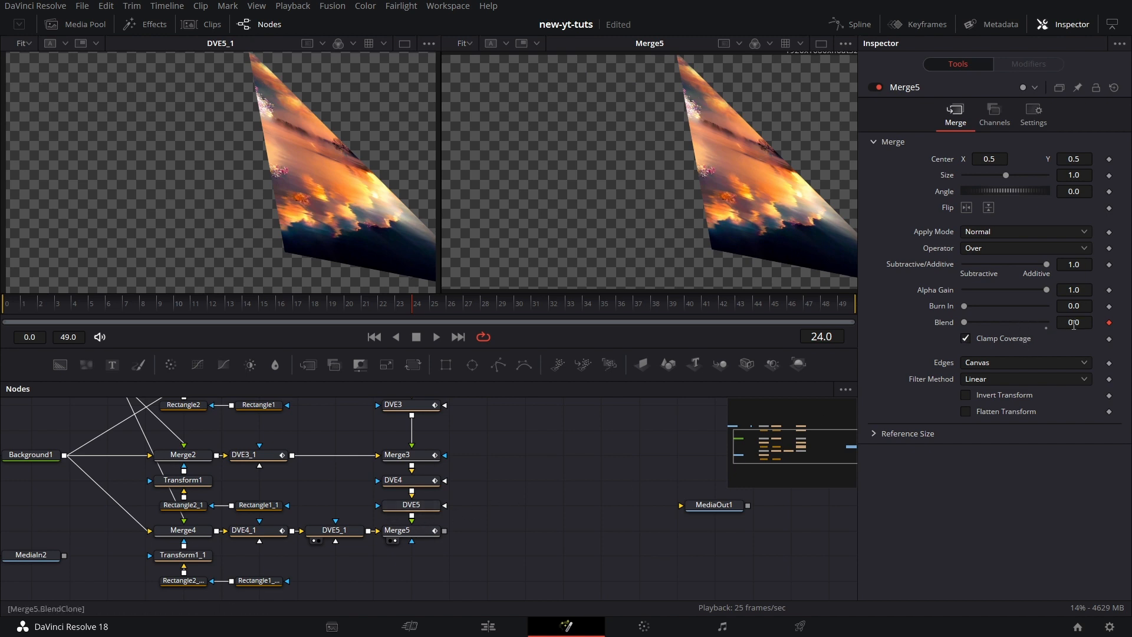
Invert Merge5's Blend animation by setting the Anim Curves modifier's Offset to 1.0 and Scale to -1.0.
click(413, 530)
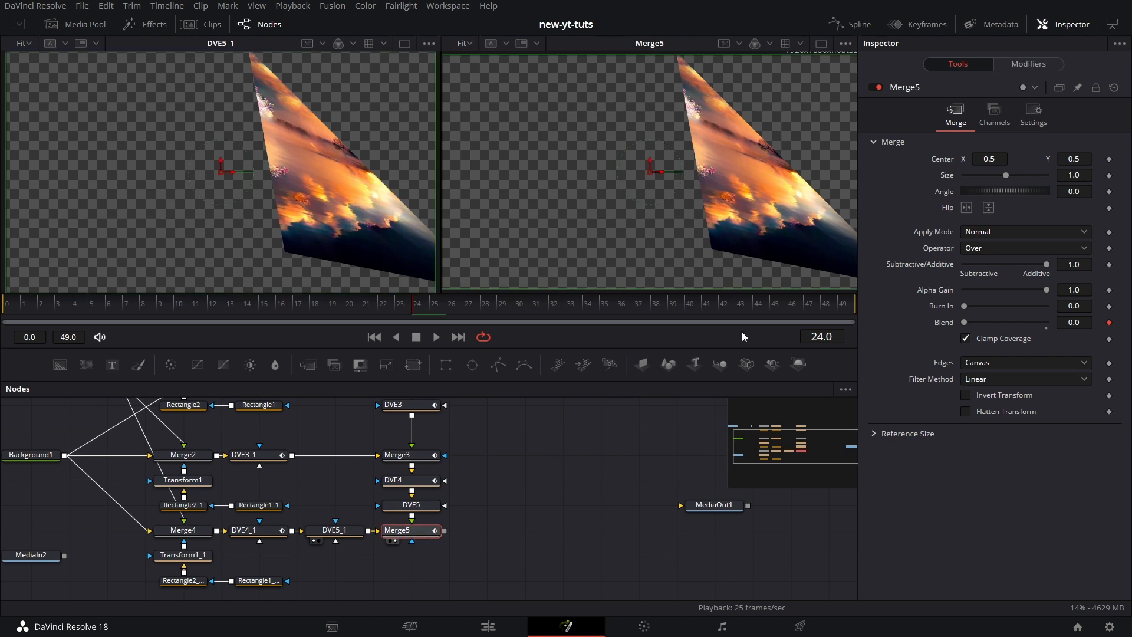
click(1024, 65)
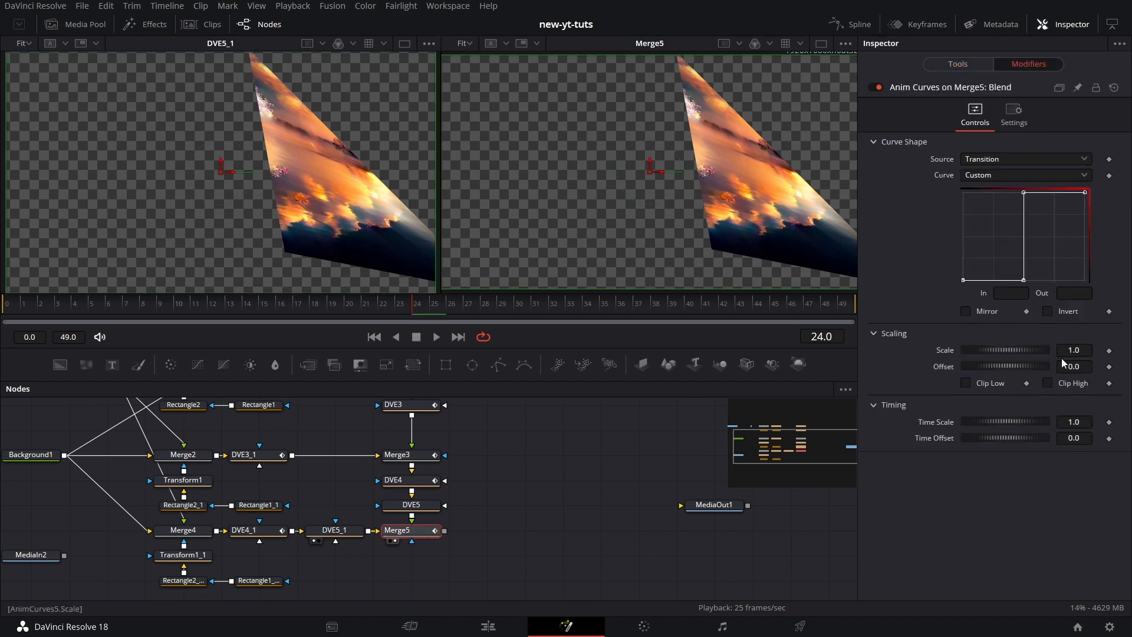
click(1085, 366)
text(1)
click(1069, 350)
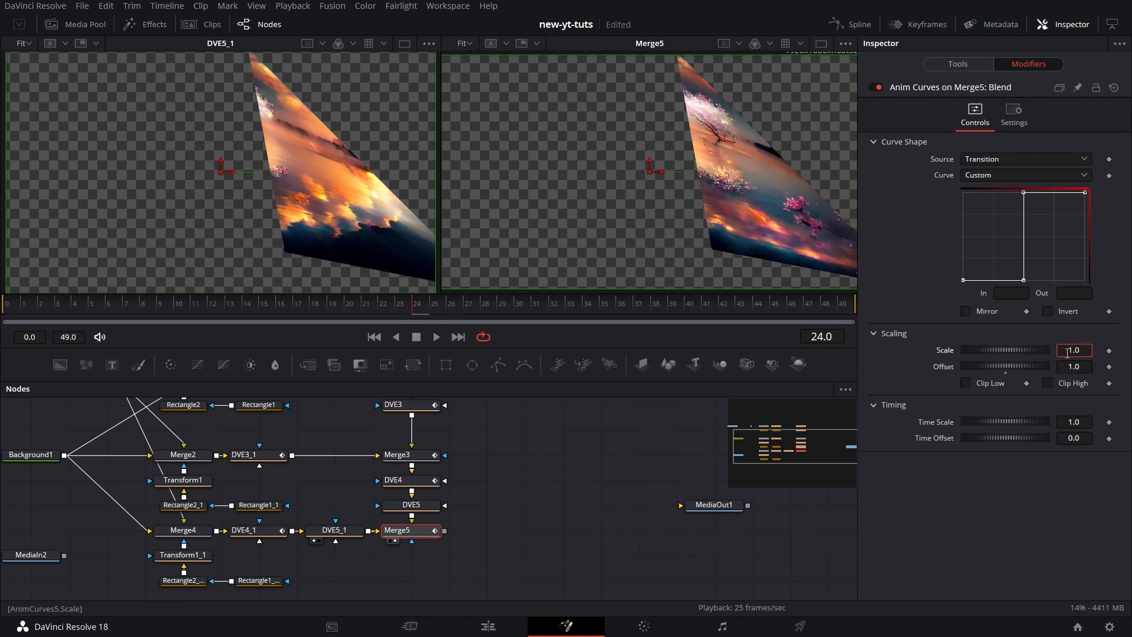
key(Return)
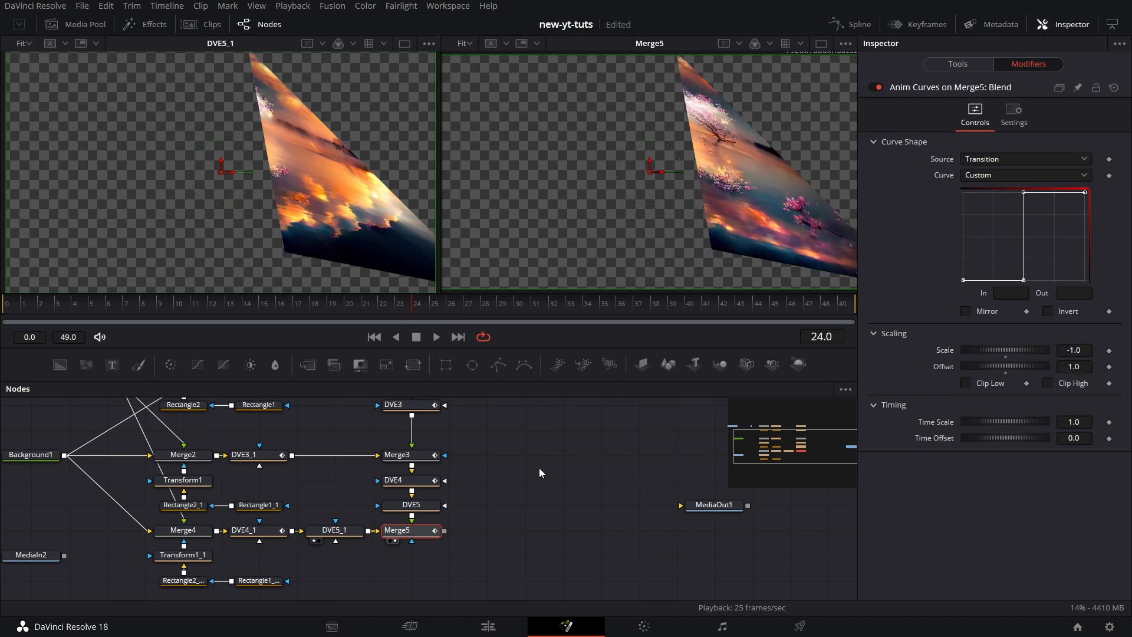
click(556, 500)
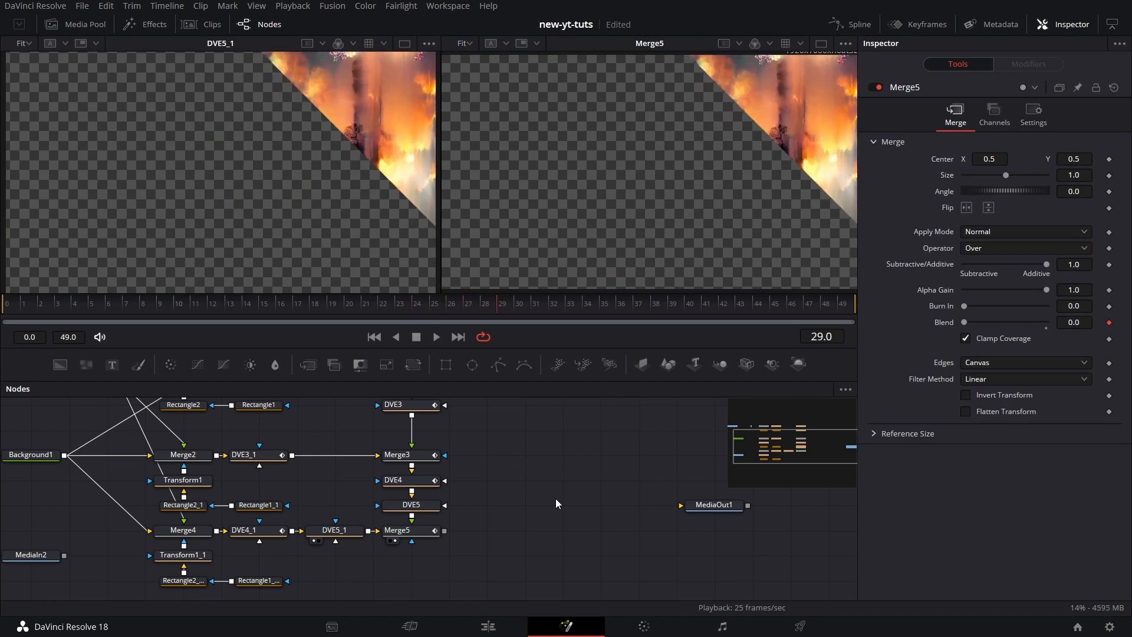
Add a DVE node directly after Merge5.
drag(546, 572, 571, 505)
click(439, 463)
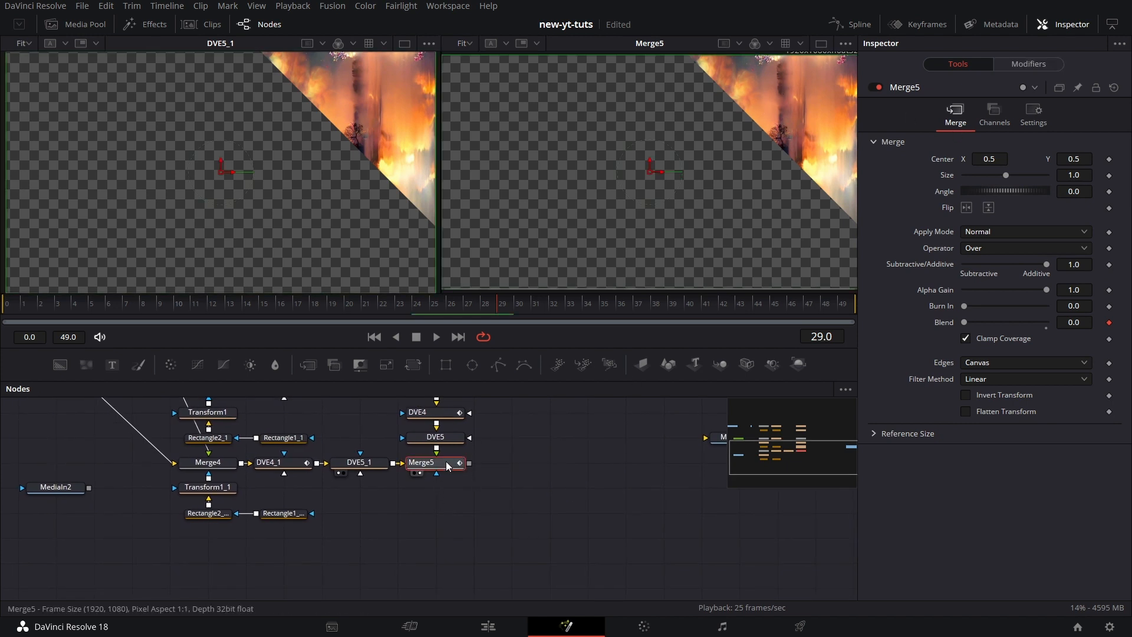
key(shift+space)
text(DV)
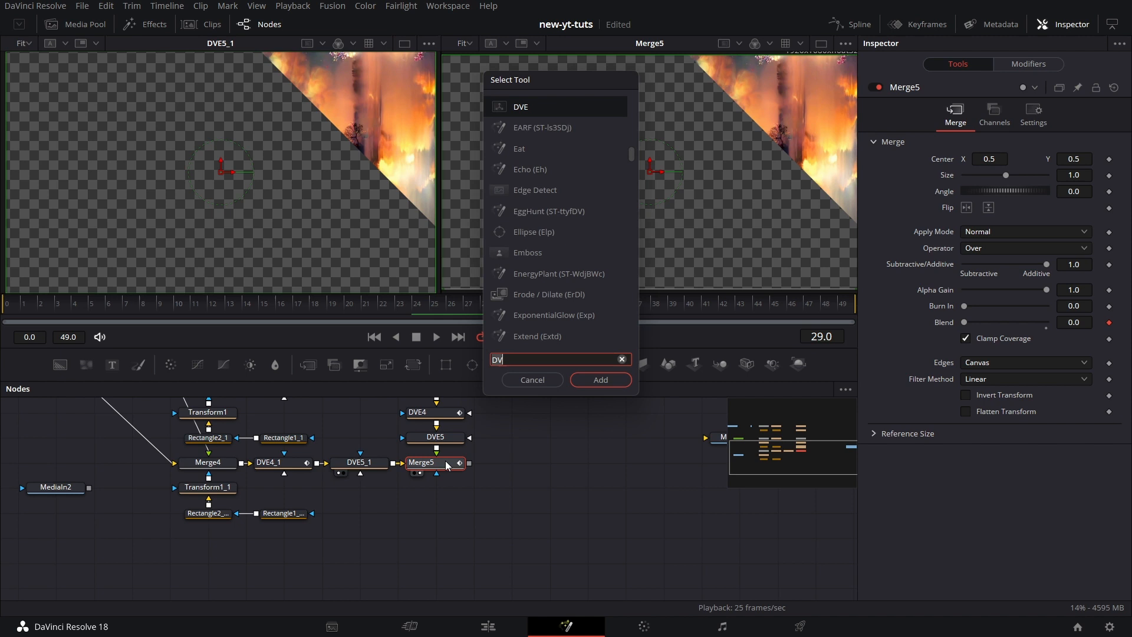
key(Return)
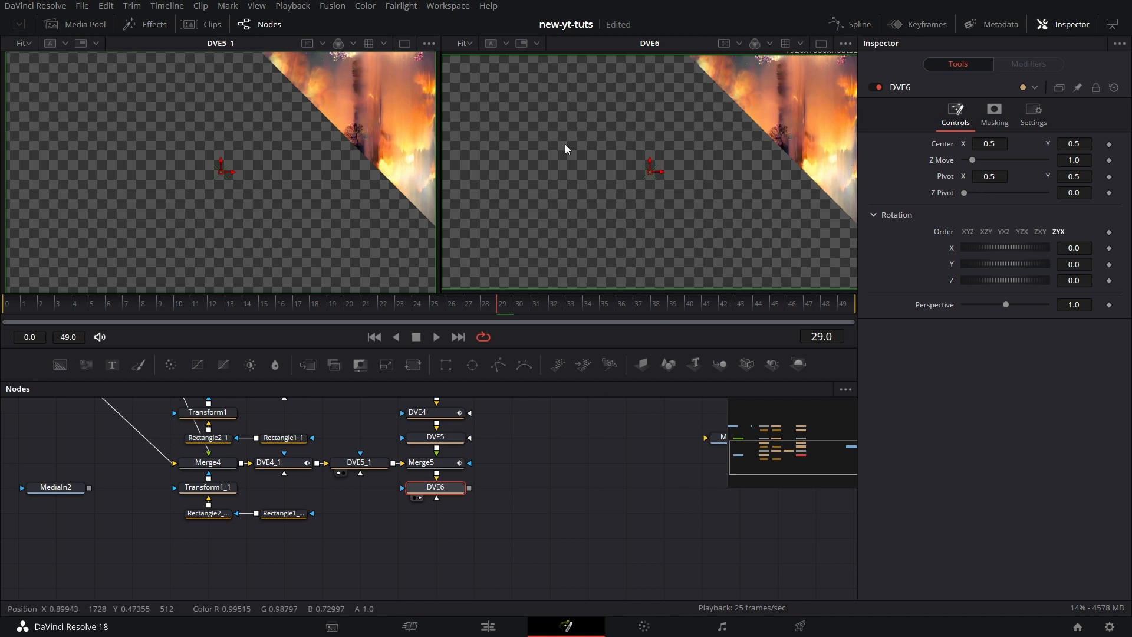
Set the X pivot of the new DVE node beneath Merge5 to 1.0.
drag(980, 176, 981, 181)
click(996, 178)
text(1.0)
key(Tab)
click(522, 499)
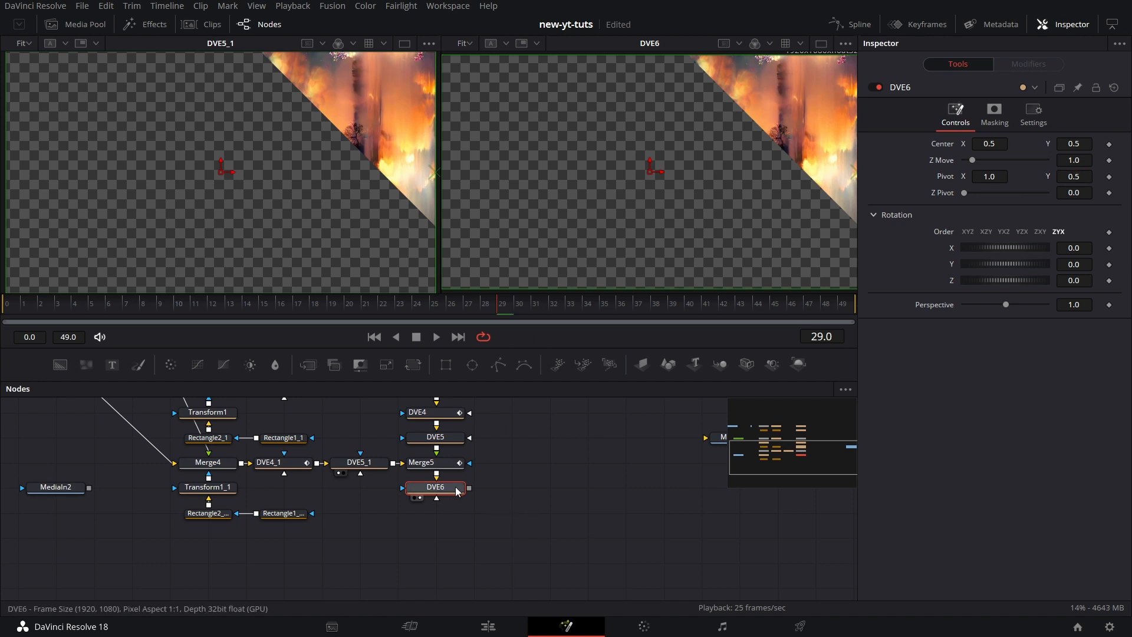
Drive DVE6's Y rotation with an Anim Curves modifier and open the modifier's controls.
right_click(953, 264)
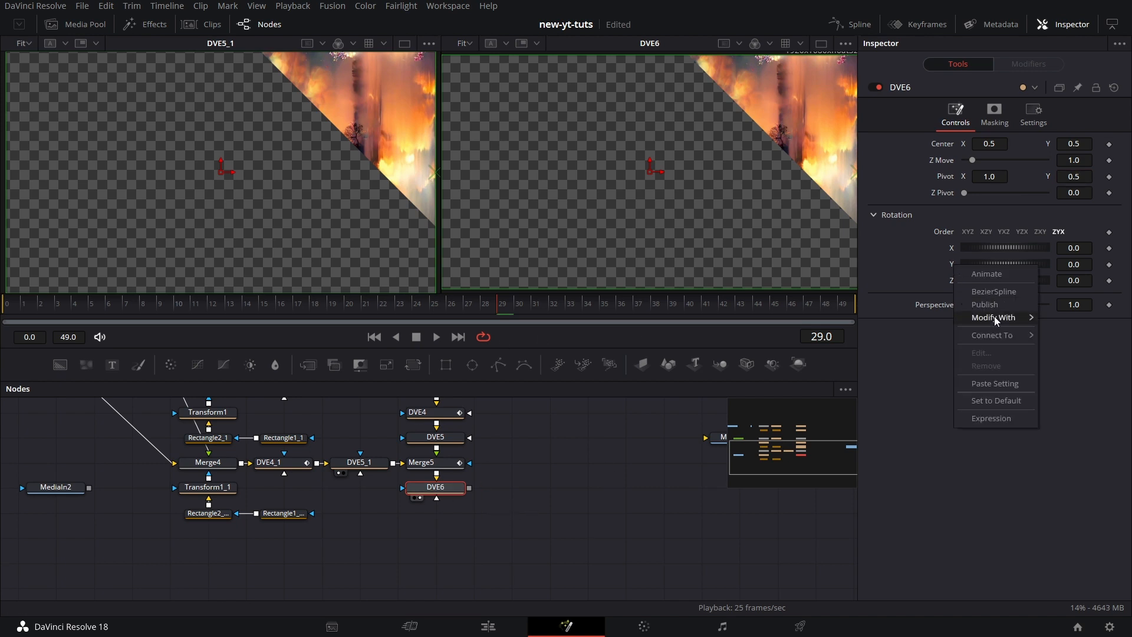
mouse_move(994, 319)
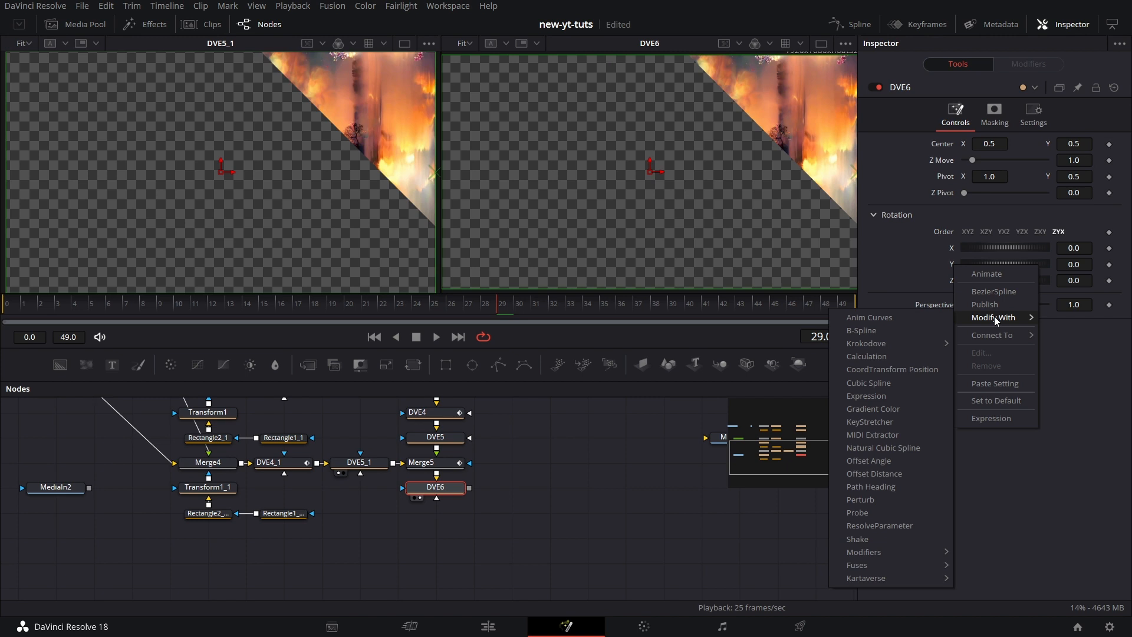
click(904, 314)
click(1028, 64)
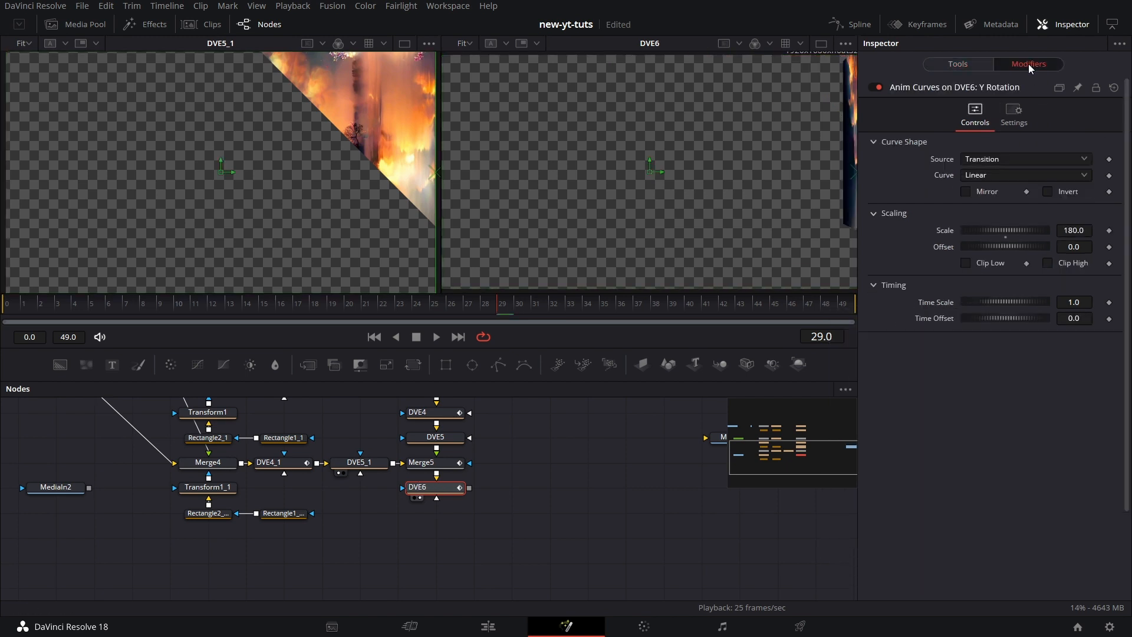
Set the Y rotation's Anim Curves to Easing, with Sine for both In and Out.
click(1007, 171)
click(999, 204)
click(991, 192)
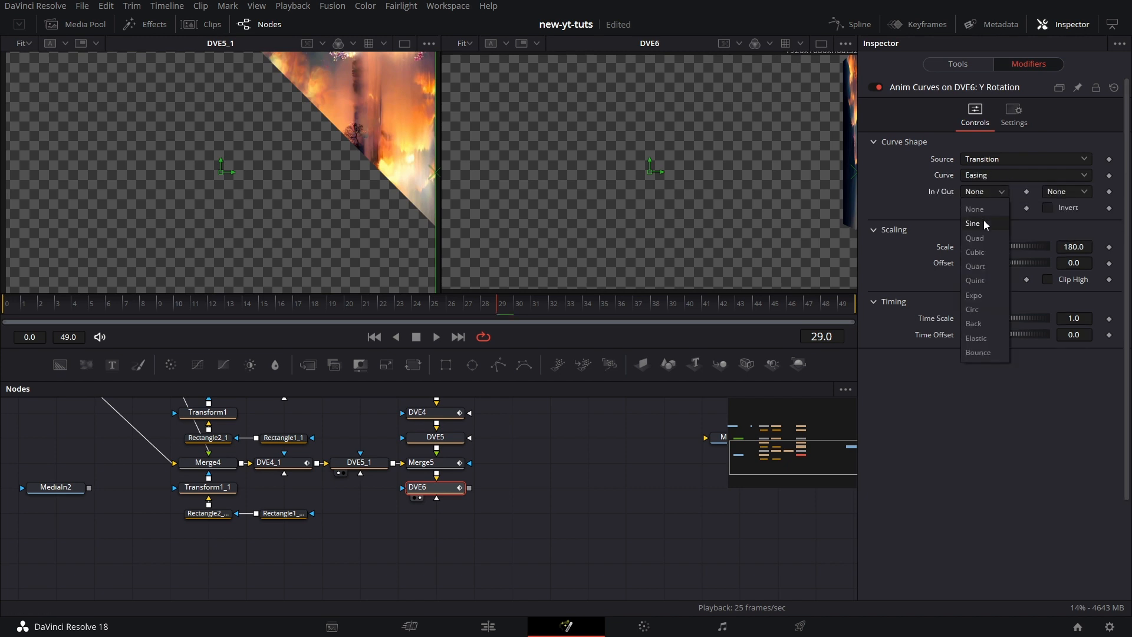
click(983, 222)
click(1064, 192)
click(1061, 225)
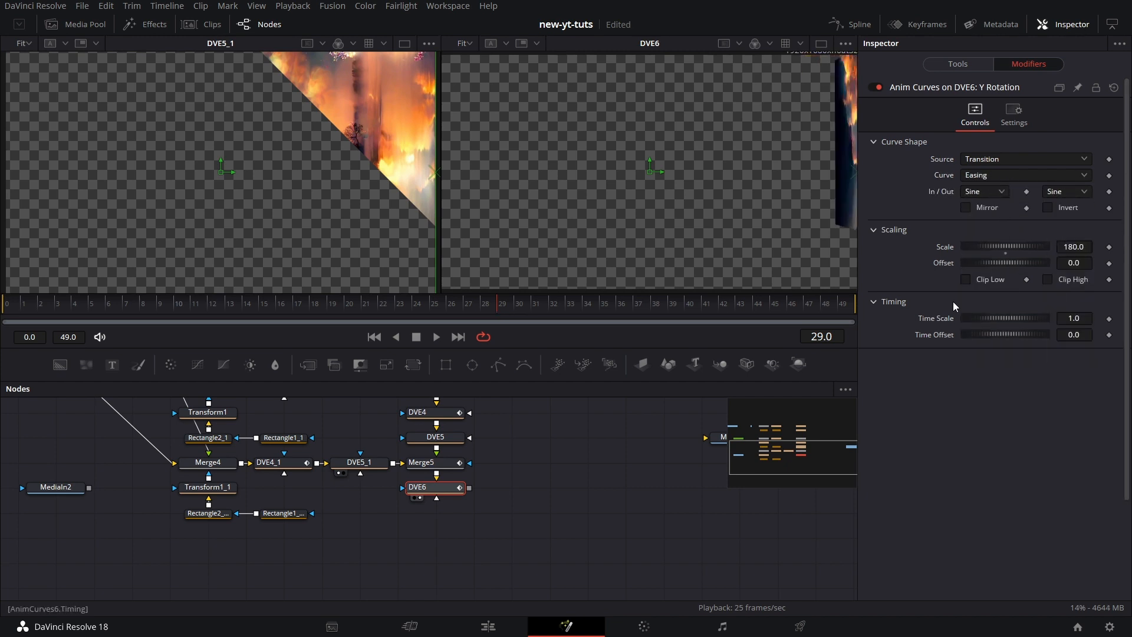
Set the Scale of DVE6's Anim Curves modifier to 90 and its Time Scale to 10.
click(1082, 247)
text(90)
click(493, 468)
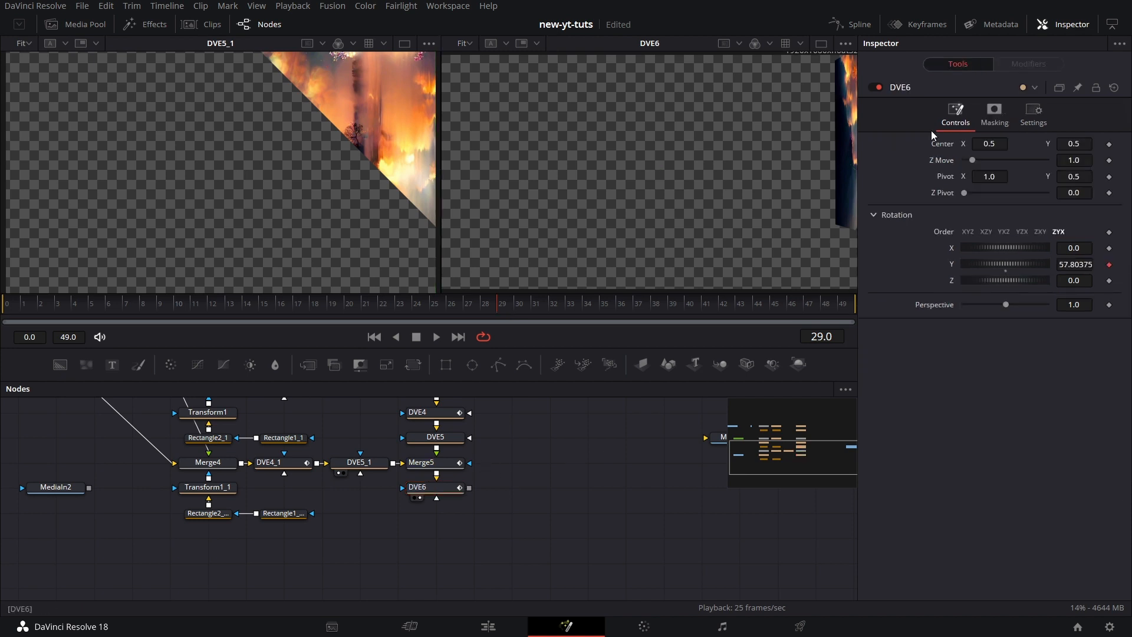
click(896, 85)
click(1035, 66)
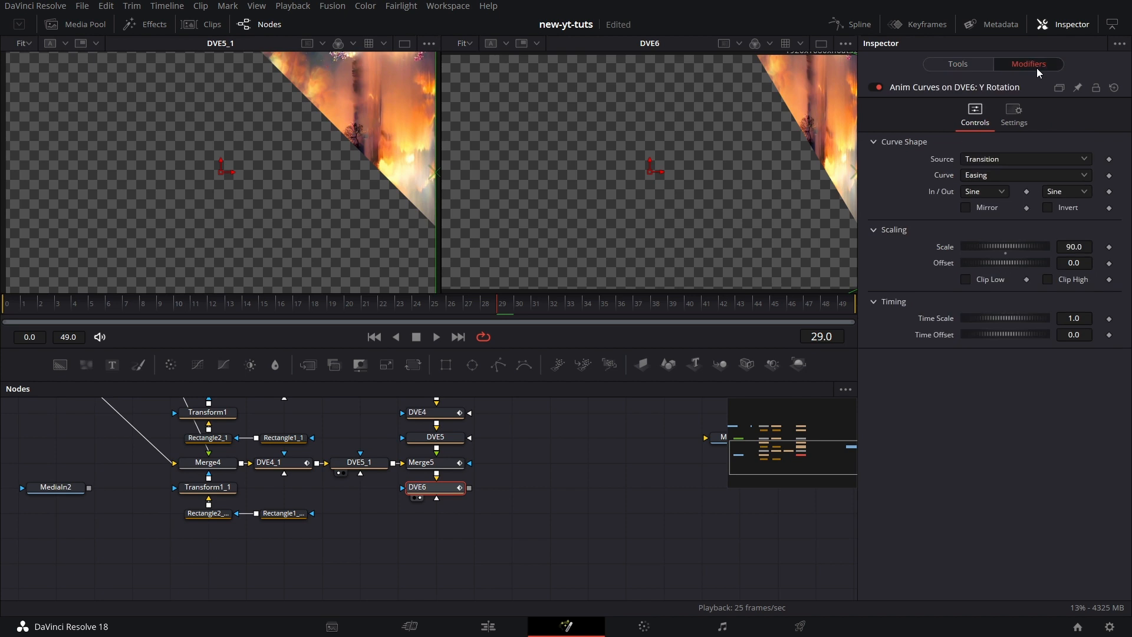
click(1081, 319)
text(1)
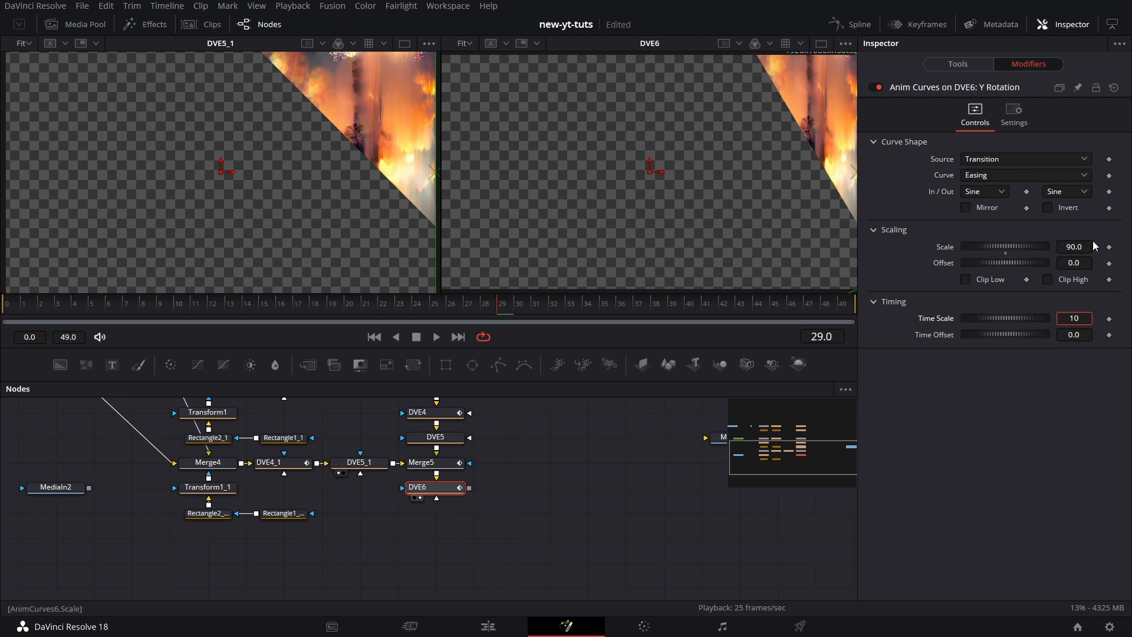
key(Return)
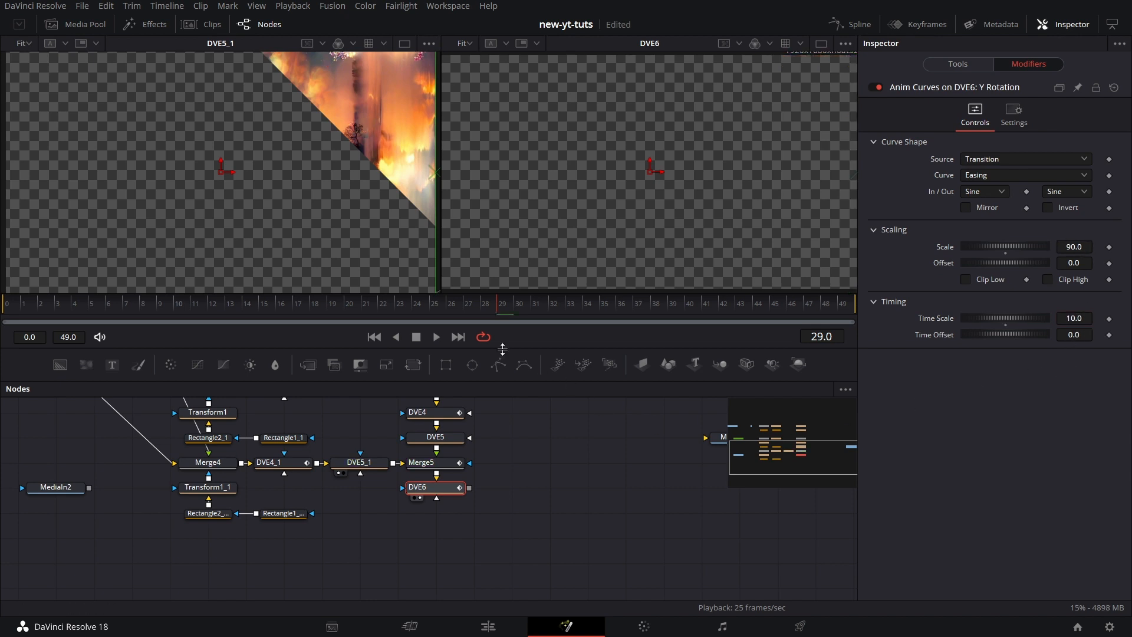
Set the Time Offset of DVE6's Anim Curves modifier to 0.6 and save the project.
click(517, 306)
click(1088, 334)
text(0.6)
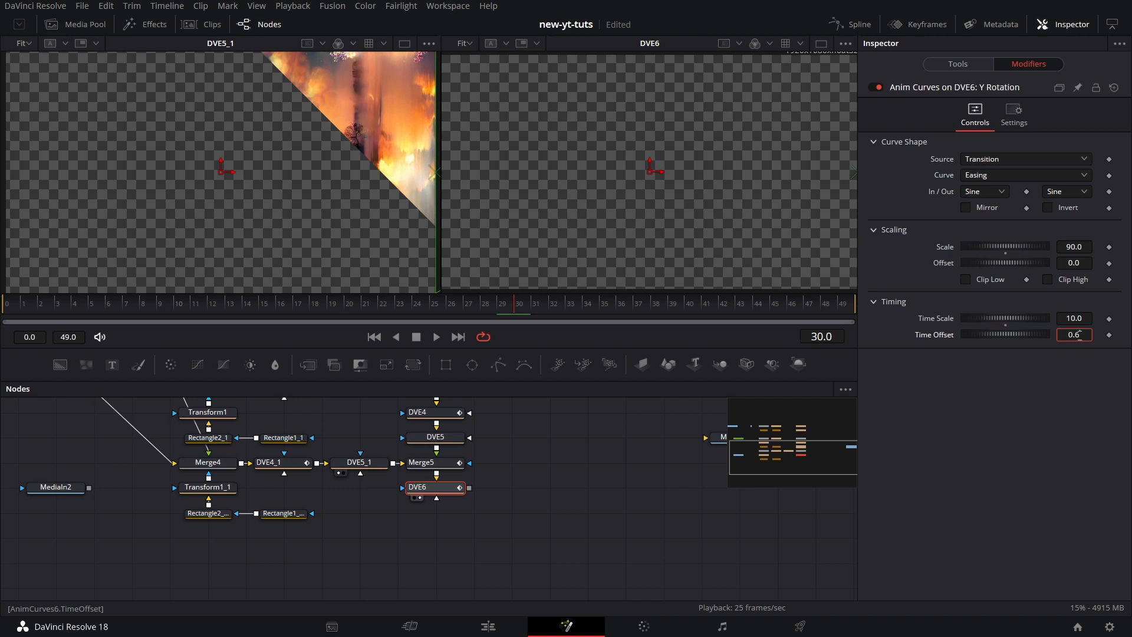
key(Tab)
click(1086, 387)
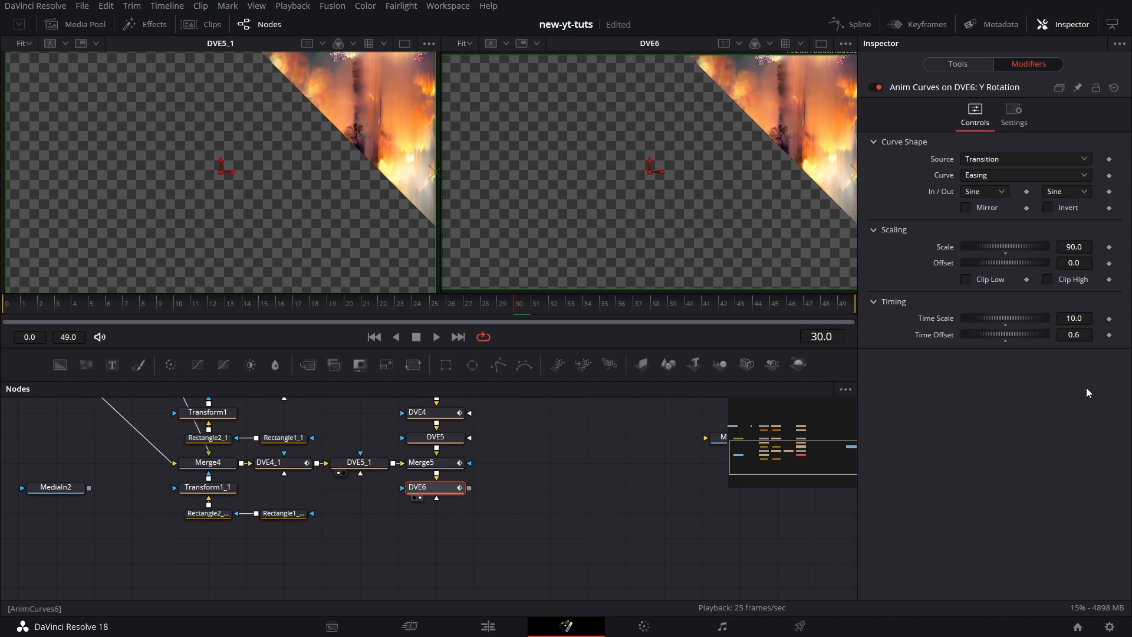
key(ctrl+s)
click(536, 453)
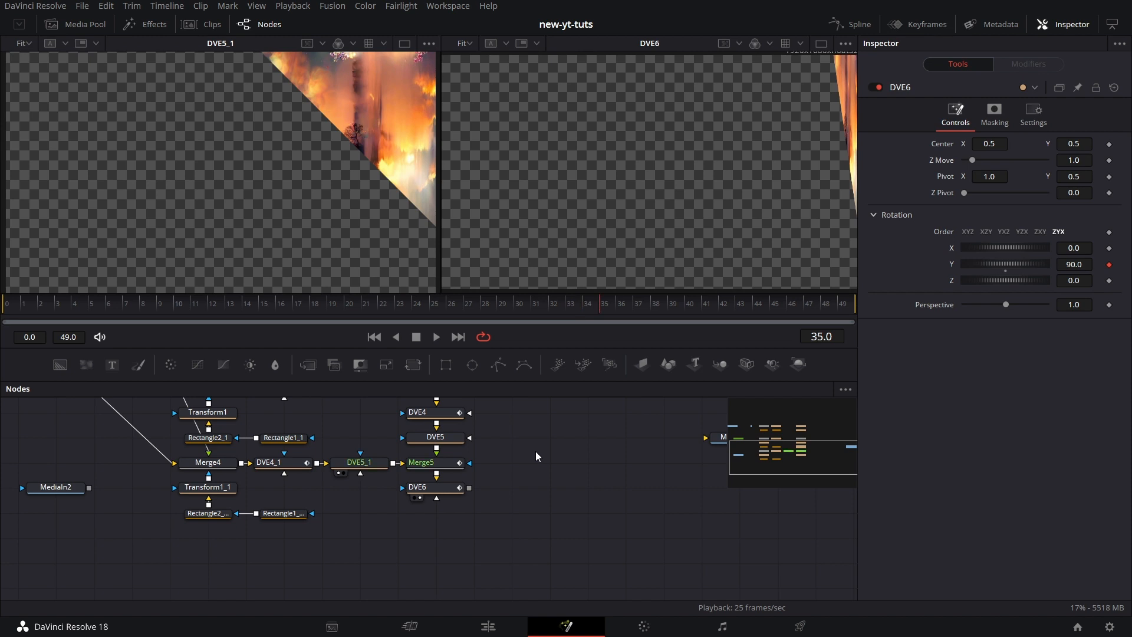
Add a Merge node beneath the lowest rectangle masks, and paste a copy of Transform1_1 with its two rectangle masks in empty space below.
drag(373, 566, 411, 533)
drag(308, 364, 263, 496)
drag(405, 460, 262, 445)
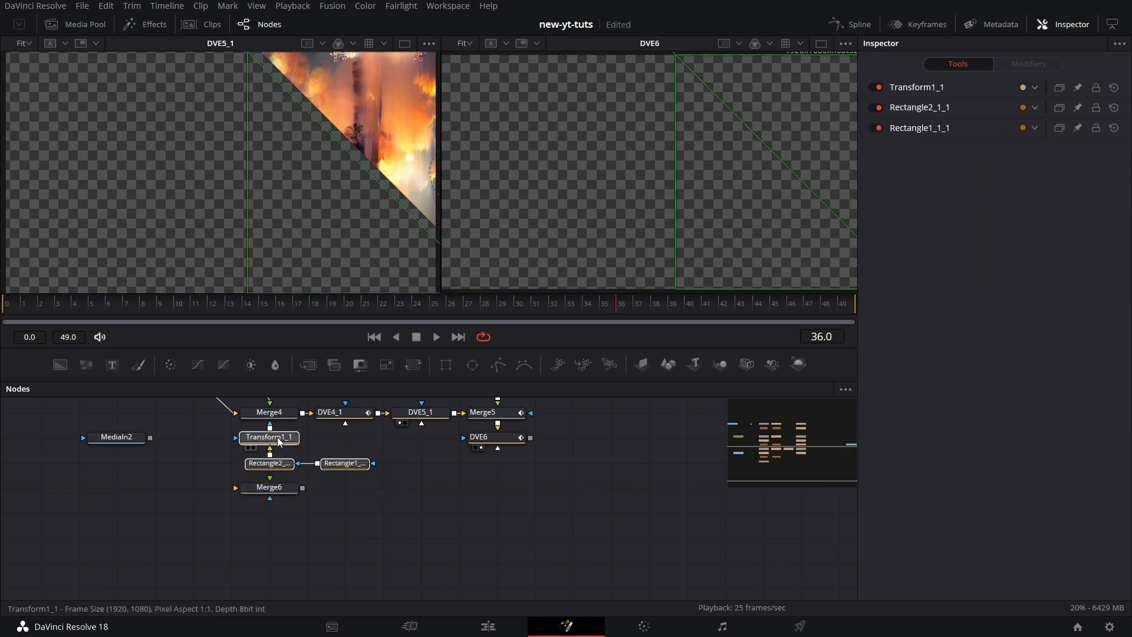
right_click(277, 437)
click(327, 107)
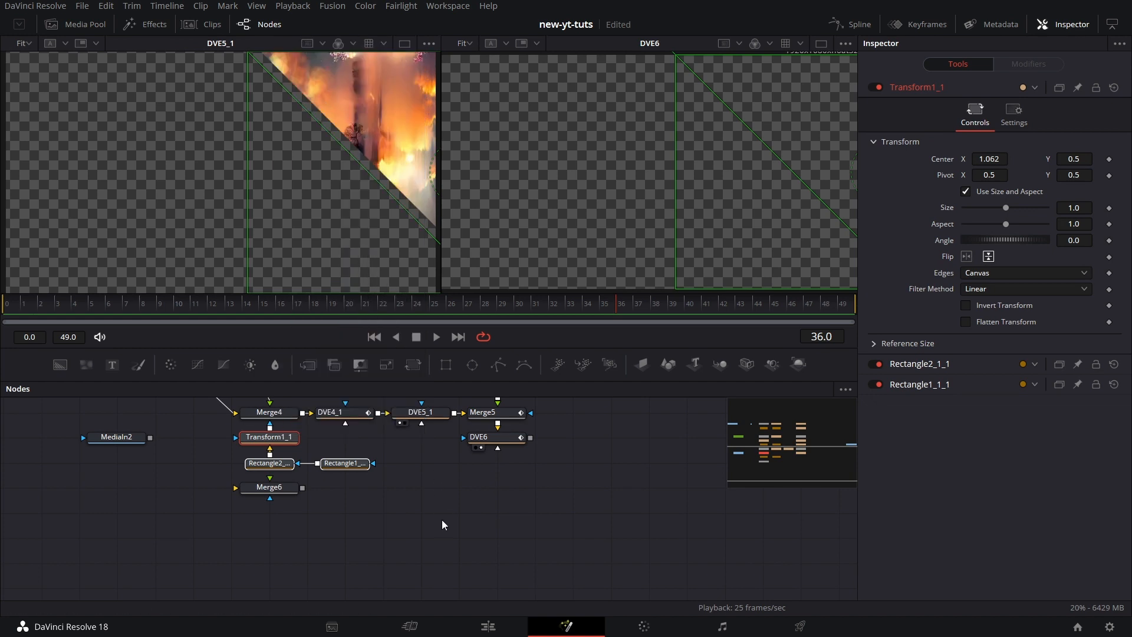
scroll(380, 532, down, 2)
right_click(384, 529)
click(428, 518)
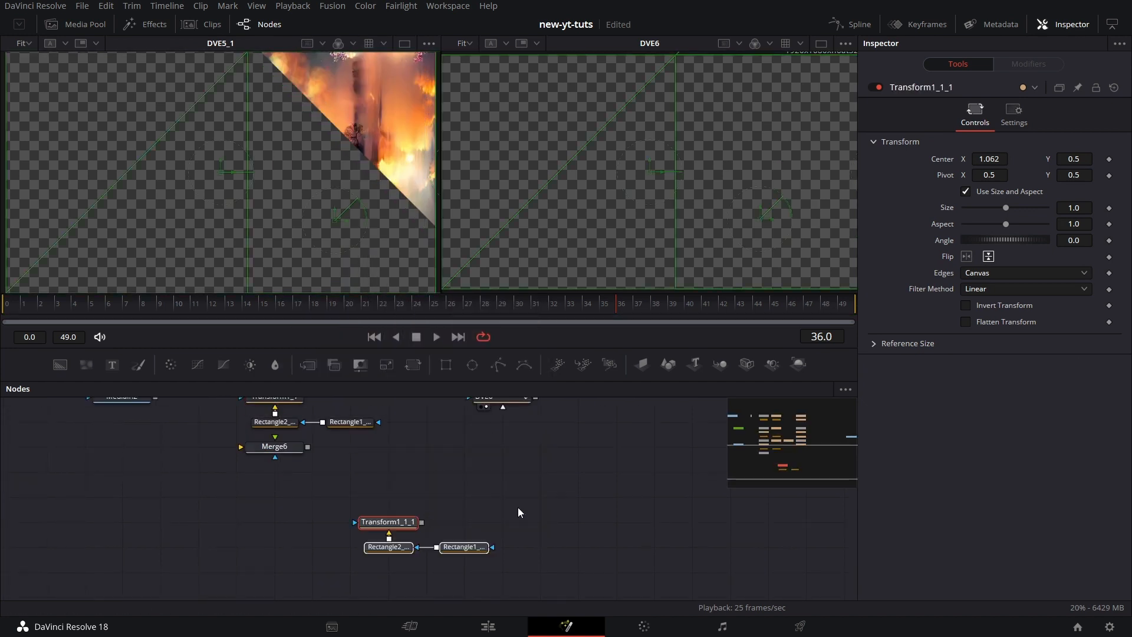
drag(518, 507, 458, 533)
Paste an instance of DVE6 beside Merge6 and feed Merge6's output into it.
click(445, 434)
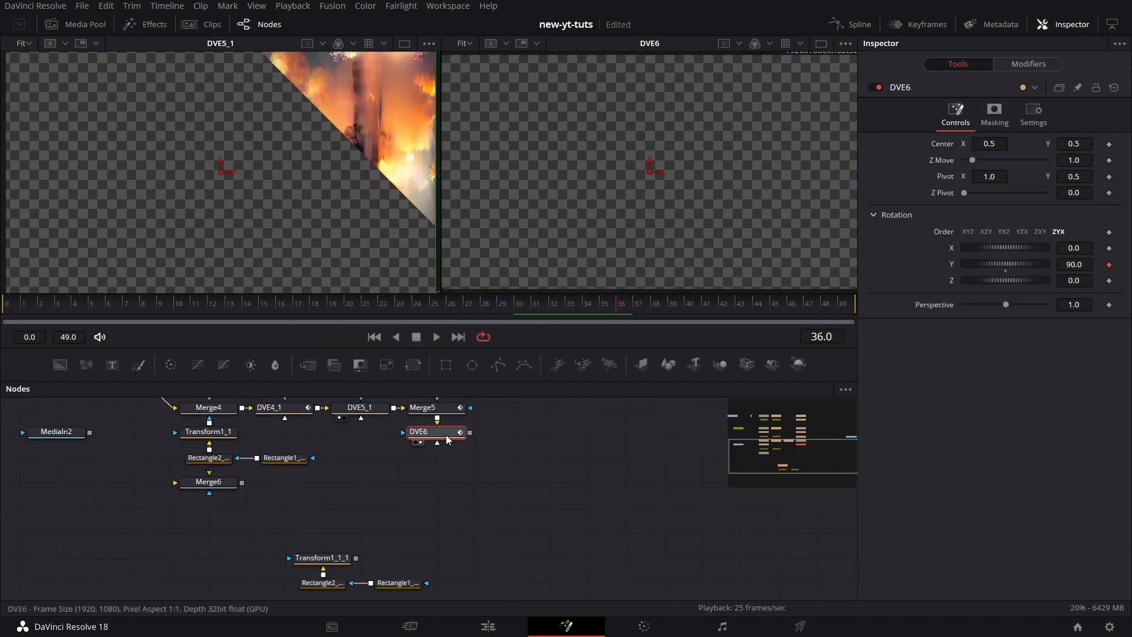
right_click(446, 434)
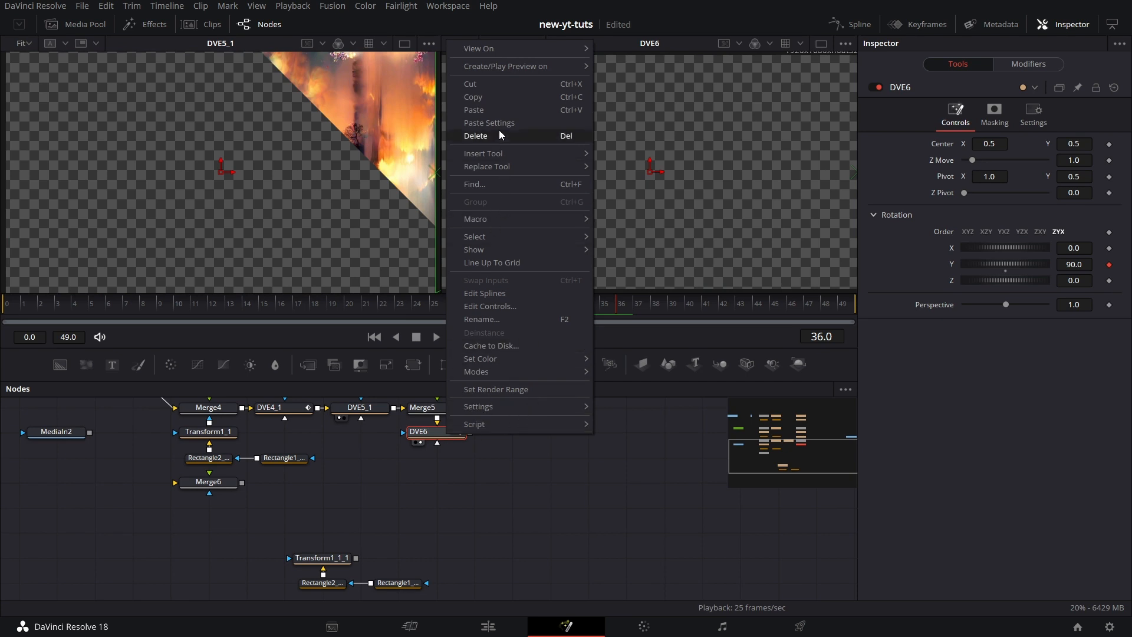
click(506, 98)
right_click(380, 510)
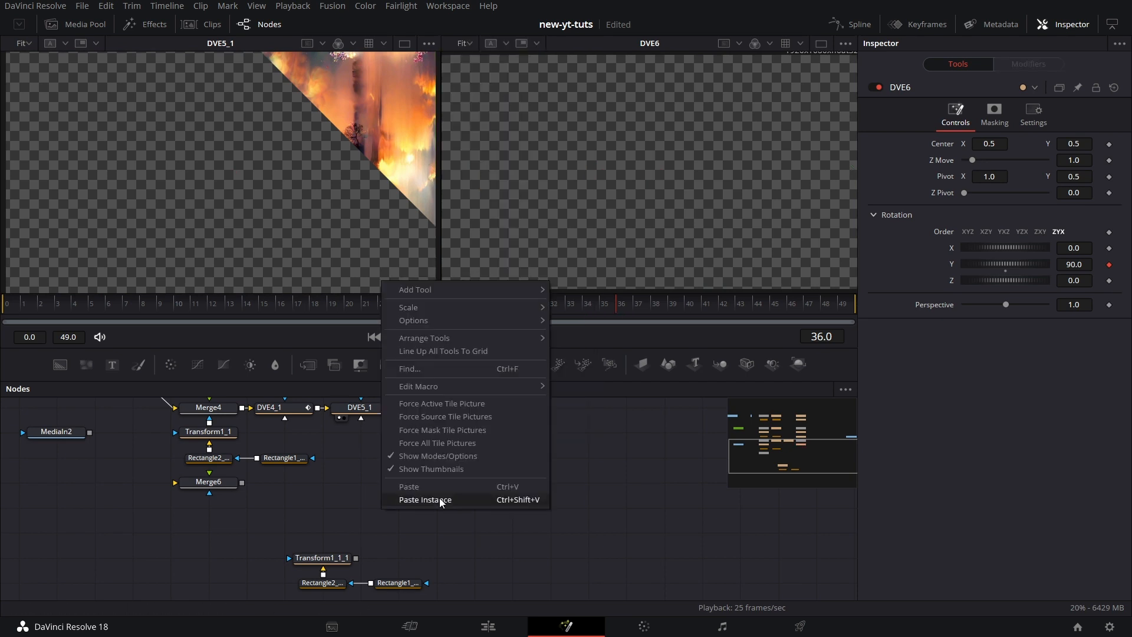
click(436, 497)
drag(394, 512, 330, 515)
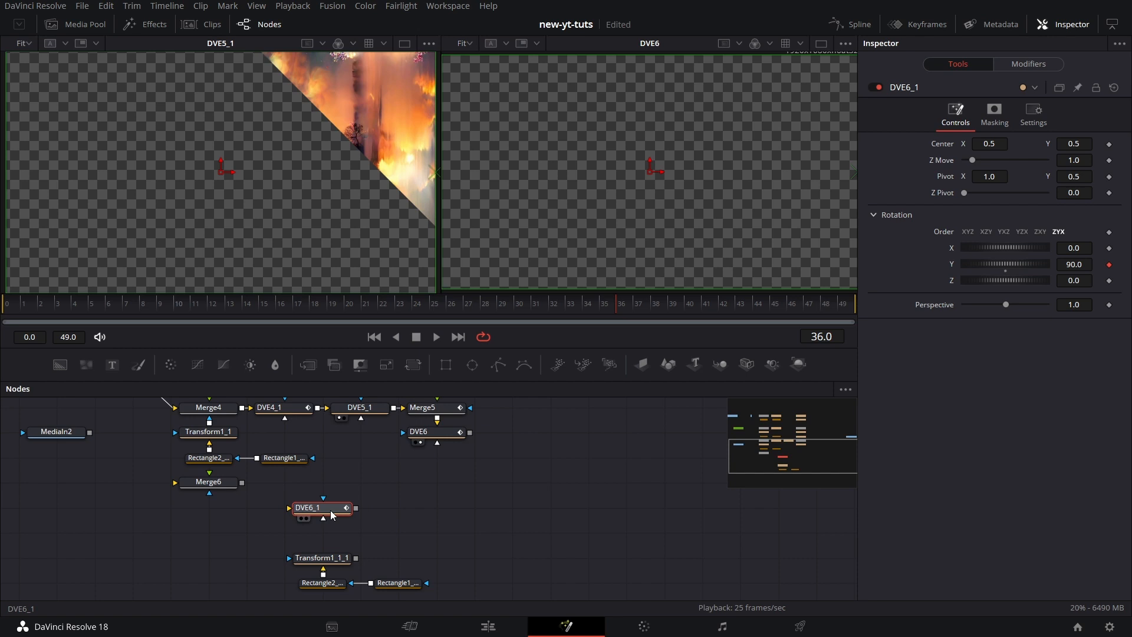
drag(242, 483, 342, 491)
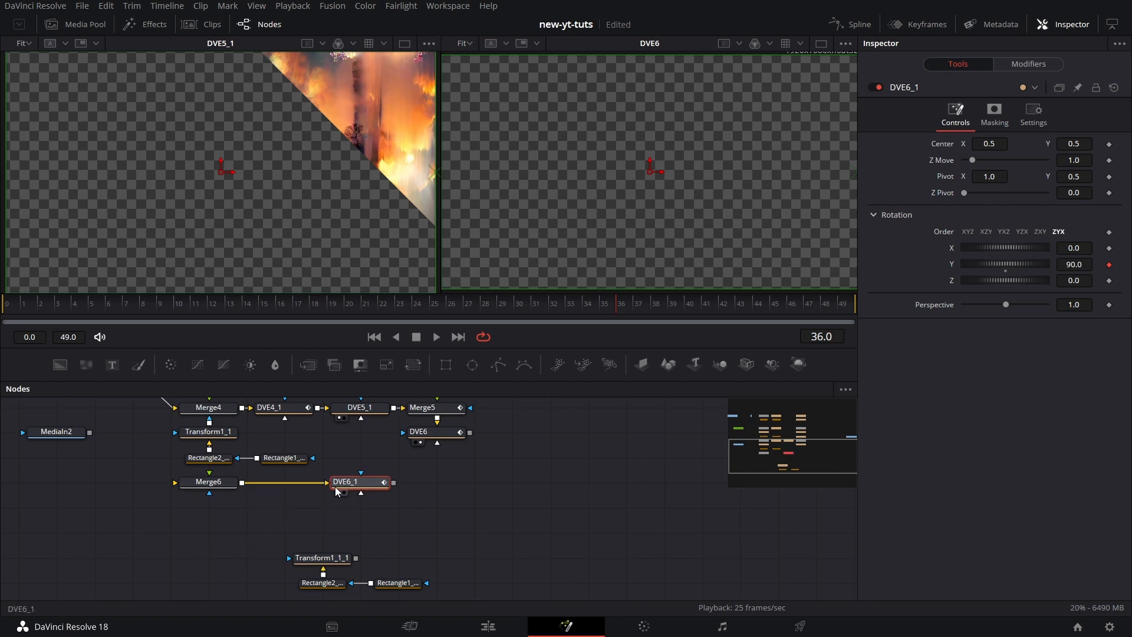
Connect Background1 as Merge6's background and the MediaIn1 router as its foreground.
drag(109, 445, 194, 532)
drag(172, 418, 257, 568)
drag(259, 518, 273, 562)
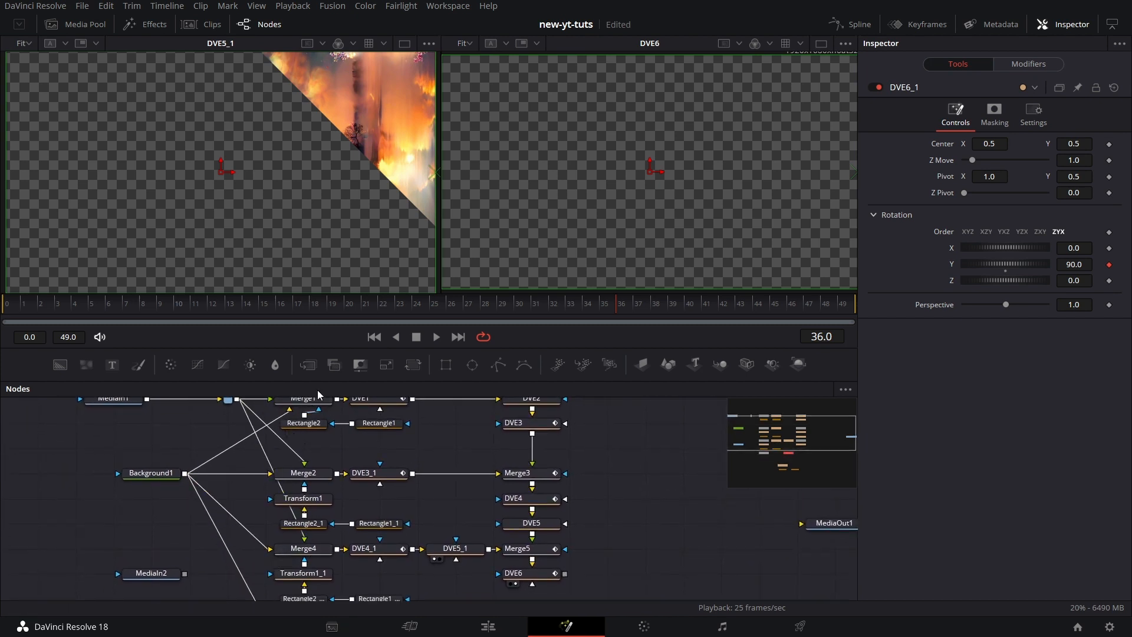
drag(331, 346, 330, 265)
scroll(236, 354, up, 1)
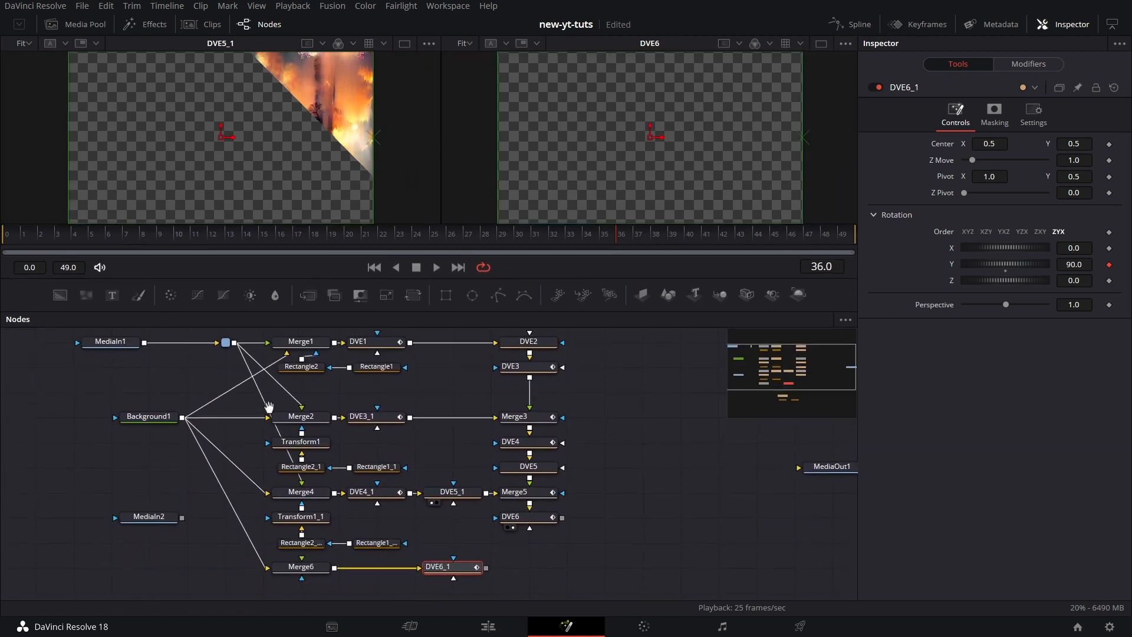
drag(231, 348, 110, 385)
drag(221, 363, 299, 563)
scroll(391, 526, down, 2)
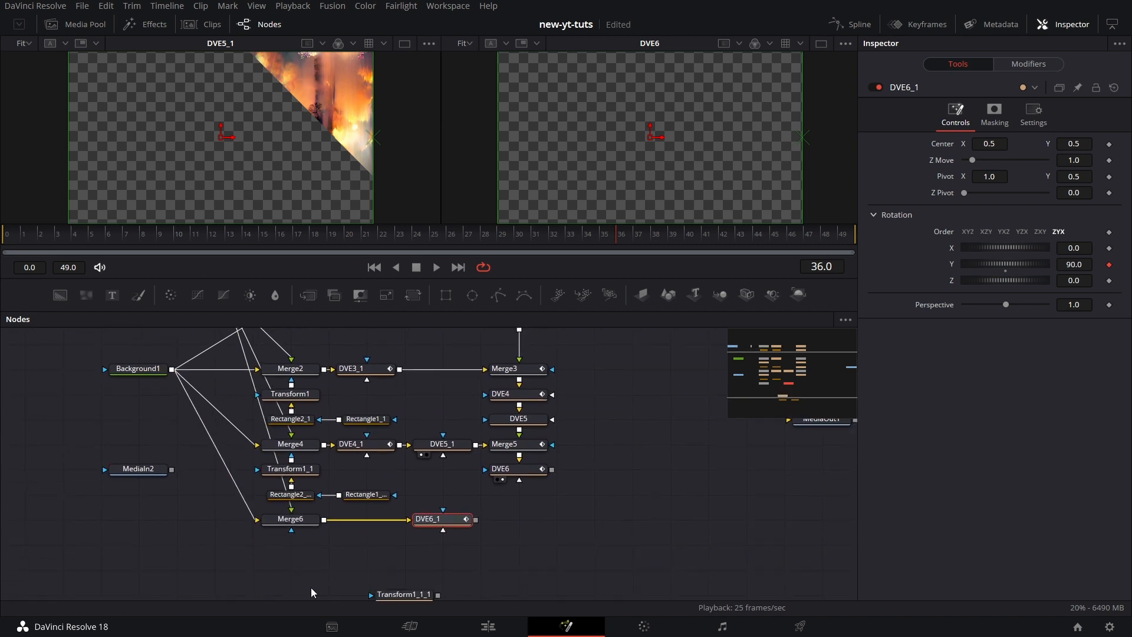
Show the copied Transform1_1_1 mask in the first viewer and move to frame 30.
scroll(354, 581, down, 2)
drag(513, 527, 429, 564)
click(462, 541)
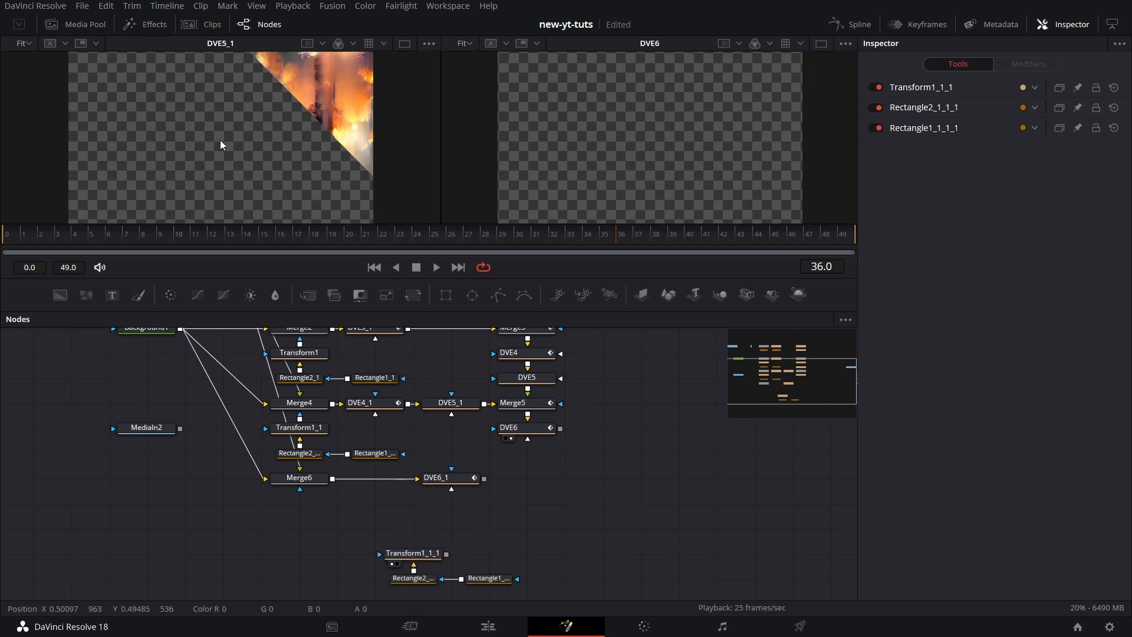
key(1)
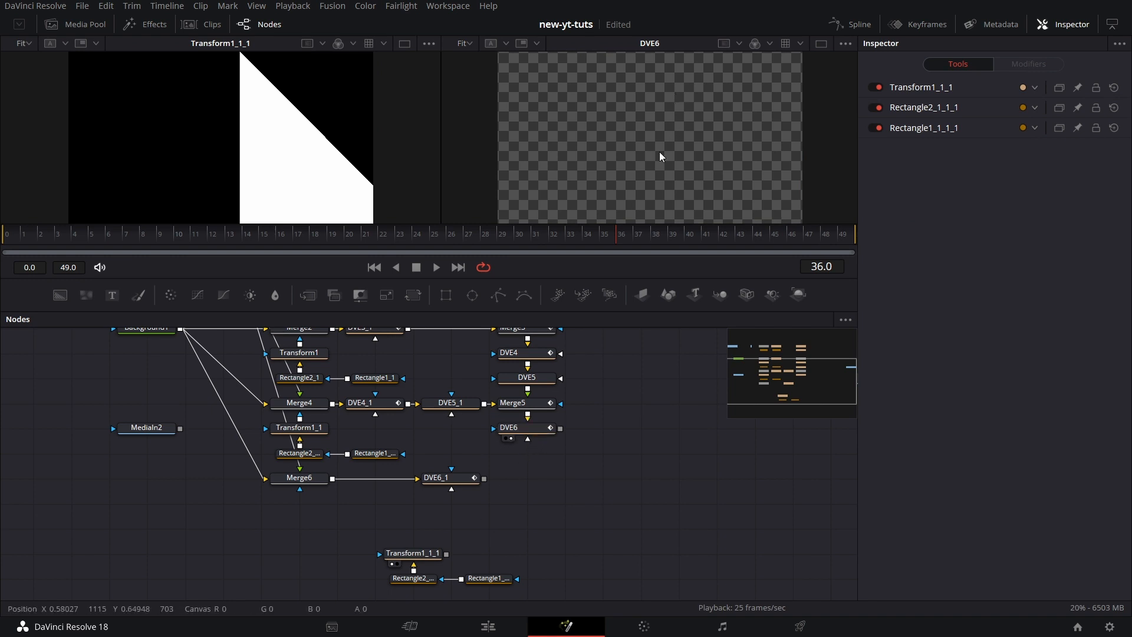
click(516, 232)
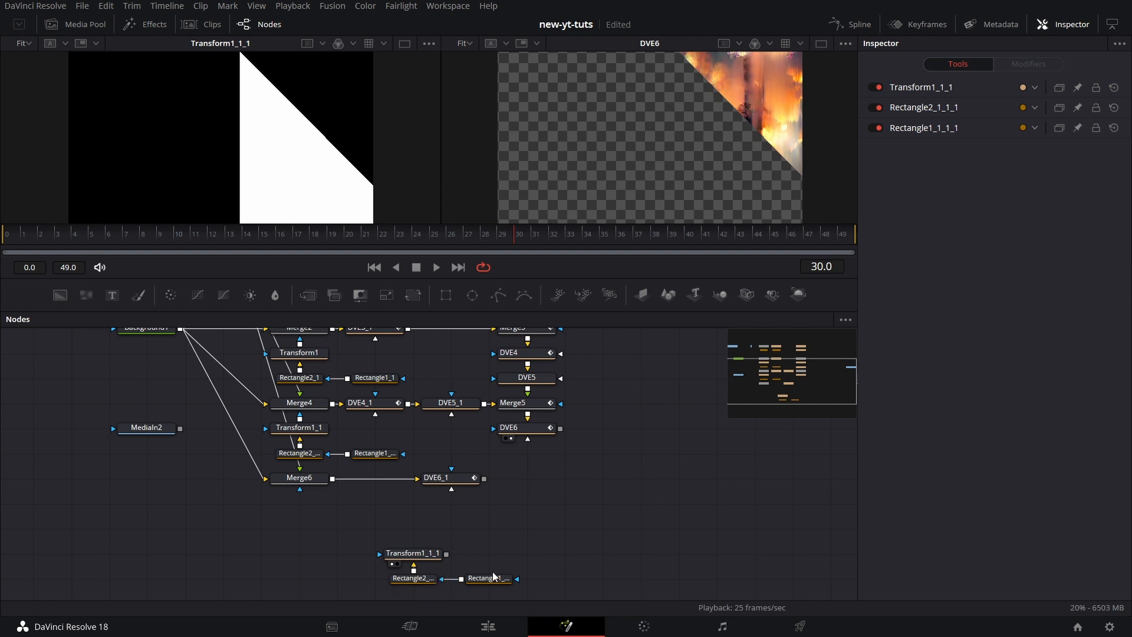
Flip Transform1_1_1 horizontally, set its Center X to about 0.663, and turn off its vertical flip.
click(432, 556)
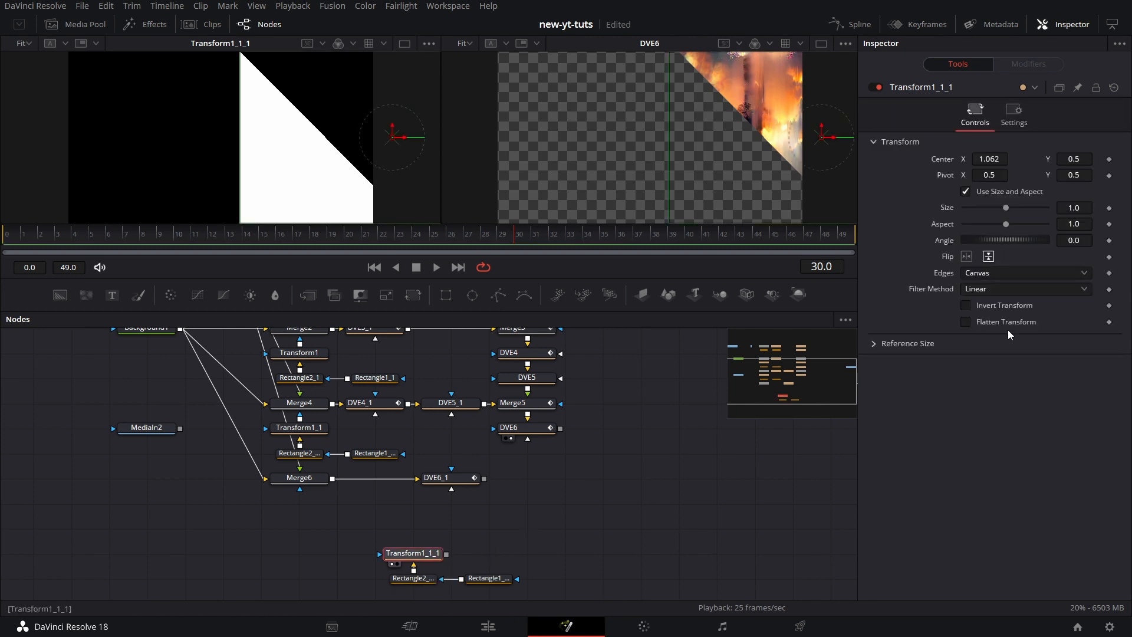
click(967, 257)
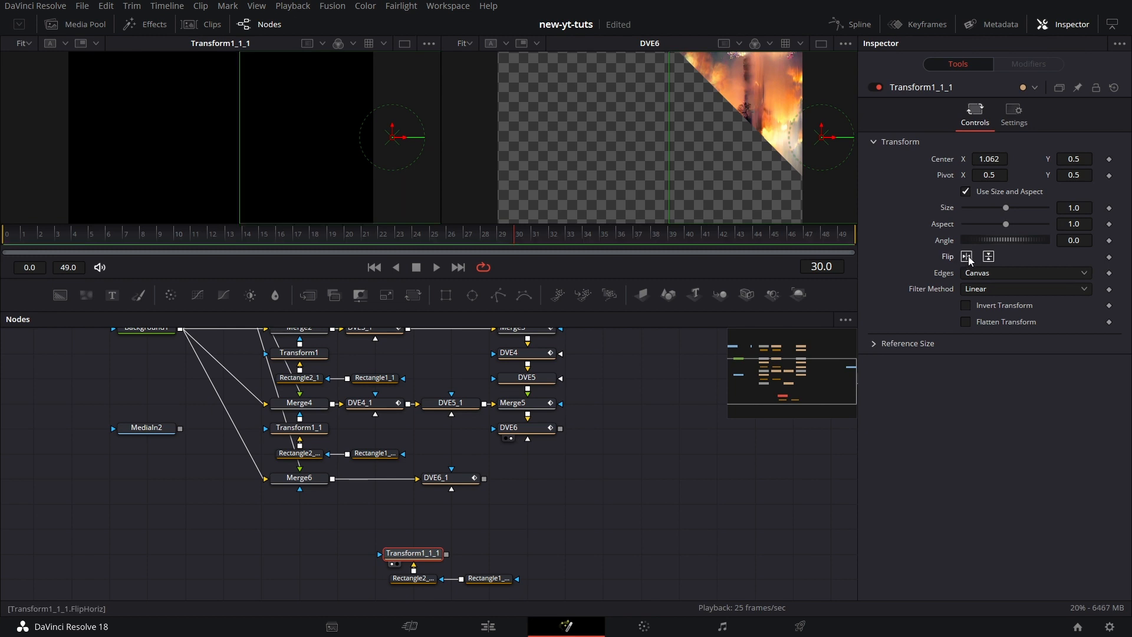
drag(982, 159, 908, 159)
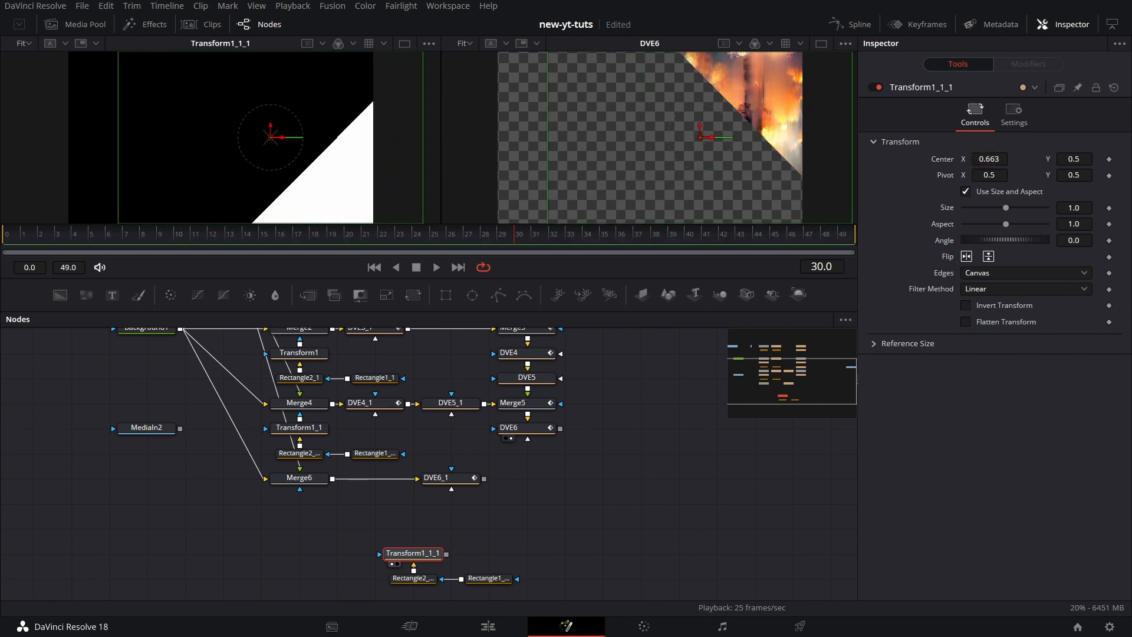
click(989, 257)
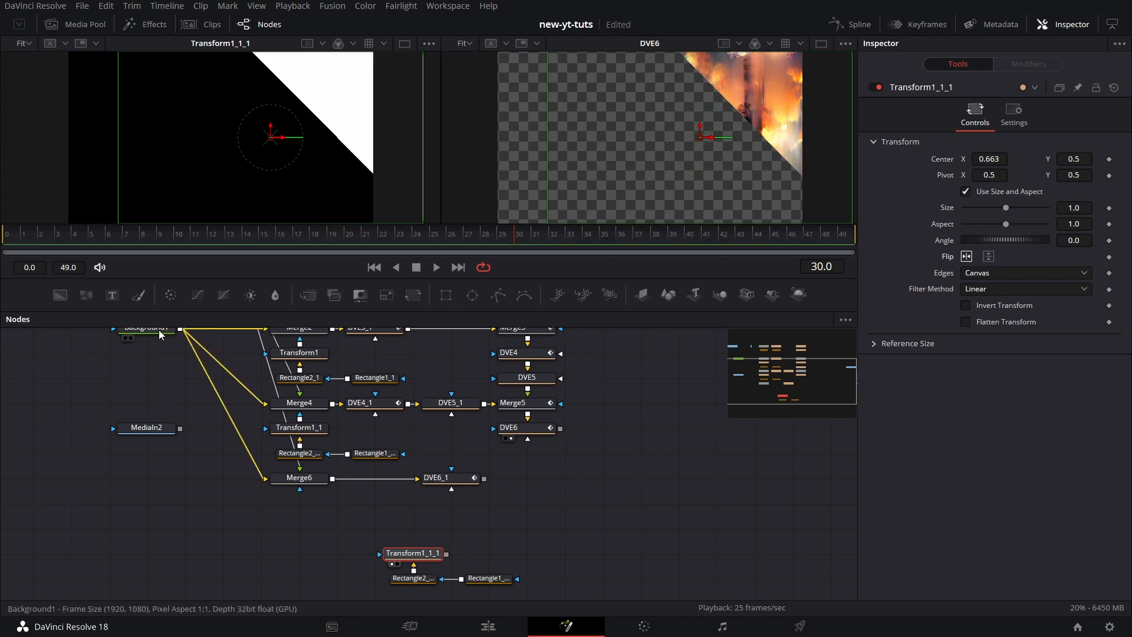
Add a Merge node with DVE6 as background and Transform1_1_1 as foreground, and show it in the first viewer.
drag(308, 295, 534, 502)
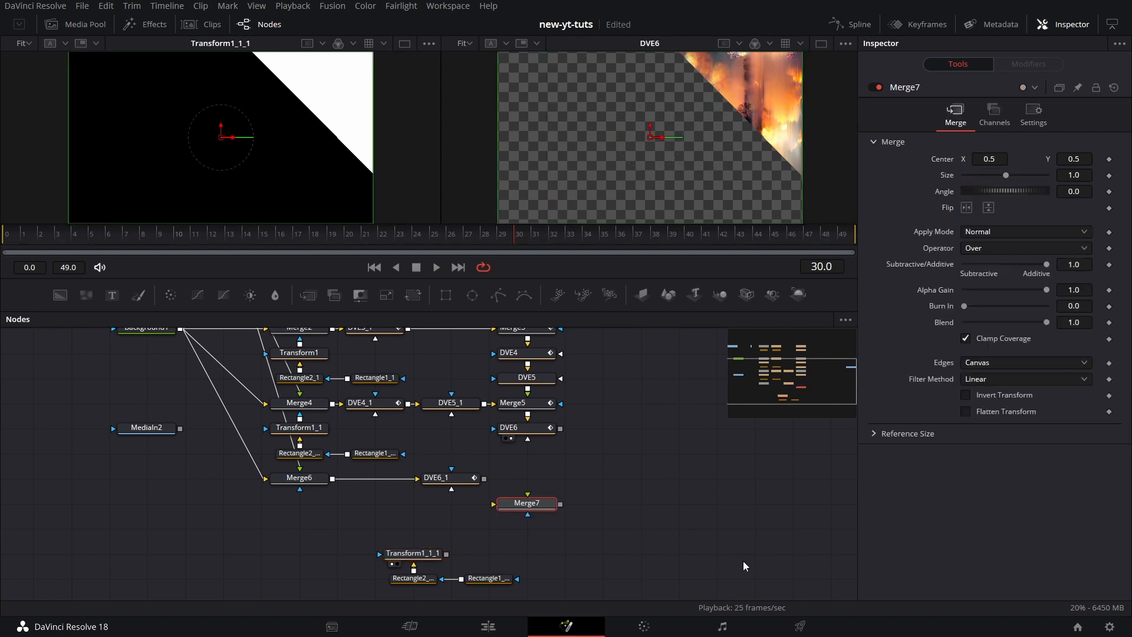
drag(560, 429, 495, 504)
drag(447, 555, 495, 506)
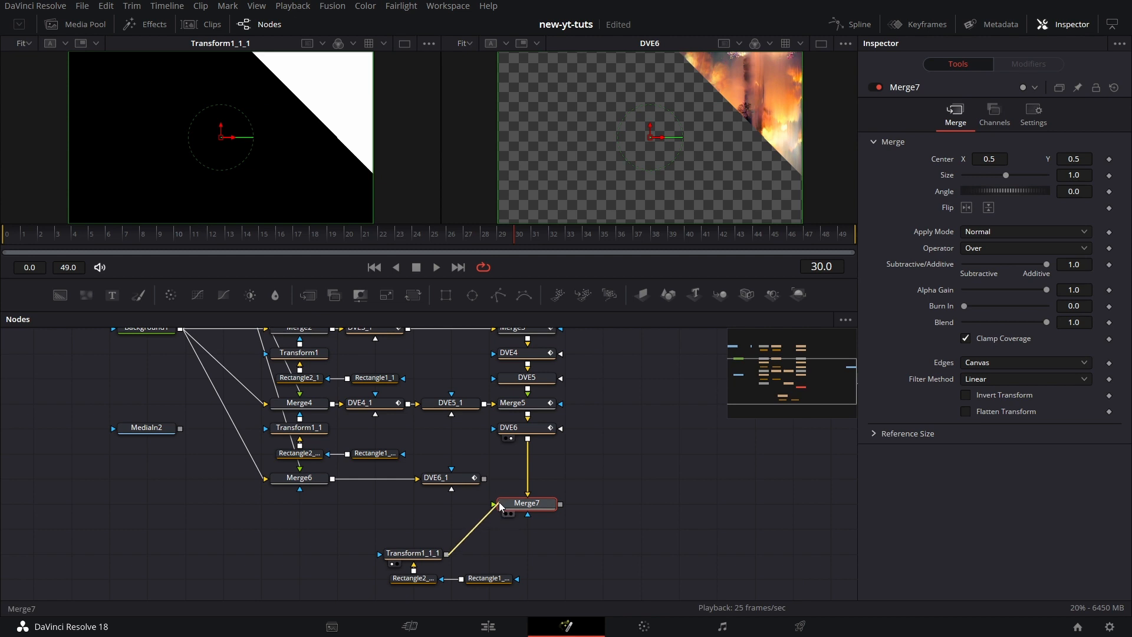
key(1)
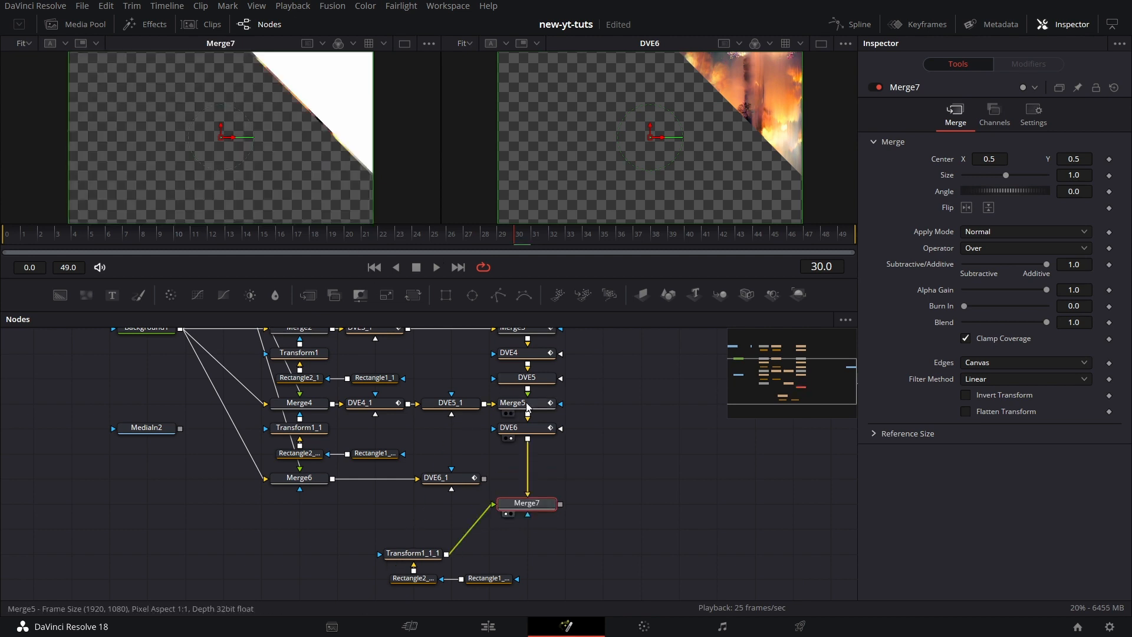
Refine the Transform1_1_1 mask edge against the DVE6 image at close zoom, setting its Center X to 0.655.
click(30, 44)
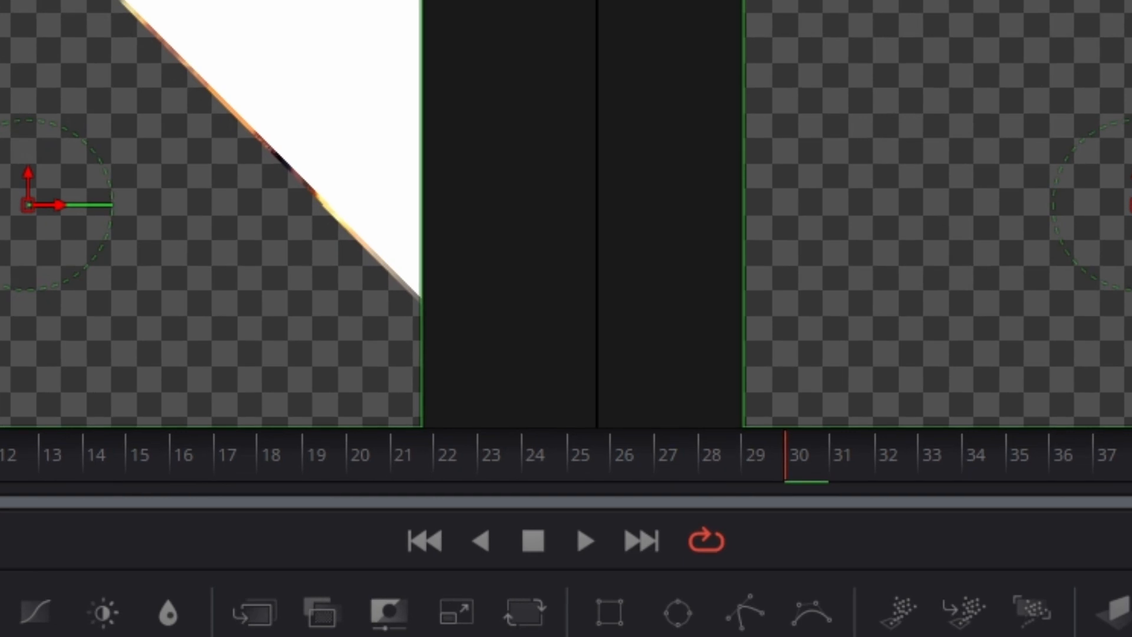
key(ctrl+1)
drag(235, 209, 129, 436)
drag(250, 76, 195, 237)
drag(256, 136, 176, 377)
drag(219, 157, 0, 0)
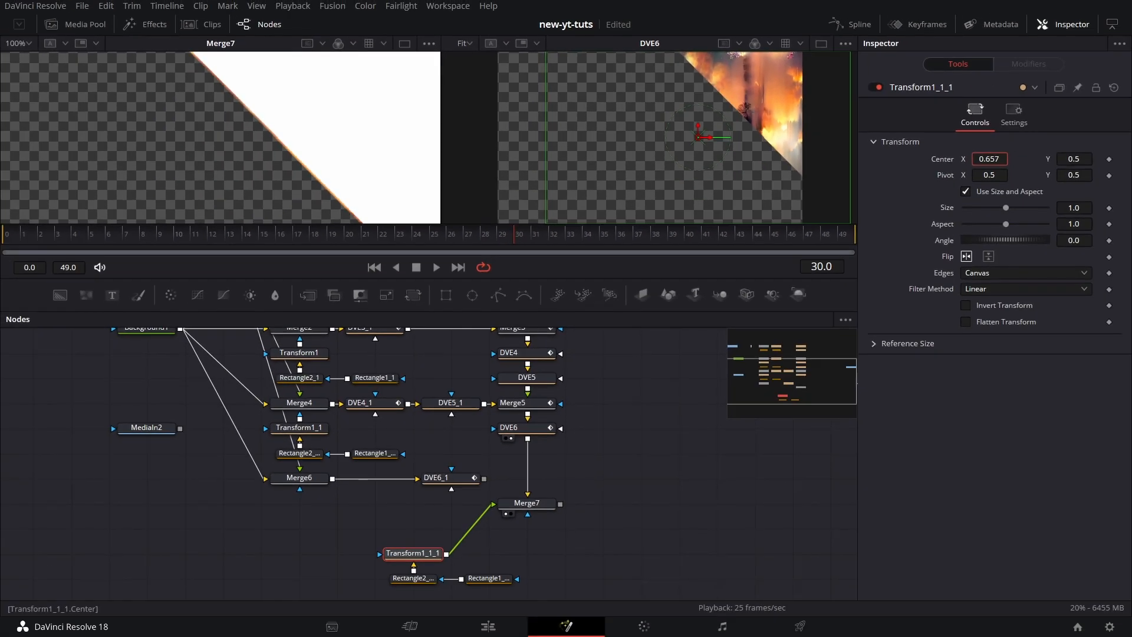
drag(988, 159, 960, 175)
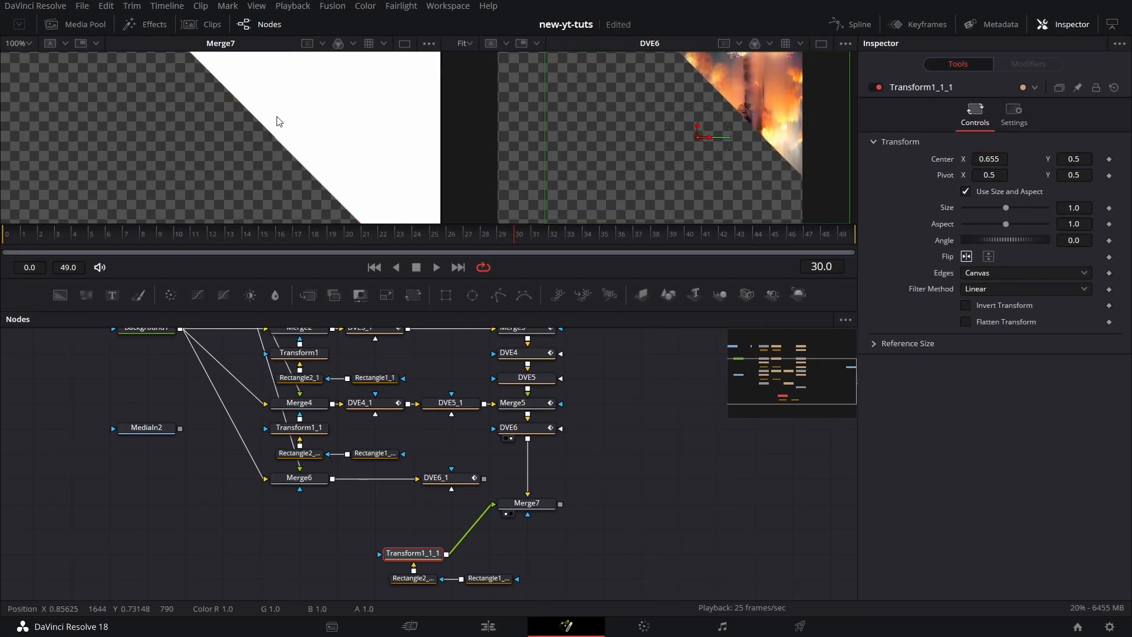
click(30, 42)
click(31, 116)
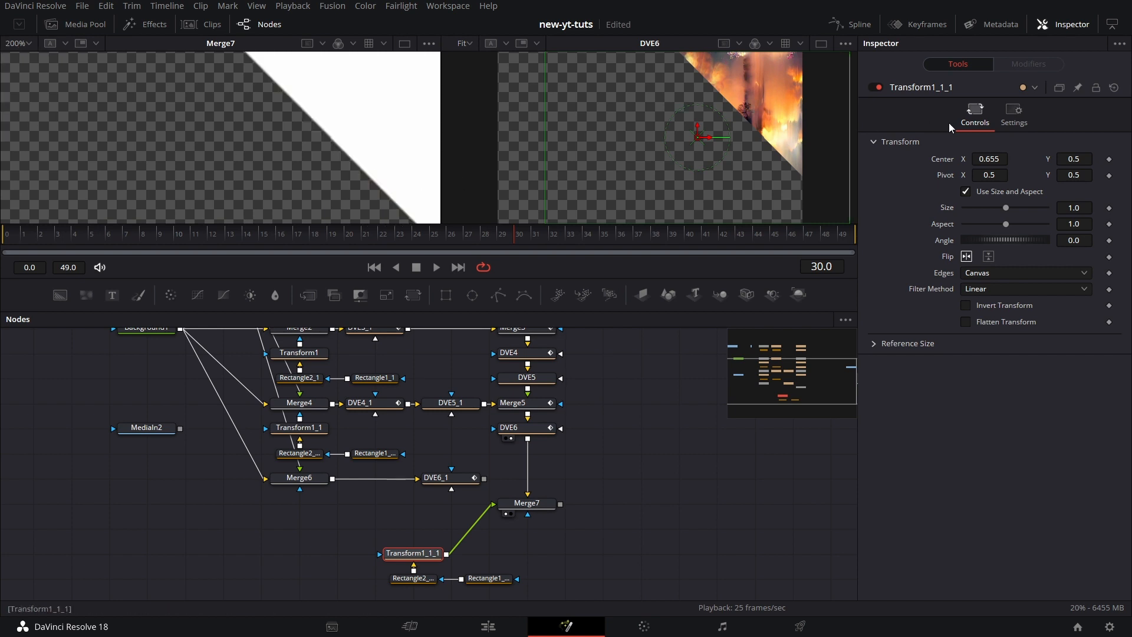
drag(991, 163, 990, 163)
scroll(477, 554, down, 1)
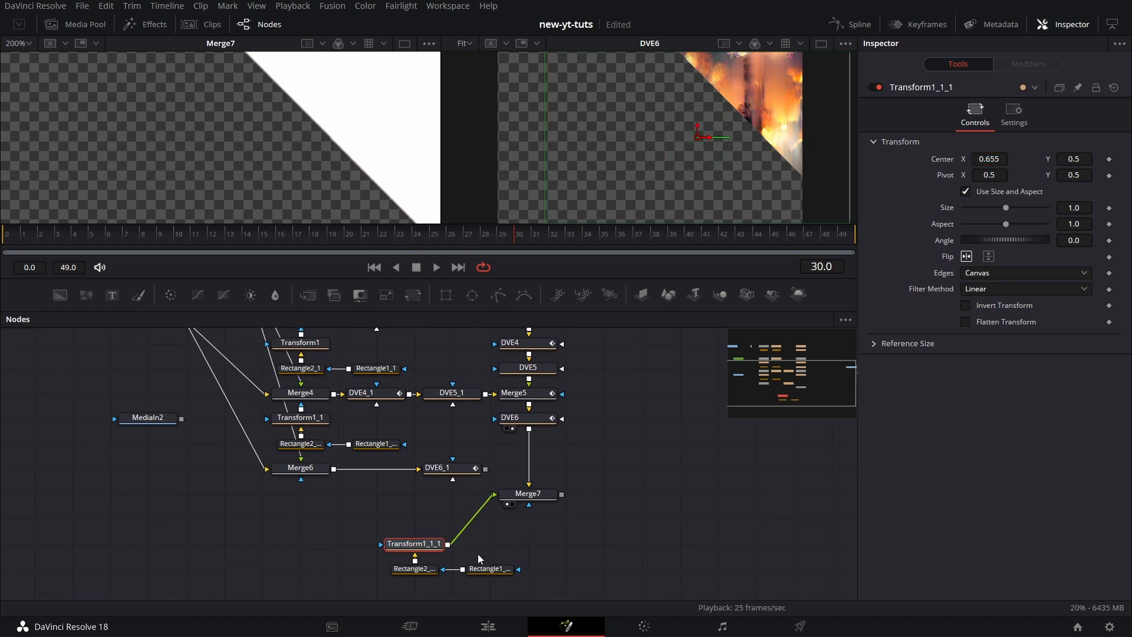
Delete the temporary Merge7 and attach the Transform1_1_1 group, with its two rectangles, below Merge6 as its effect mask.
click(527, 499)
key(Delete)
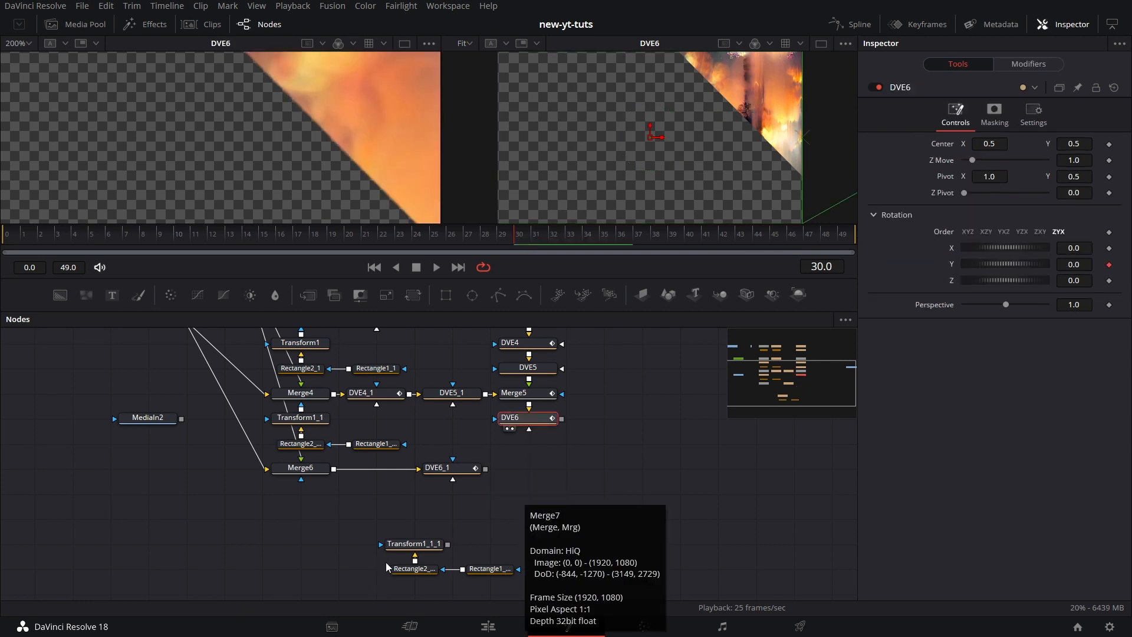
drag(607, 519, 590, 490)
drag(382, 506, 489, 545)
drag(415, 527, 289, 451)
click(362, 464)
Move DVE6_1 closer to Merge6 and add a Merge node with DVE6_1 as background and DVE6 as foreground.
drag(447, 486, 416, 481)
drag(429, 432, 395, 431)
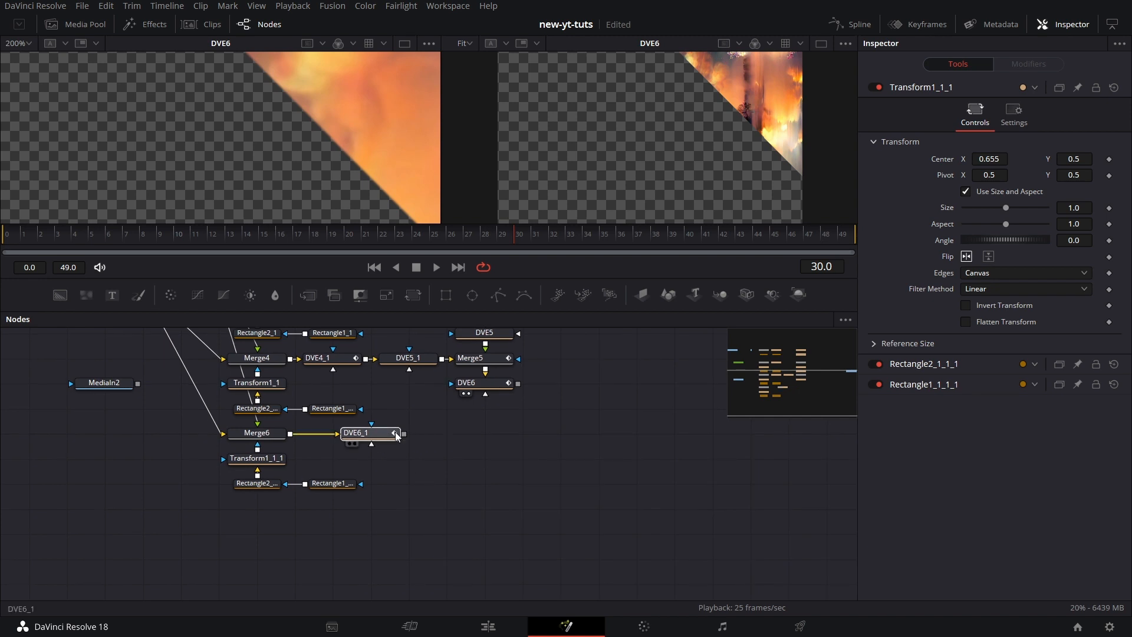
click(503, 465)
drag(517, 447, 514, 461)
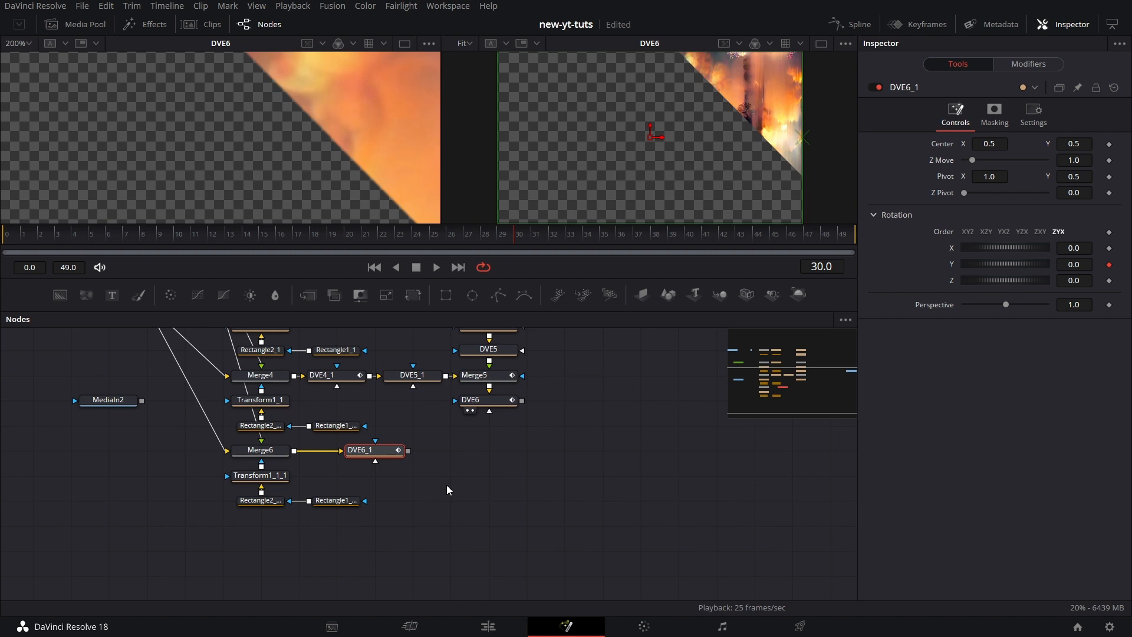
drag(308, 294, 473, 452)
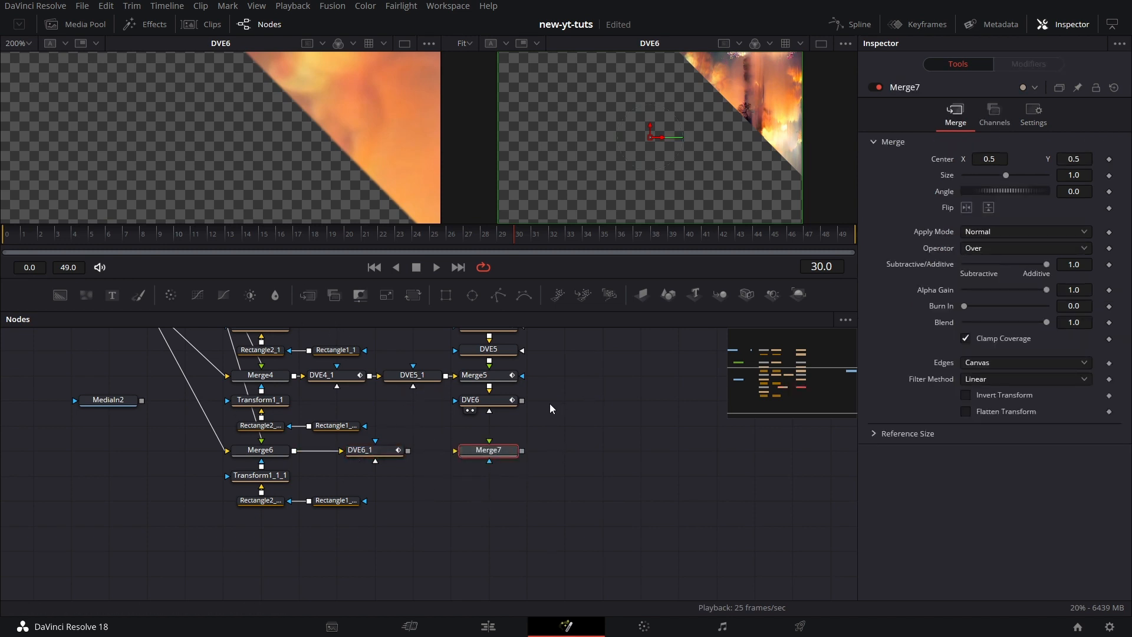
drag(522, 401, 489, 444)
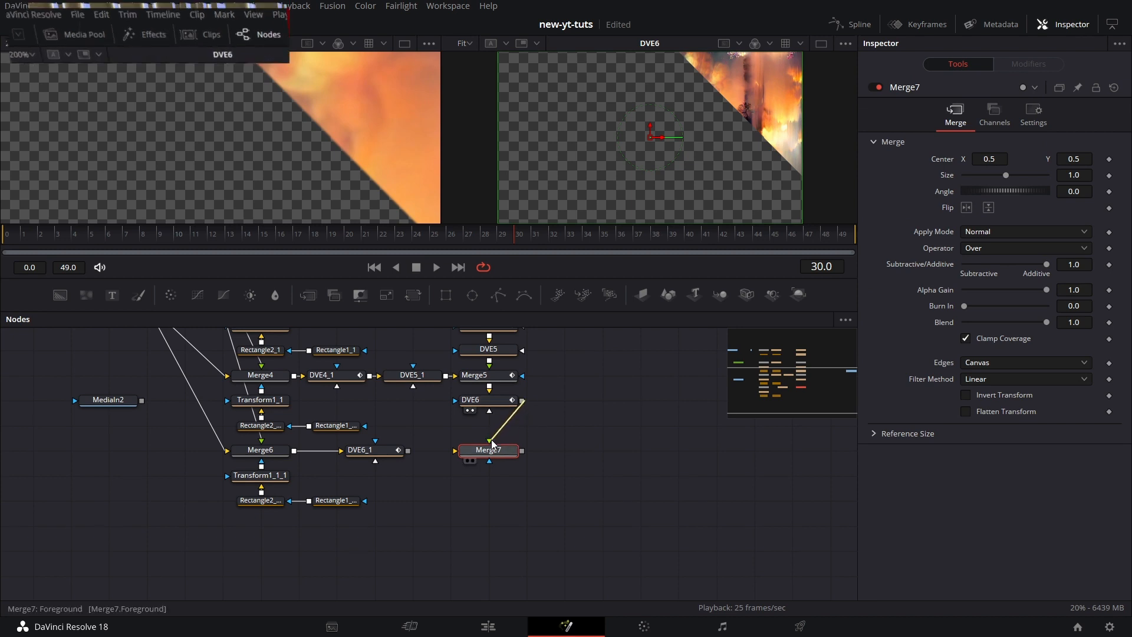
drag(406, 451, 455, 453)
drag(537, 495, 569, 471)
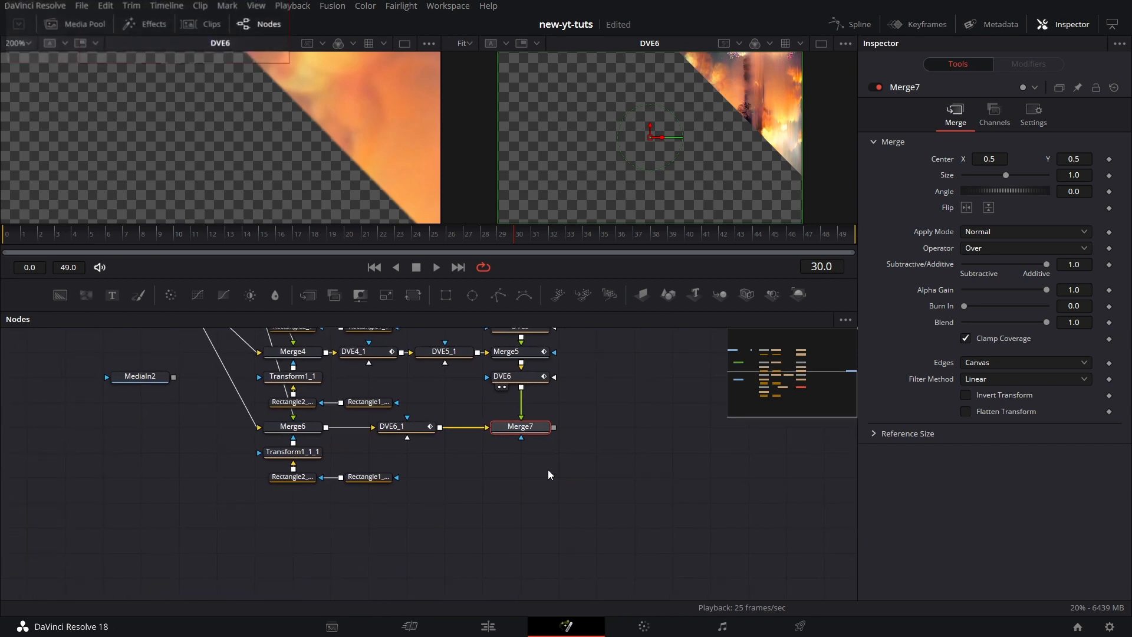
Show the new Merge7 in an enlarged single viewer and go to frame 0.
drag(538, 432, 649, 144)
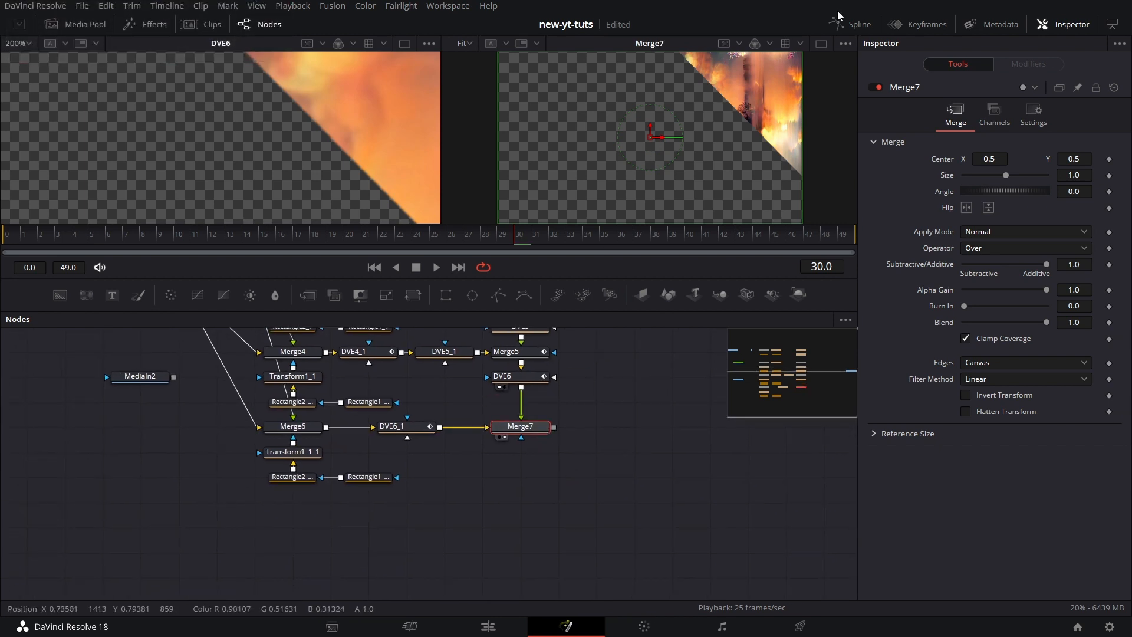
click(824, 43)
drag(543, 276, 543, 369)
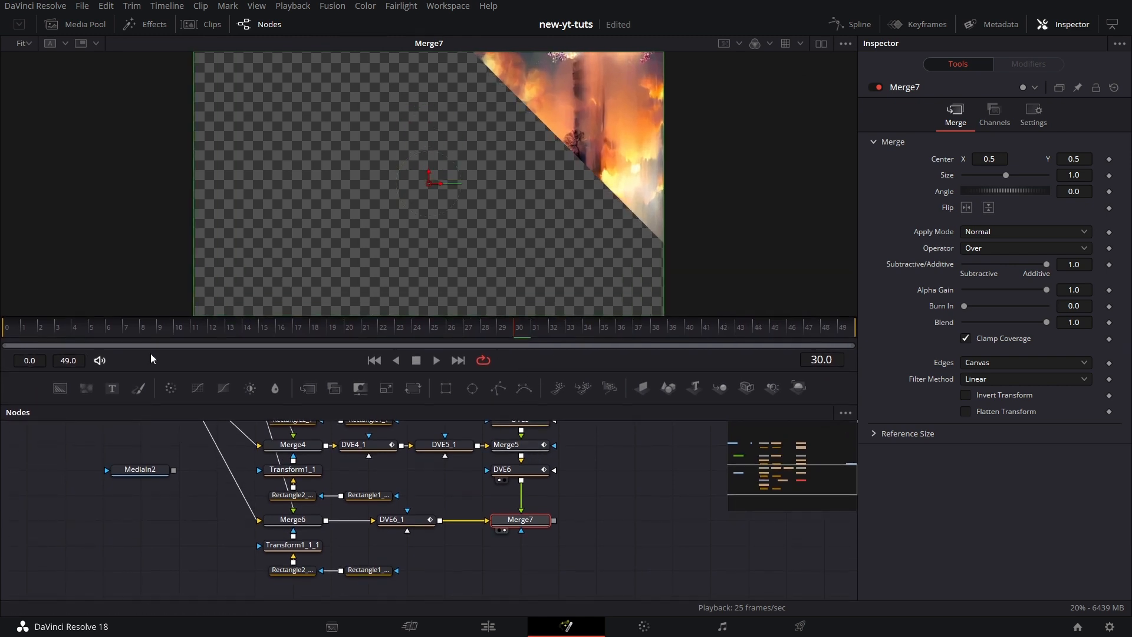
click(8, 332)
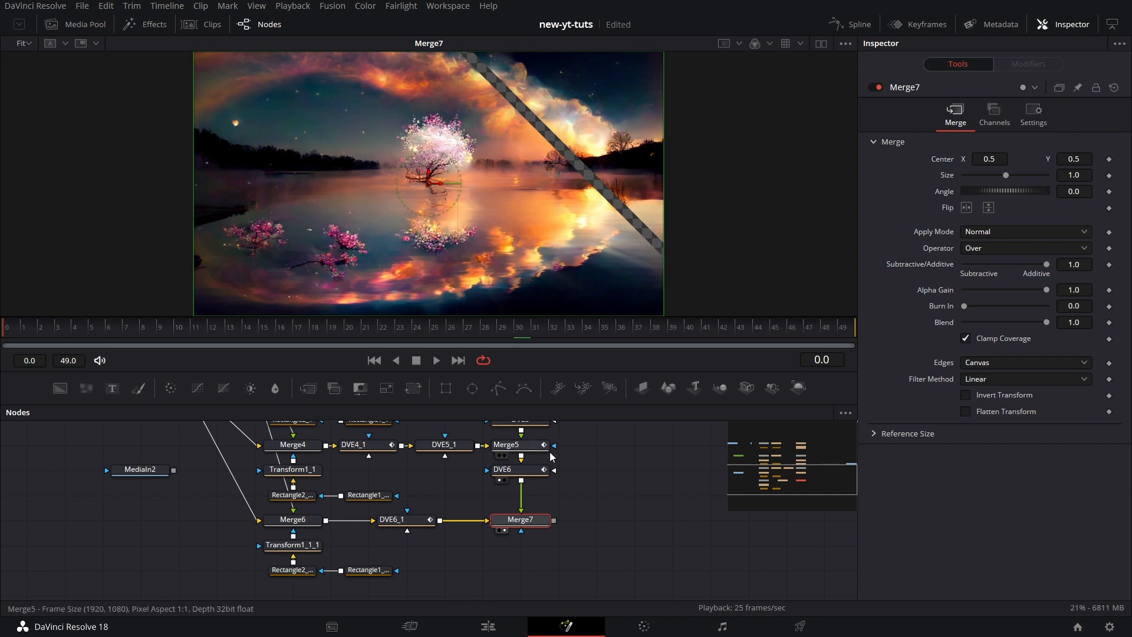
Close the diagonal gap in the image by setting Transform1_1_1's Center X to 0.625.
drag(583, 499, 594, 505)
click(316, 482)
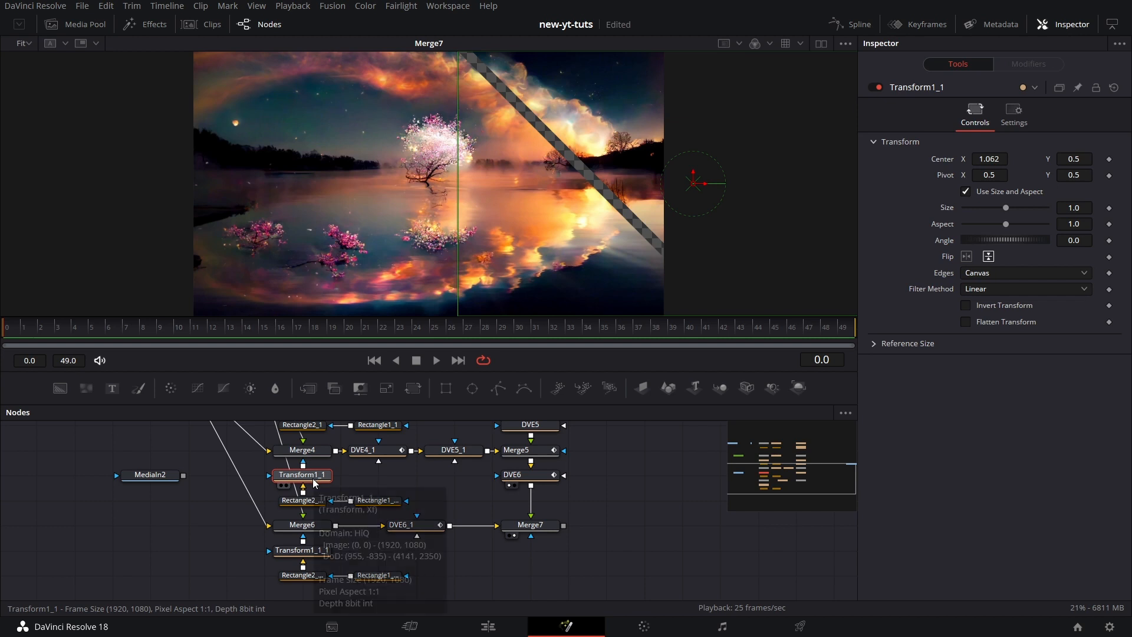
drag(631, 561, 642, 525)
click(319, 528)
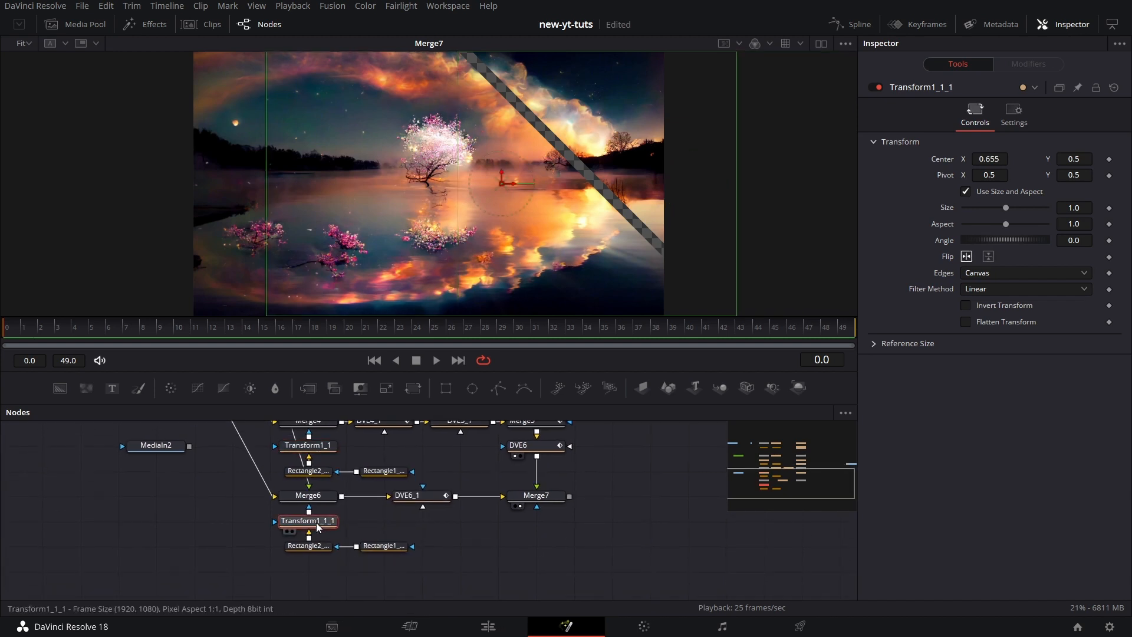
drag(997, 158, 978, 158)
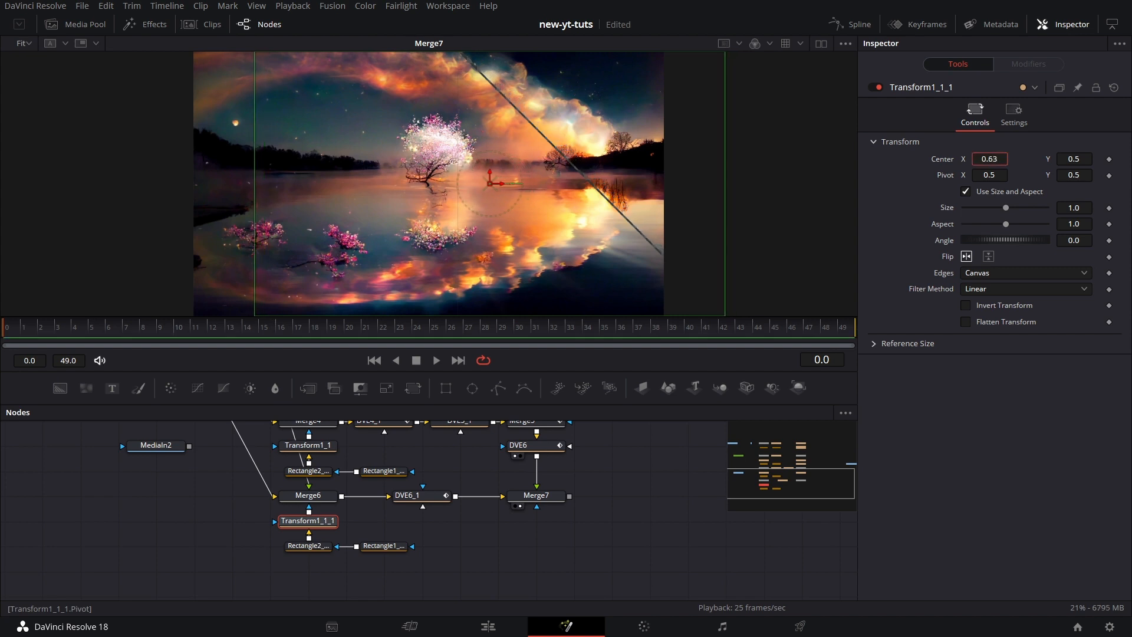
drag(979, 158, 977, 158)
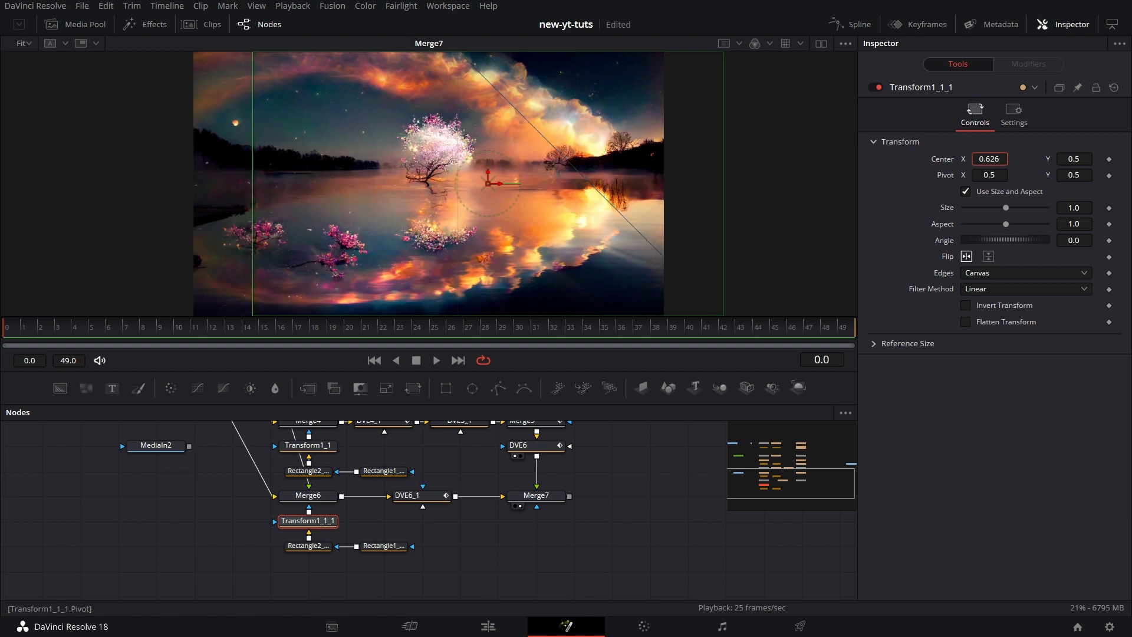
click(716, 558)
drag(579, 532, 583, 523)
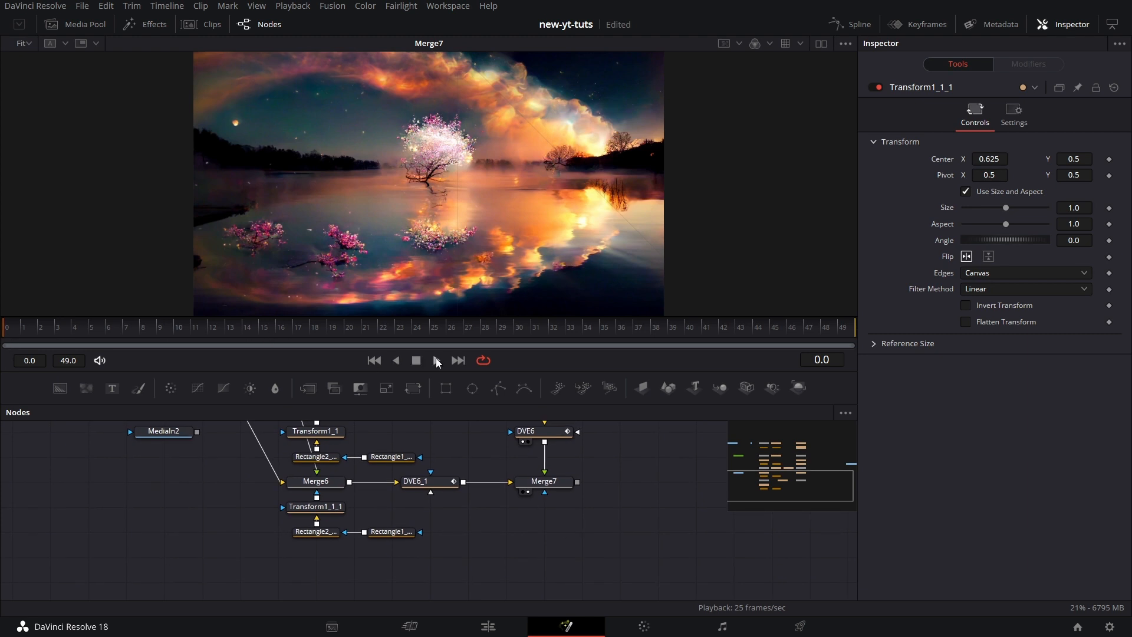
Play the fold animation to check it, stop it, and return to the first frame.
click(437, 360)
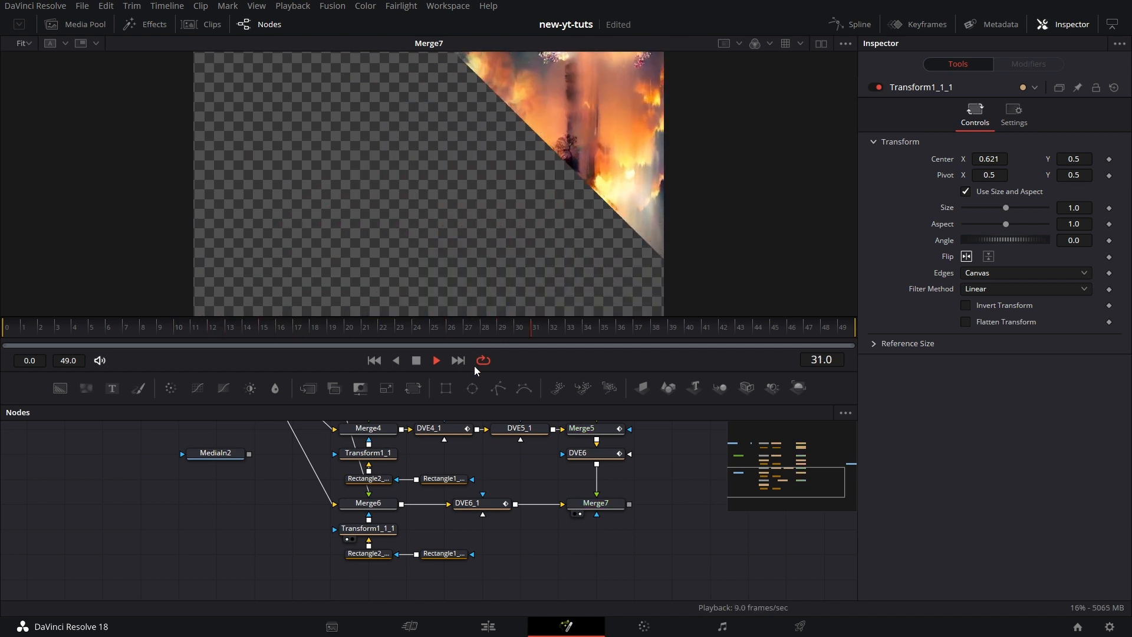
click(416, 360)
click(374, 360)
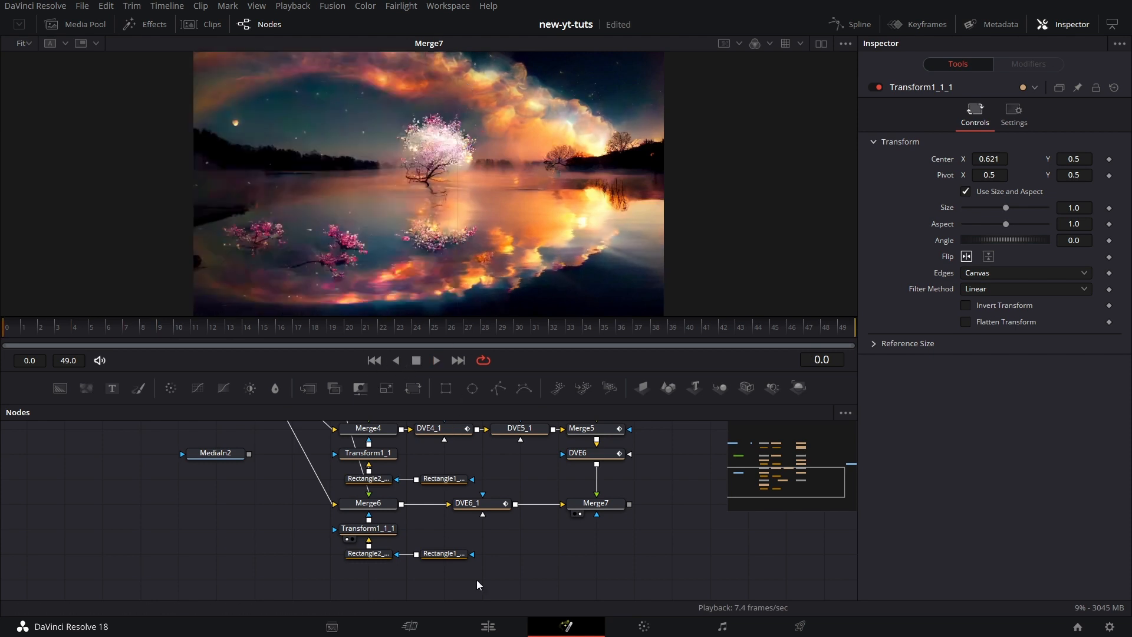
Fine-tune Transform1's Center X to 0.0623 to tighten the vertical seam, and check the transition in playback.
scroll(448, 475, up, 3)
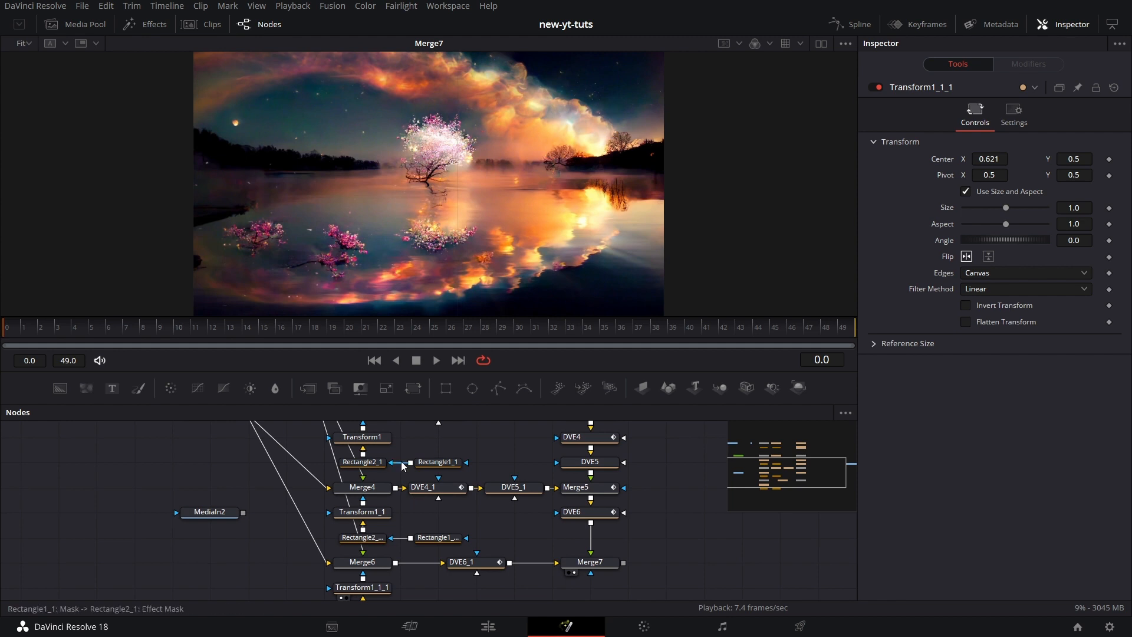
scroll(376, 446, up, 1)
click(376, 446)
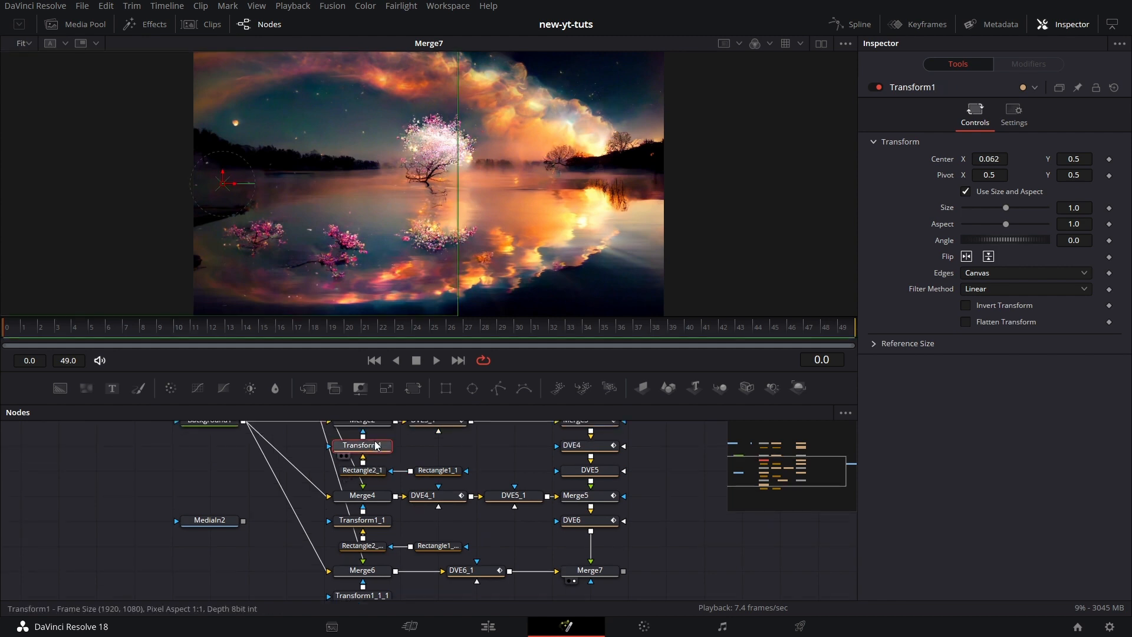
scroll(631, 284, up, 1)
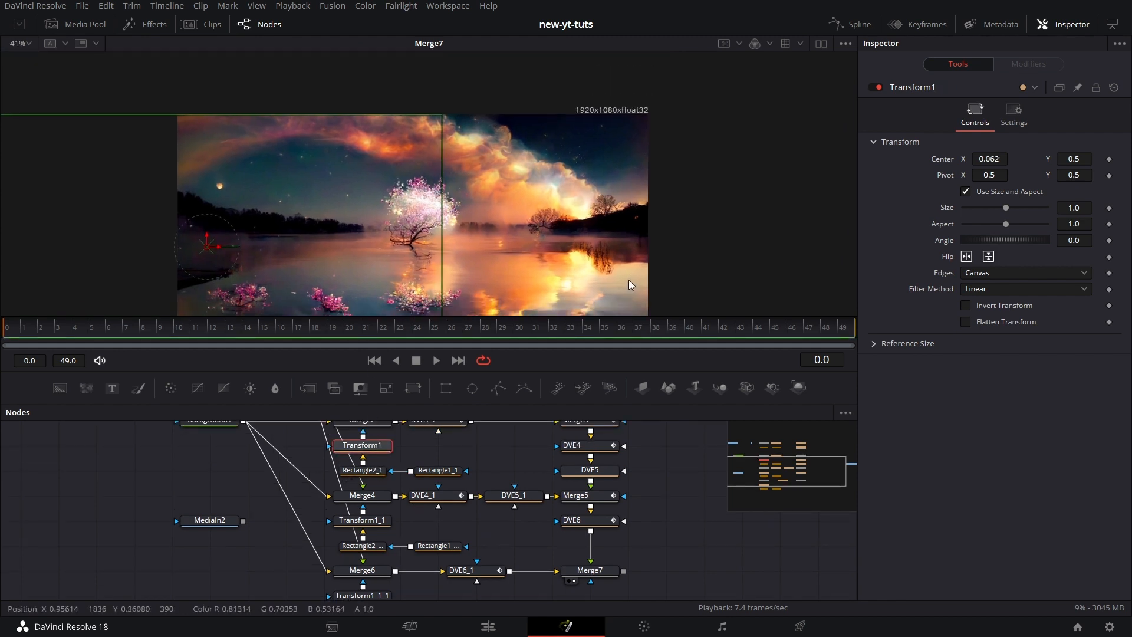
scroll(635, 233, down, 1)
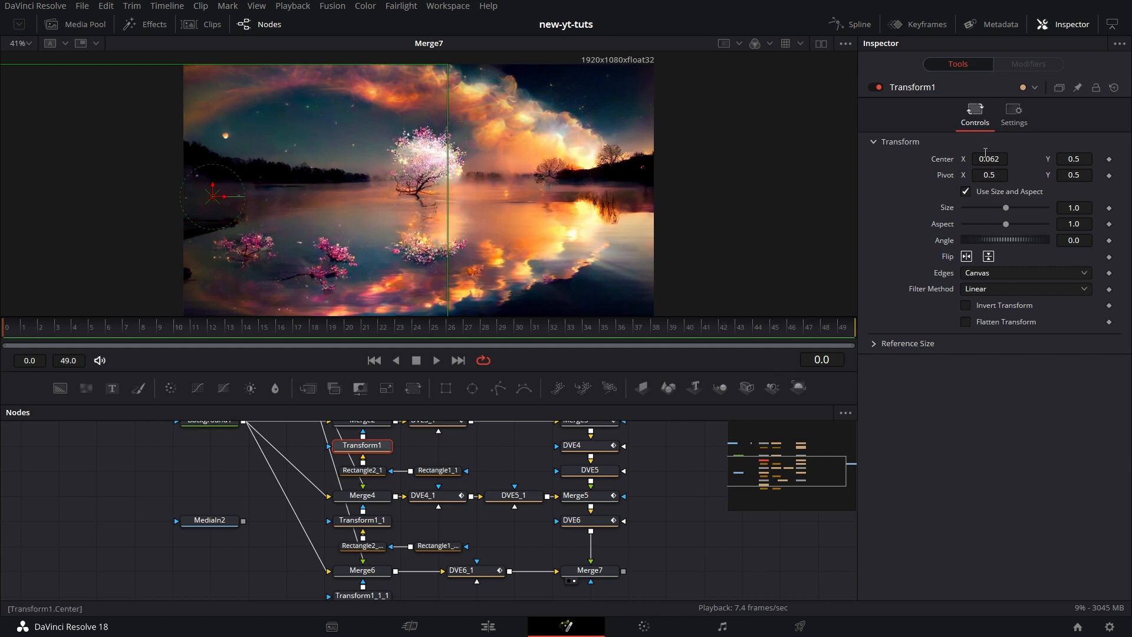
drag(989, 160, 990, 160)
click(678, 476)
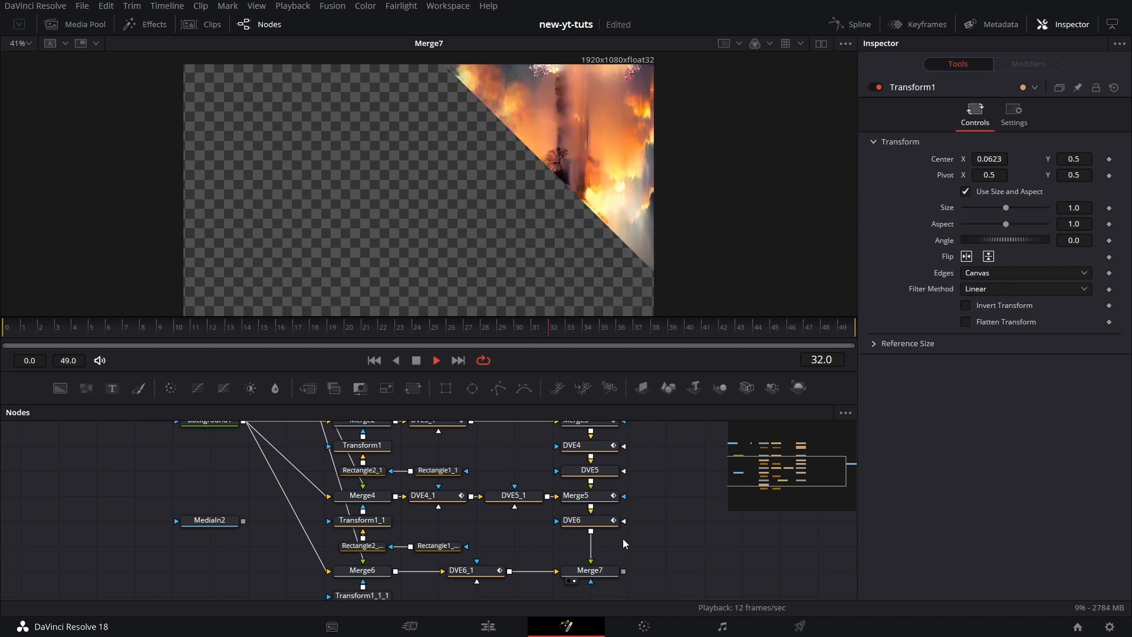
click(418, 362)
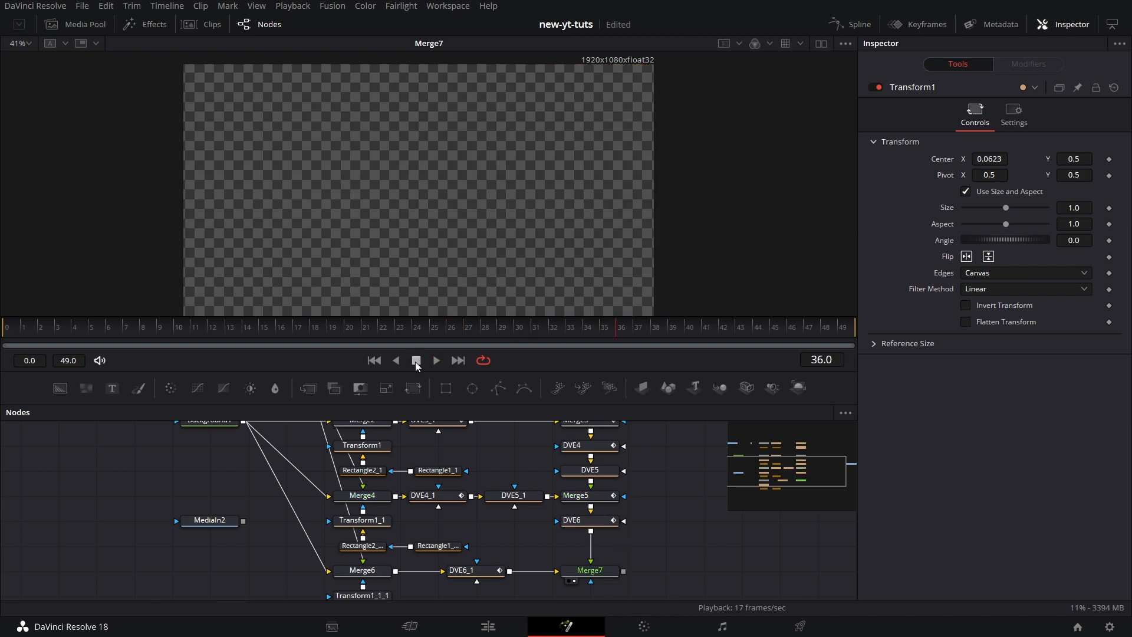
Place MediaIn2 below the node tree and merge it as the background with Merge7 as the foreground.
drag(657, 563, 673, 478)
drag(596, 552, 619, 553)
drag(270, 435, 271, 562)
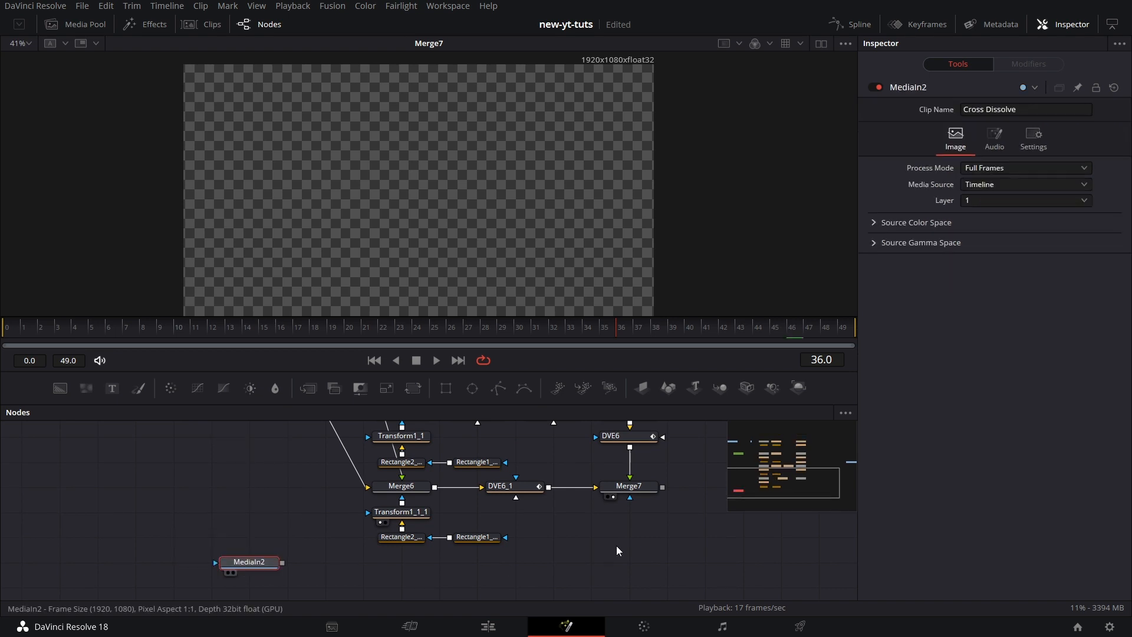
drag(662, 487, 282, 565)
drag(691, 561, 510, 581)
drag(658, 489, 631, 501)
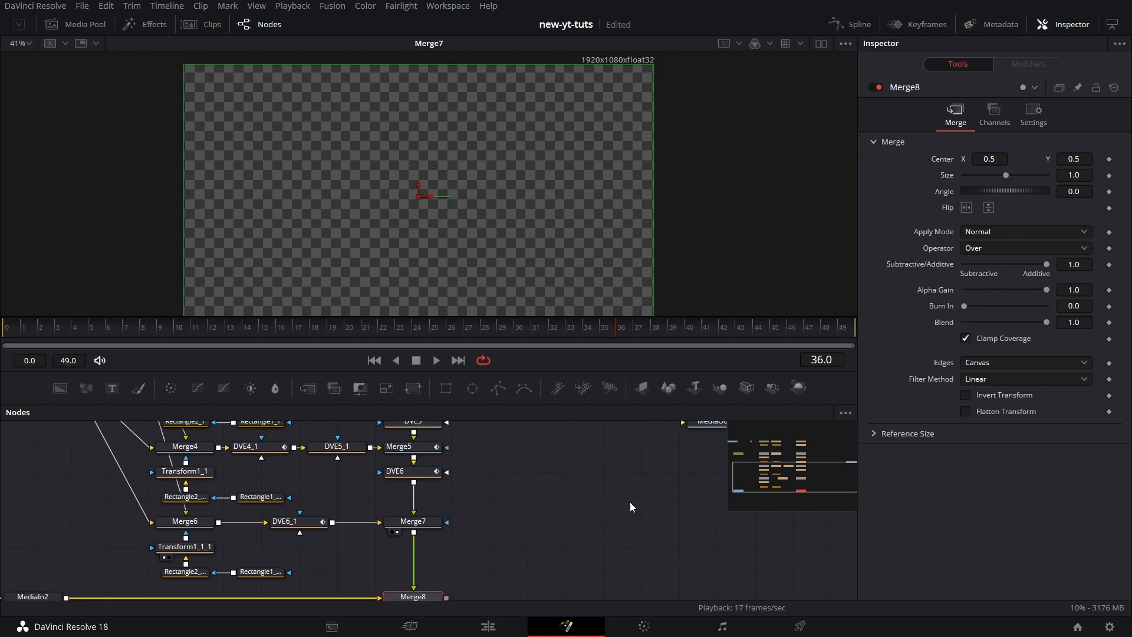
Move MediaOut1 beside Merge8, connect Merge8 to it, and show MediaOut1 in the viewer.
drag(712, 424, 556, 585)
drag(589, 529, 594, 554)
drag(470, 548, 588, 546)
key(1)
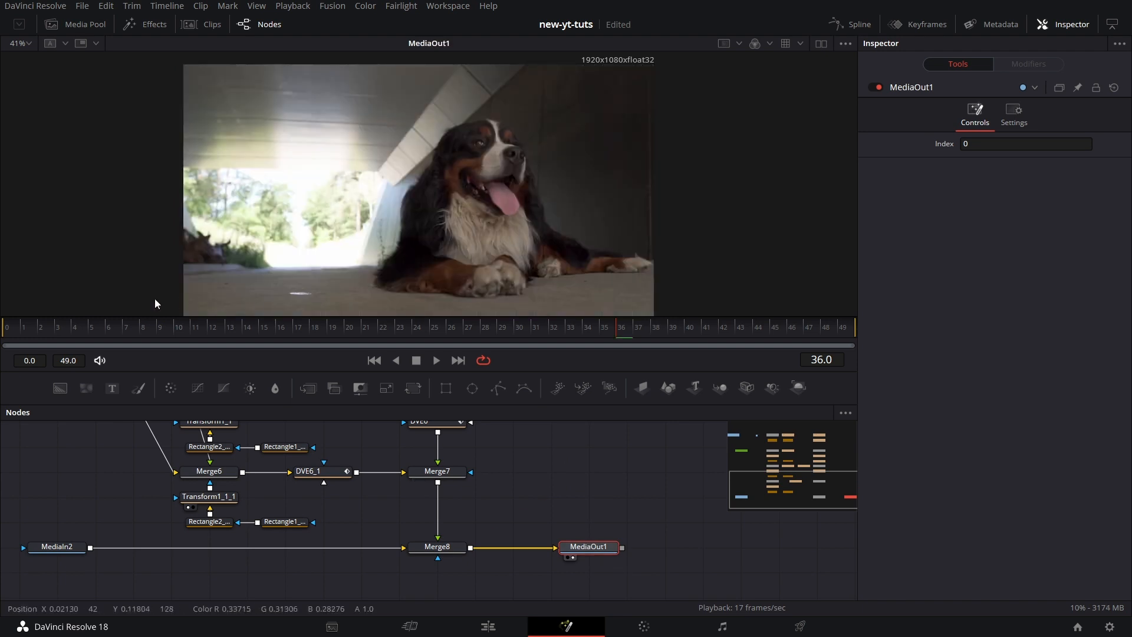
Play the finished transition between the two clips from MediaOut1 and stop it.
click(436, 360)
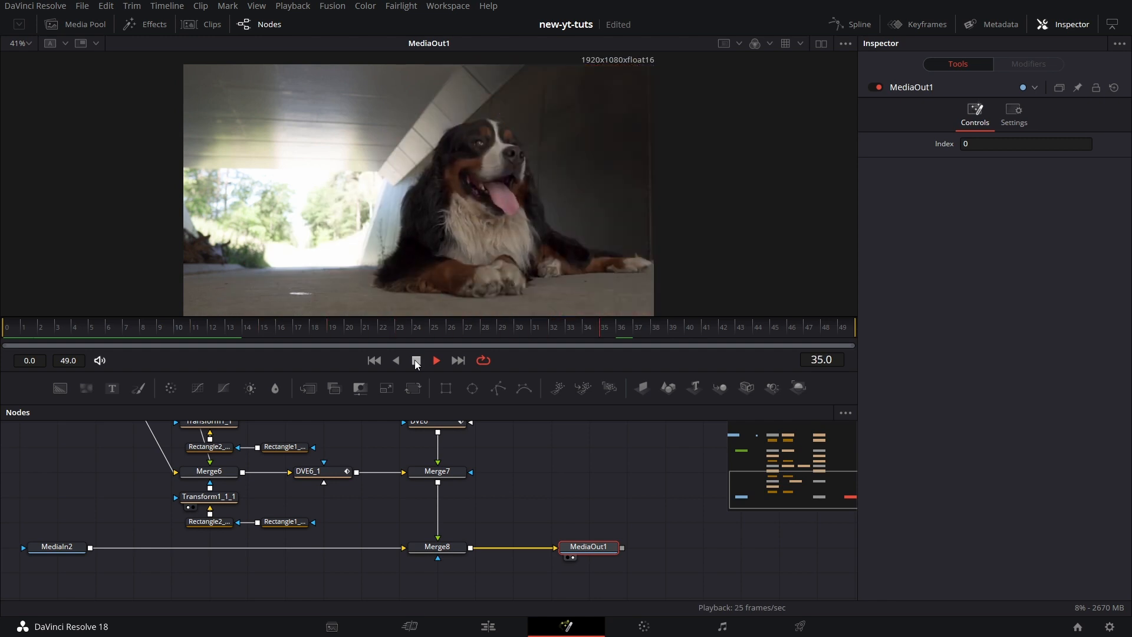
click(416, 361)
drag(580, 523, 599, 500)
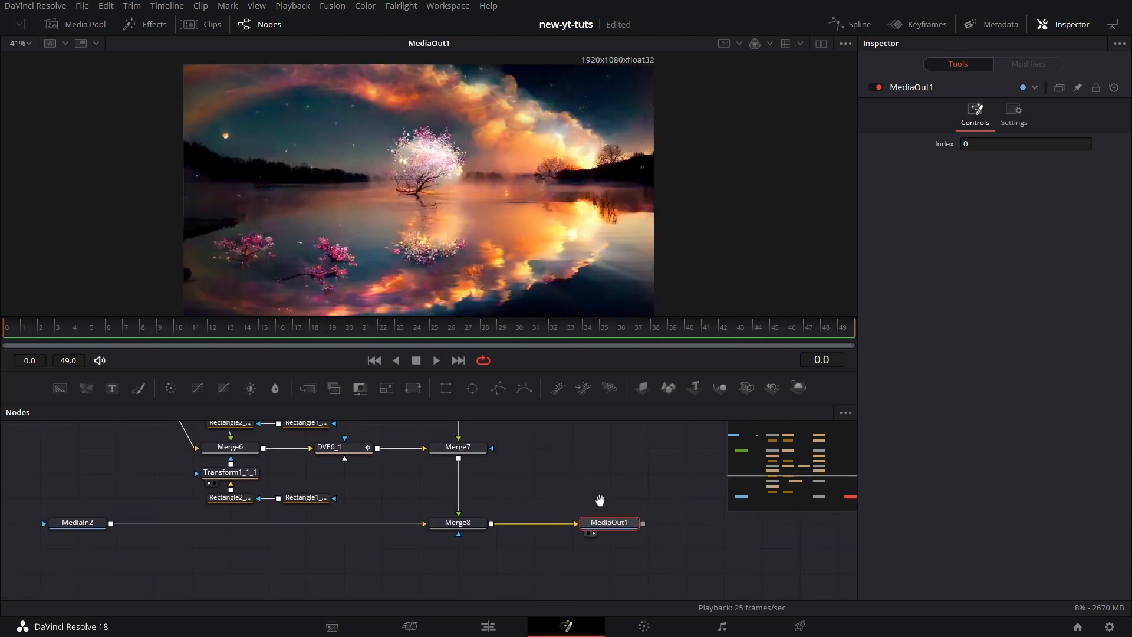